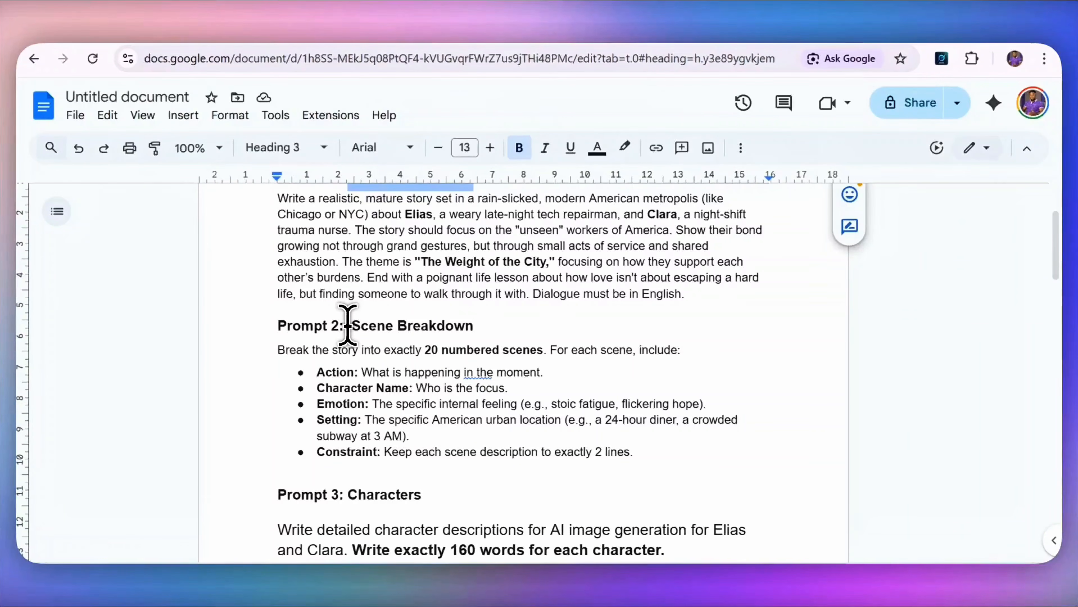
# Review the document's prompts for scene breakdown, characters, cinematic motion and dialogue script.
pyautogui.scroll(-6, 347, 325)
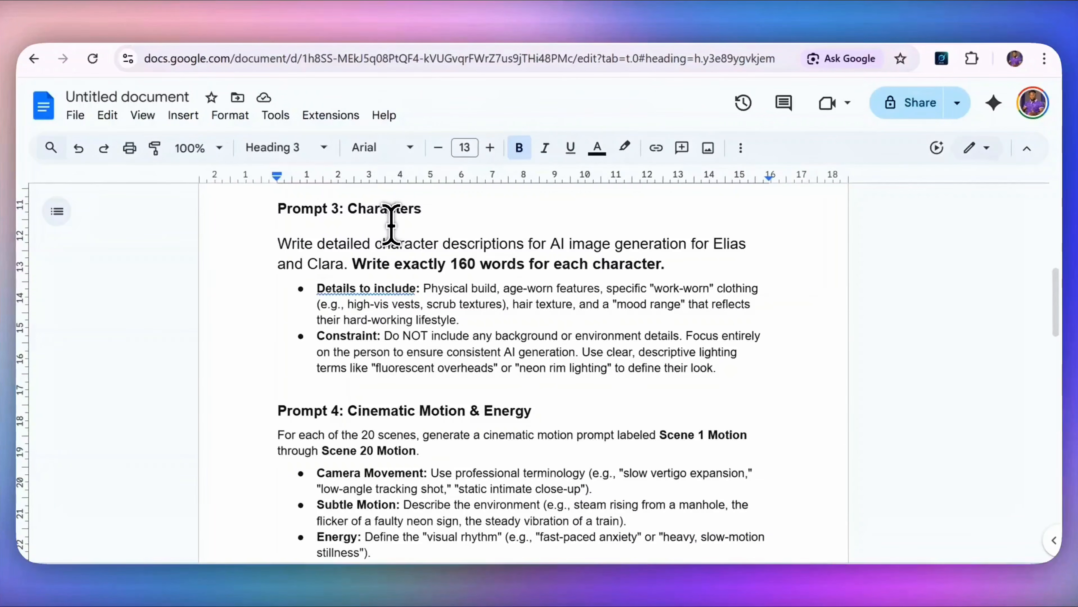
pyautogui.scroll(-3, 400, 232)
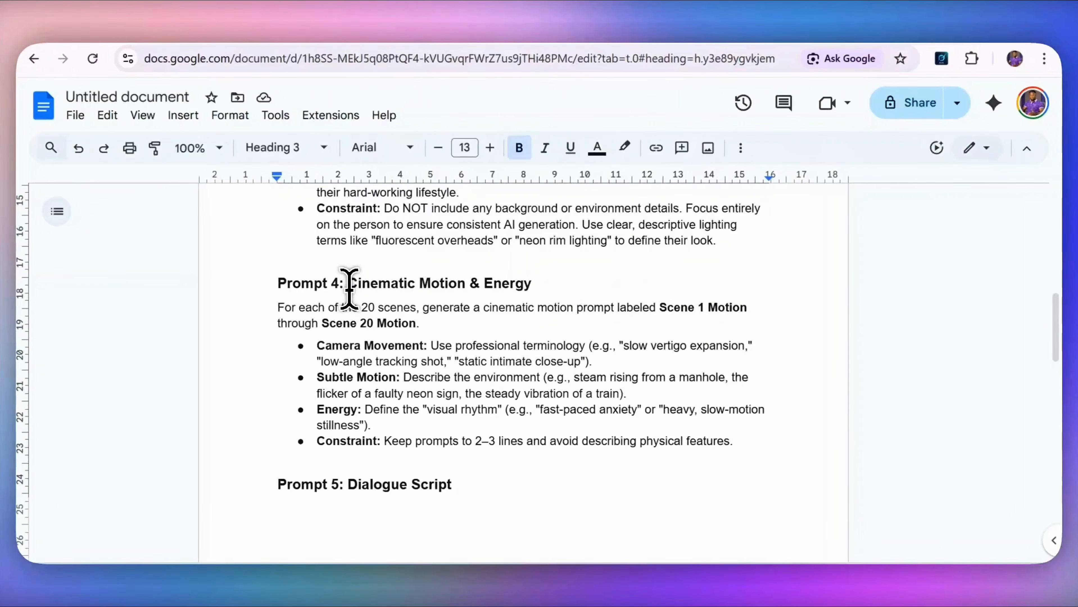
pyautogui.scroll(-2, 348, 289)
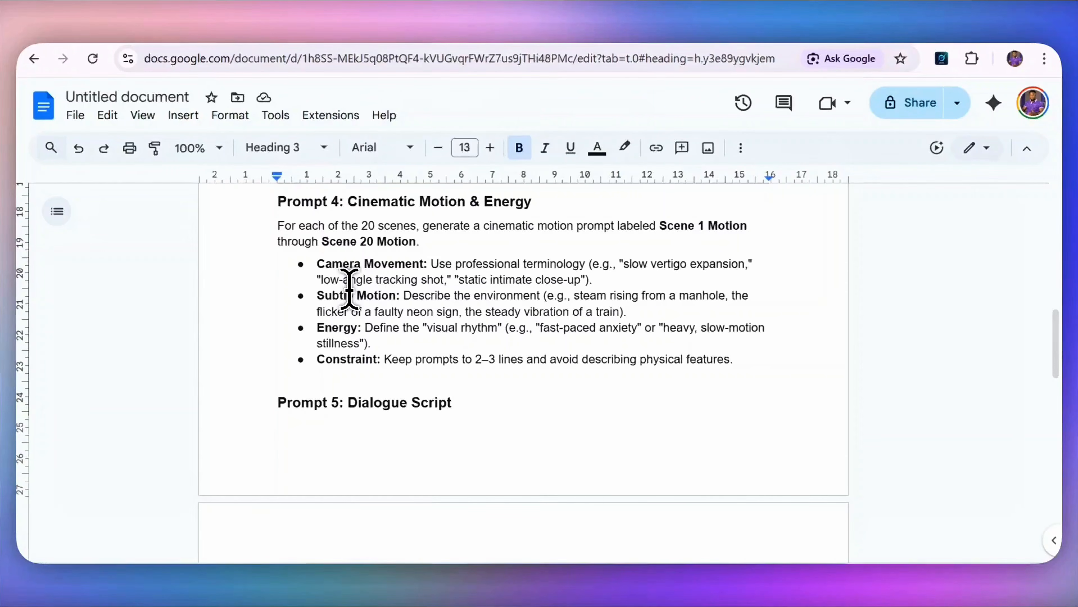
pyautogui.scroll(-4, 380, 289)
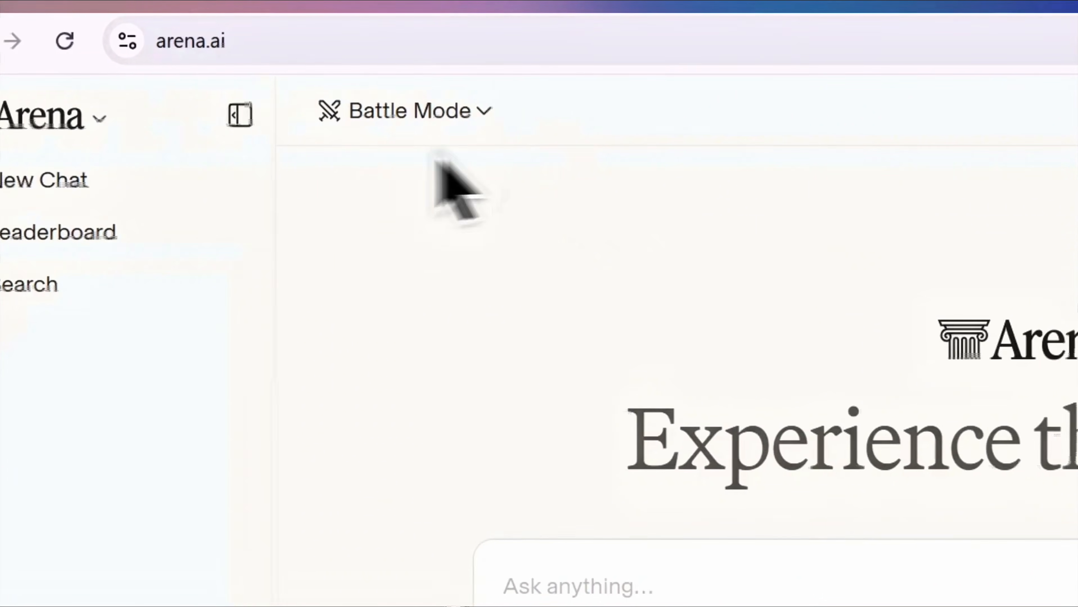
# Switch to the Arena site at arena.ai and change the chat mode from Battle Mode to Direct.
pyautogui.click(222, 41)
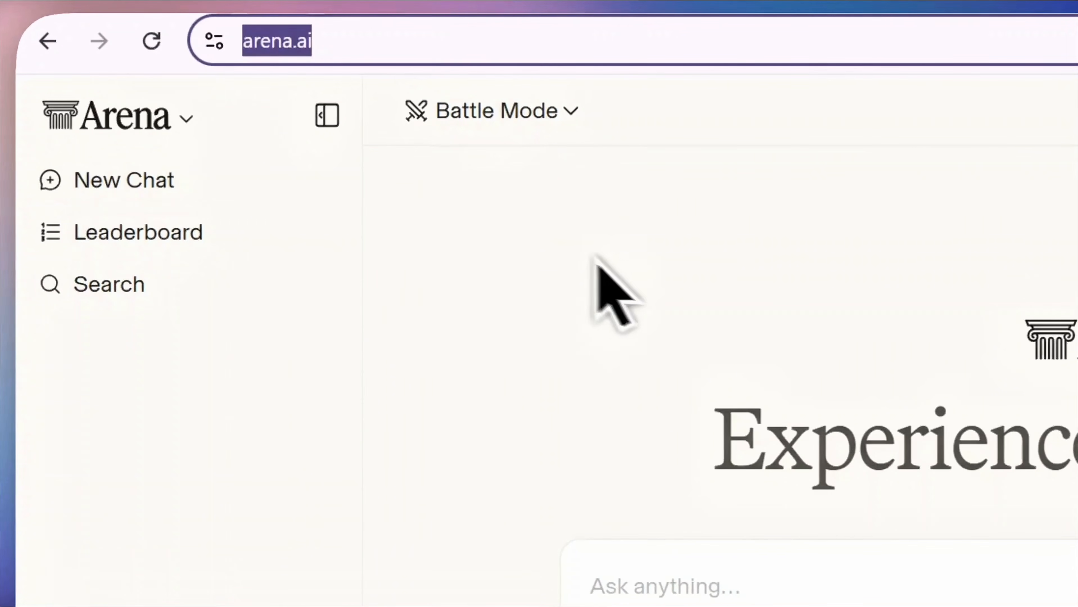
pyautogui.click(597, 261)
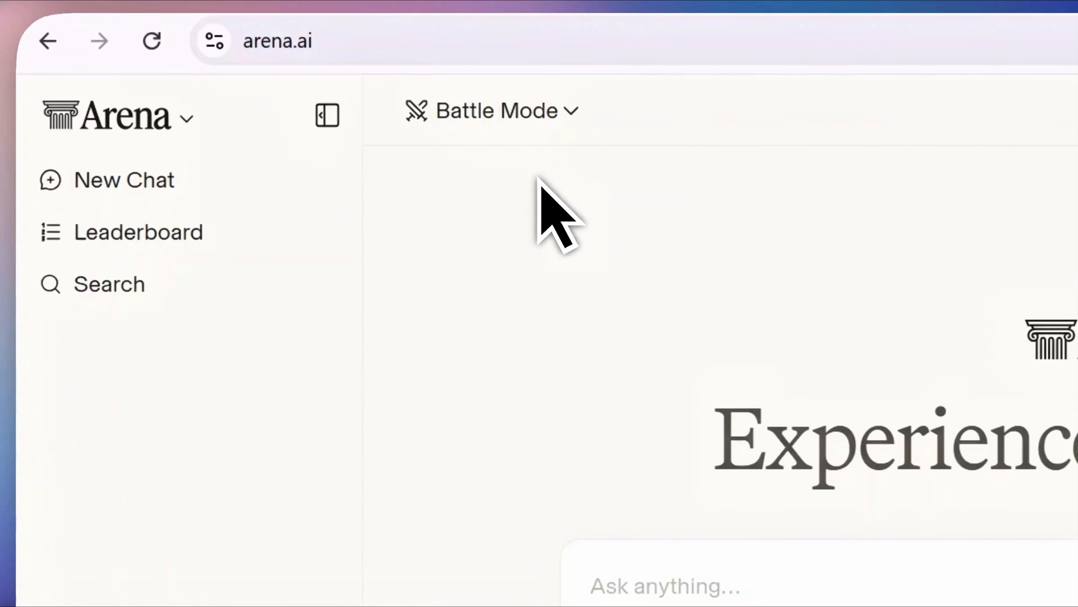
pyautogui.click(506, 121)
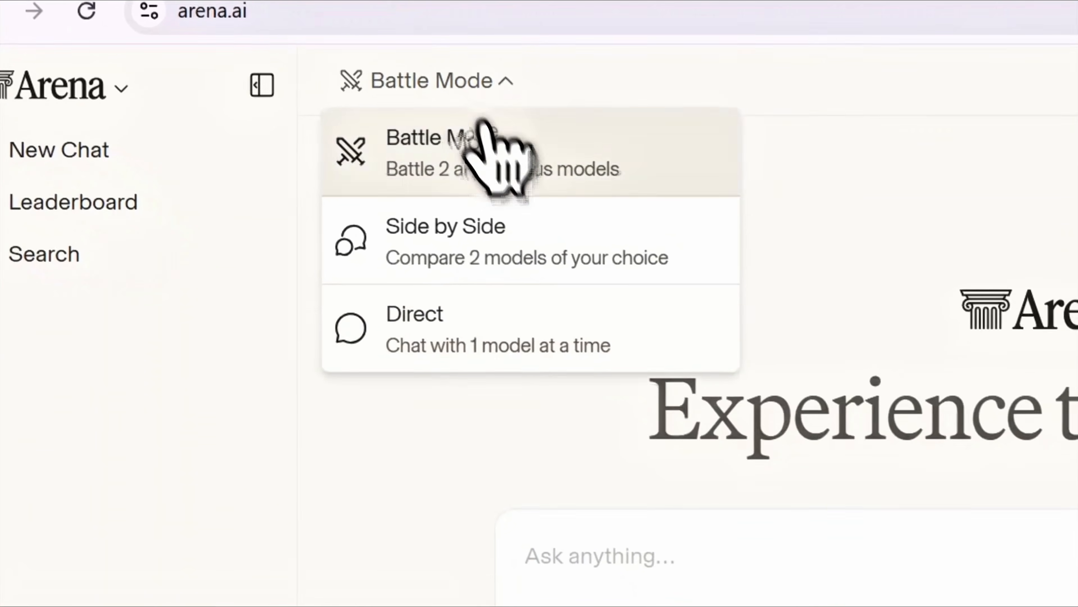
pyautogui.click(482, 340)
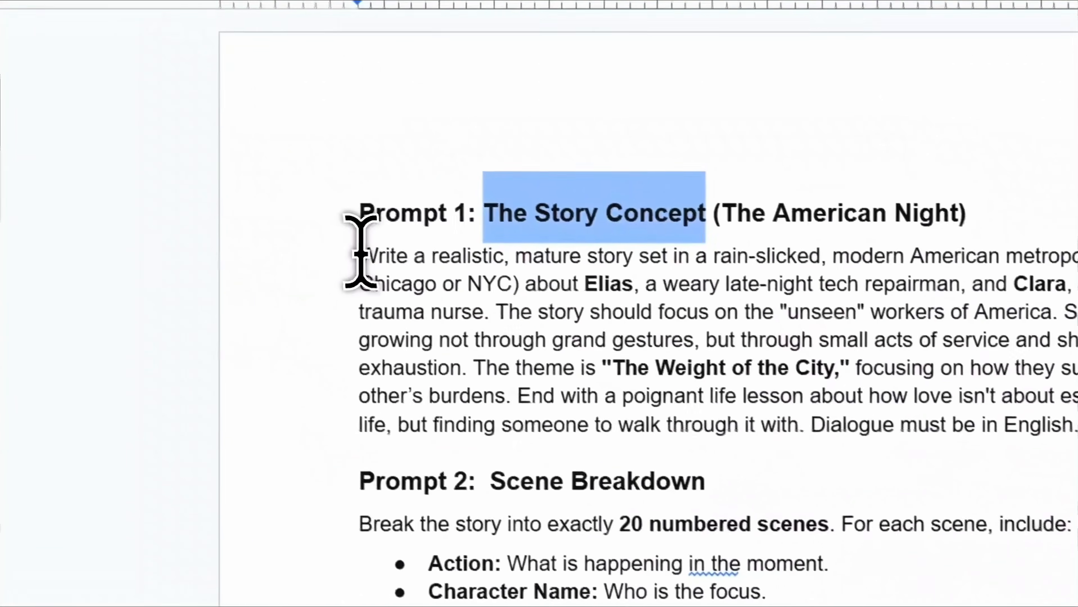
# Copy the Prompt 1 story concept paragraph from the Google Docs document and paste it into Arena's chat box.
pyautogui.moveTo(360, 256); pyautogui.dragTo(1073, 426)
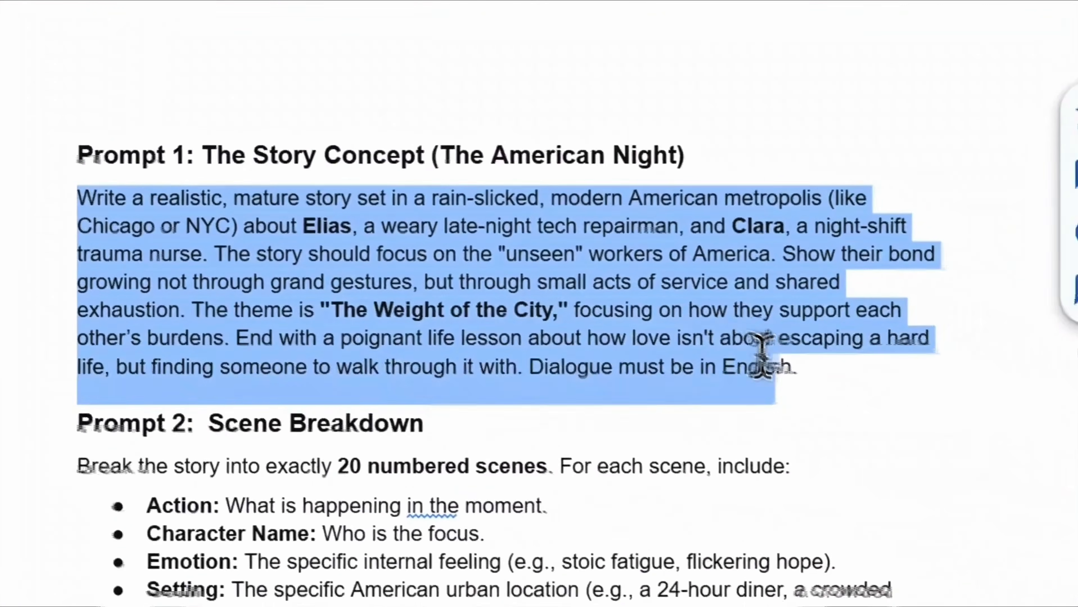
pyautogui.rightClick(1073, 431)
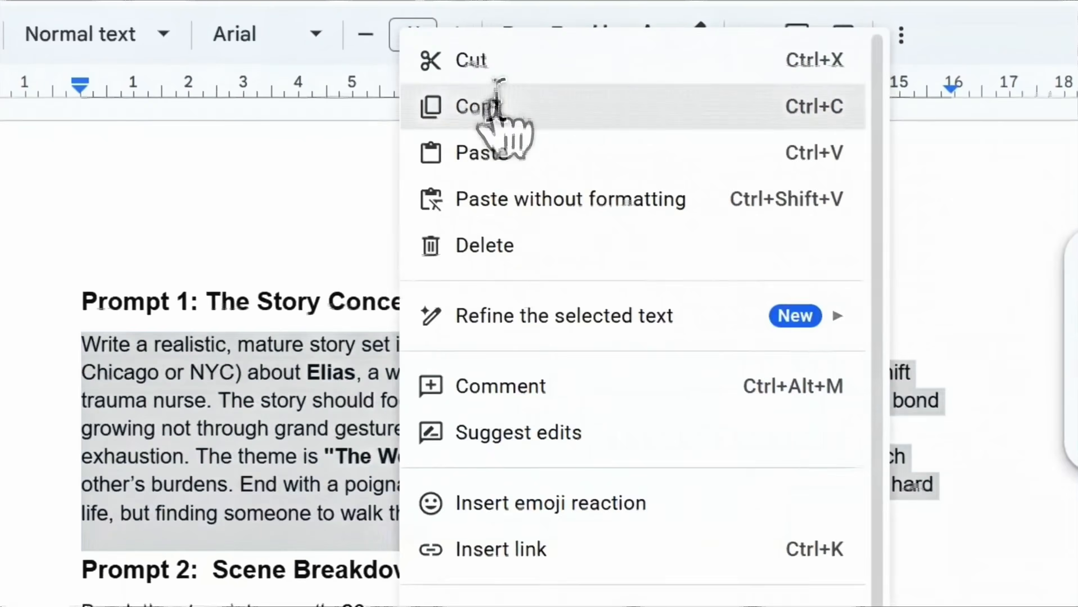
pyautogui.click(489, 106)
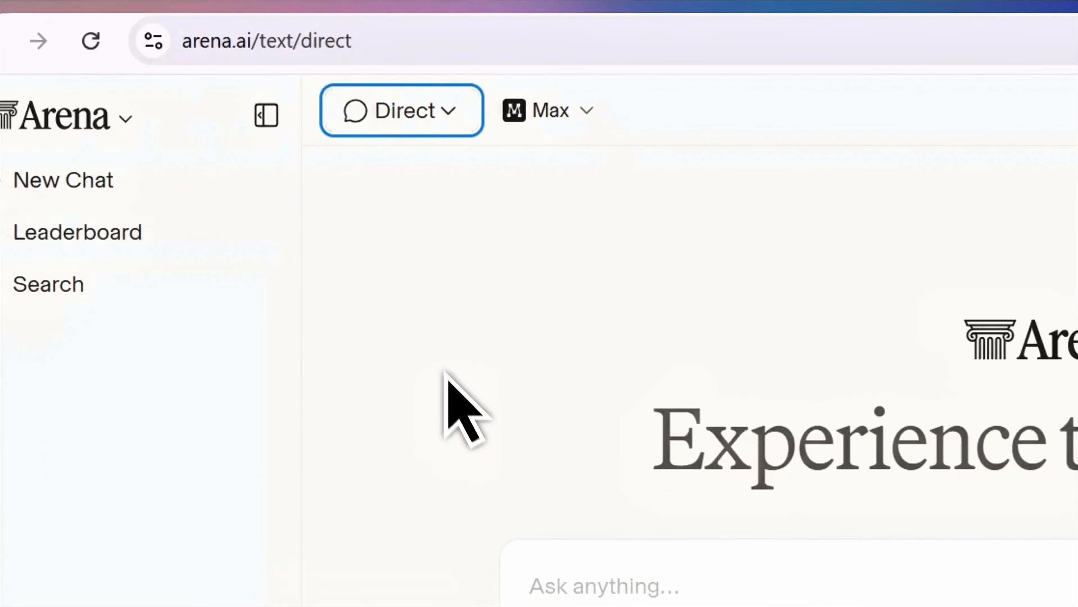
pyautogui.click(589, 600)
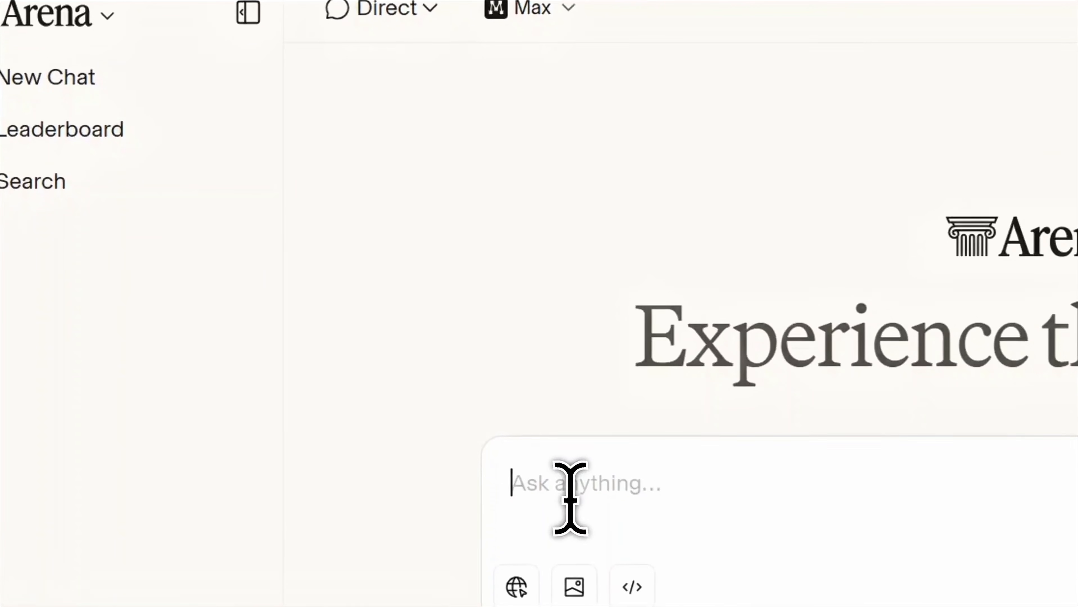
pyautogui.hotkey('ctrl', 'v')
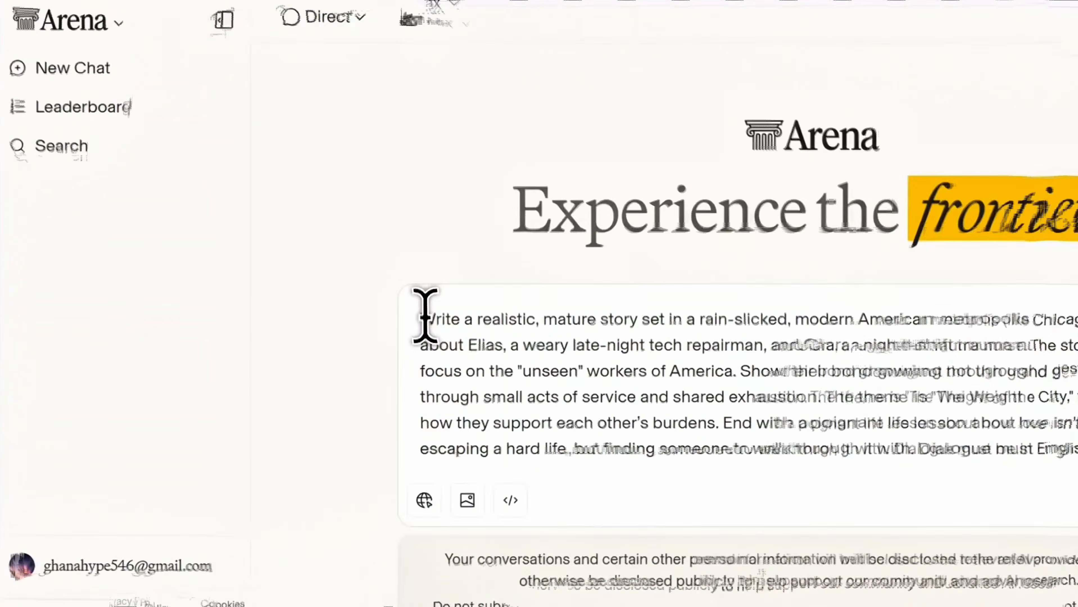
# Read through the pasted story prompt line by line, covering setting, characters, theme, life lesson and dialogue language.
pyautogui.moveTo(341, 327); pyautogui.dragTo(448, 328)
pyautogui.moveTo(724, 316); pyautogui.dragTo(1077, 301)
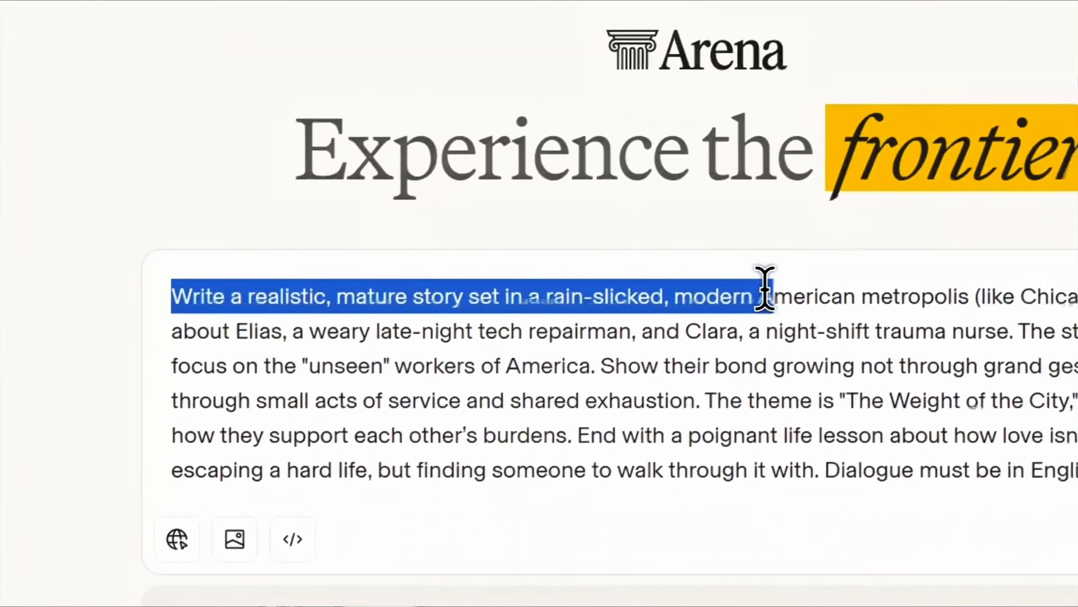
pyautogui.moveTo(764, 289); pyautogui.dragTo(1008, 334)
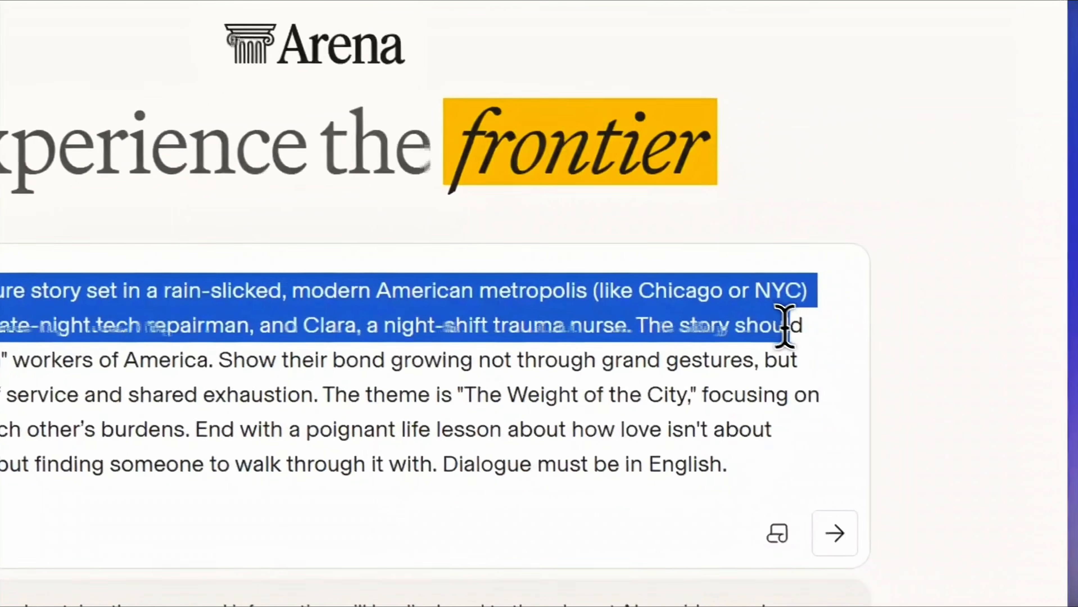
pyautogui.moveTo(784, 326); pyautogui.dragTo(799, 335)
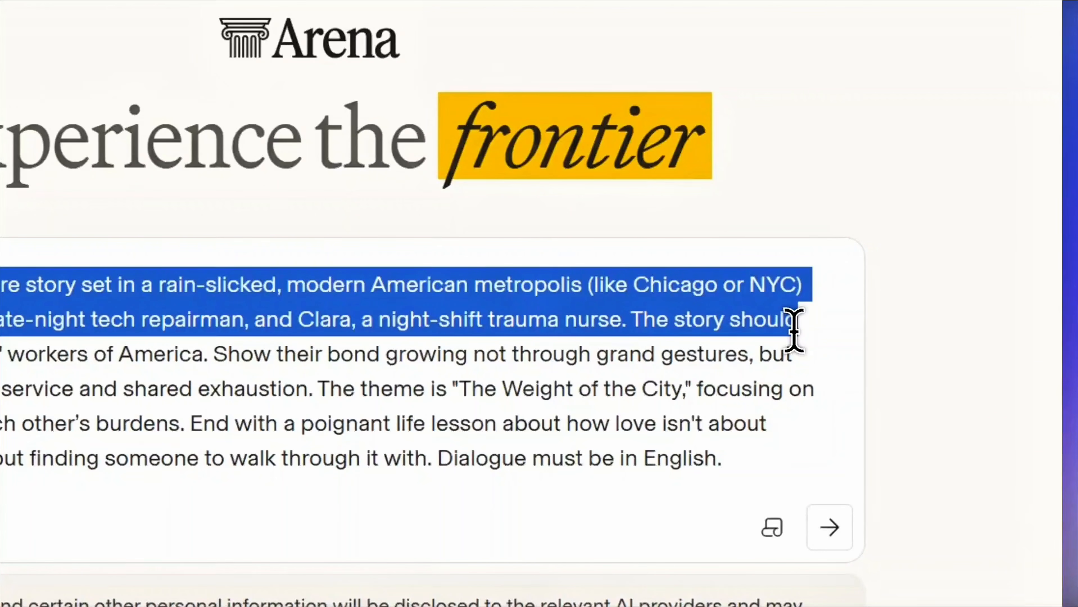
pyautogui.moveTo(793, 329); pyautogui.dragTo(803, 335)
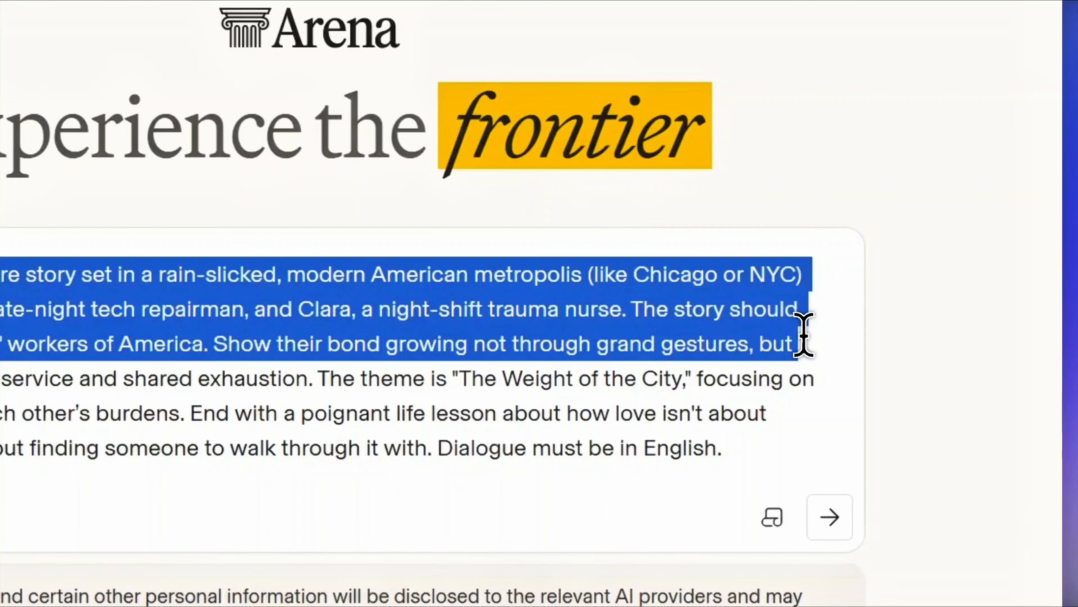
pyautogui.moveTo(804, 336); pyautogui.dragTo(827, 352)
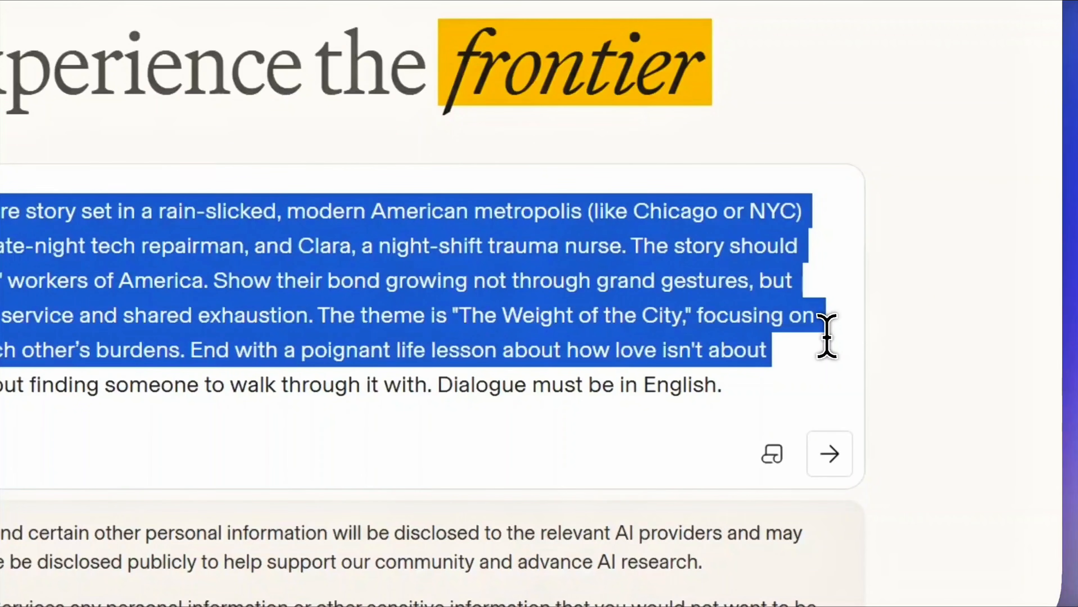
pyautogui.moveTo(827, 336); pyautogui.dragTo(842, 336)
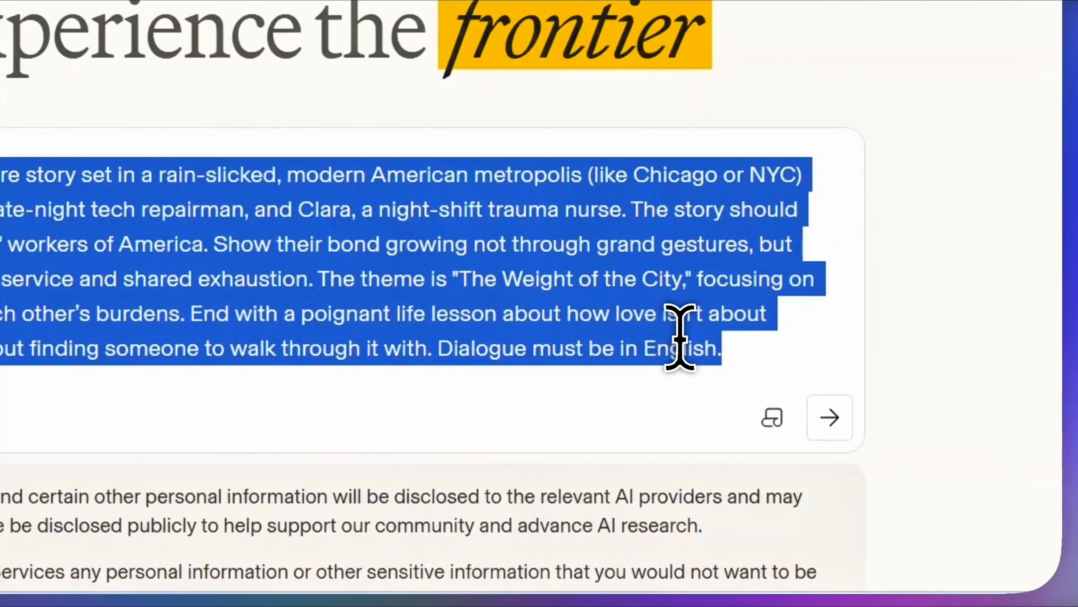
pyautogui.click(680, 336)
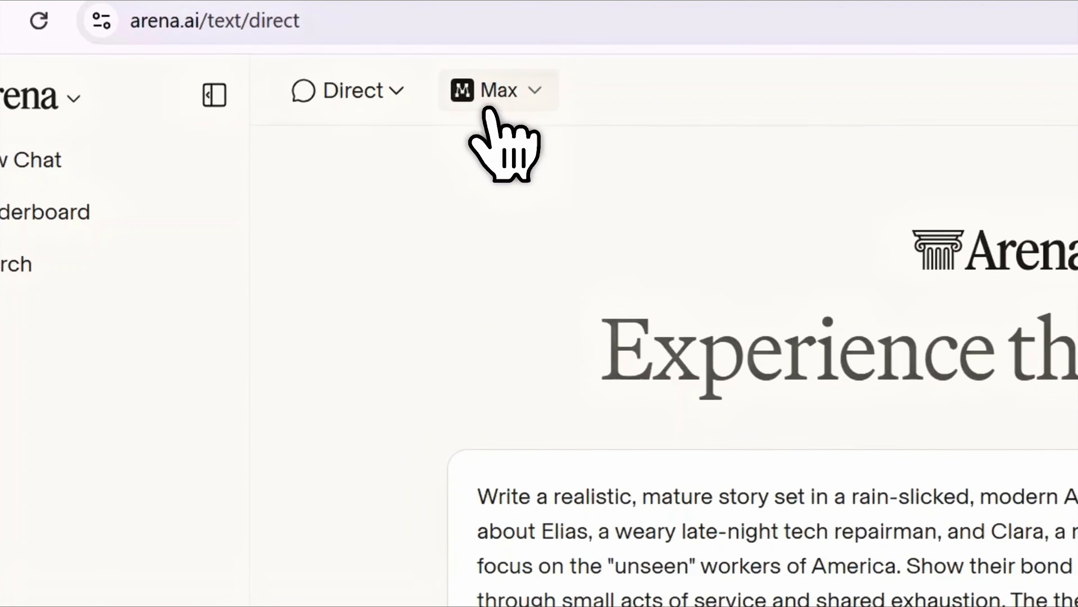
# Browse the available text models and choose gpt-5.1-high for the direct chat.
pyautogui.click(489, 109)
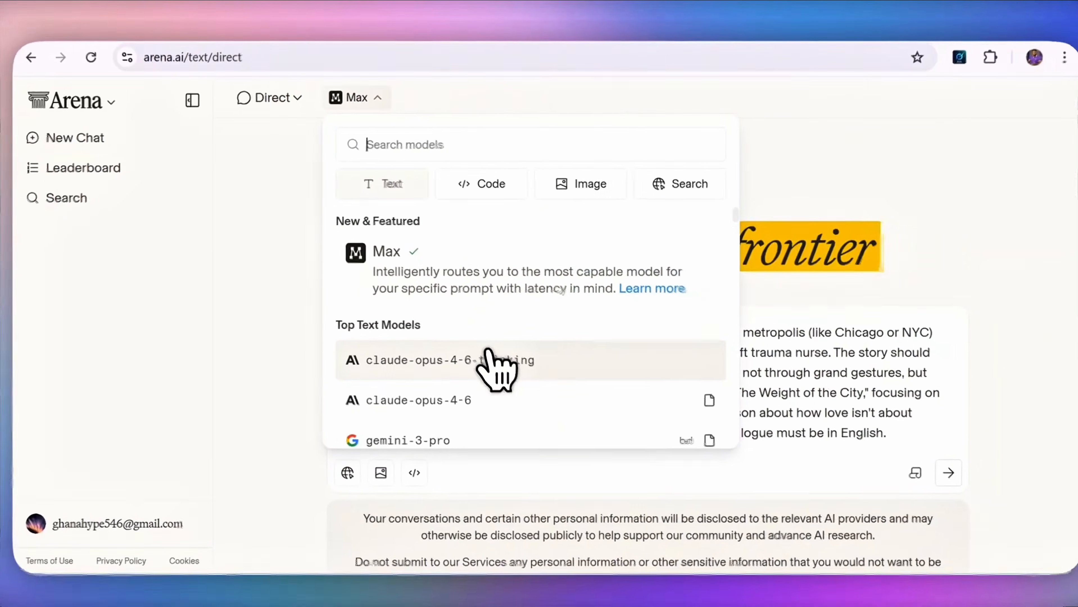
pyautogui.scroll(-2, 489, 346)
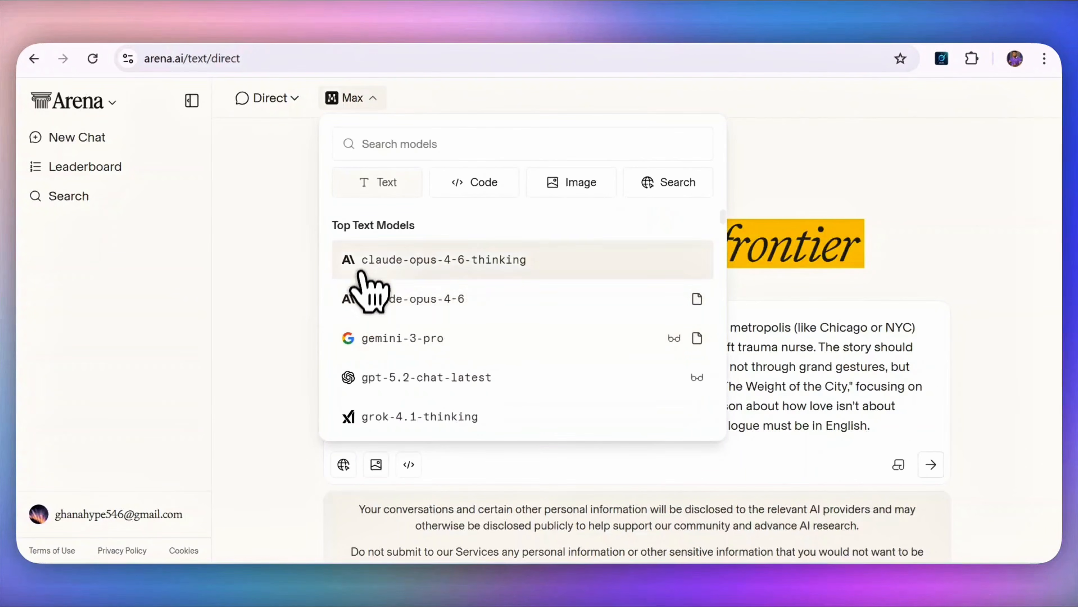
pyautogui.scroll(-2, 425, 359)
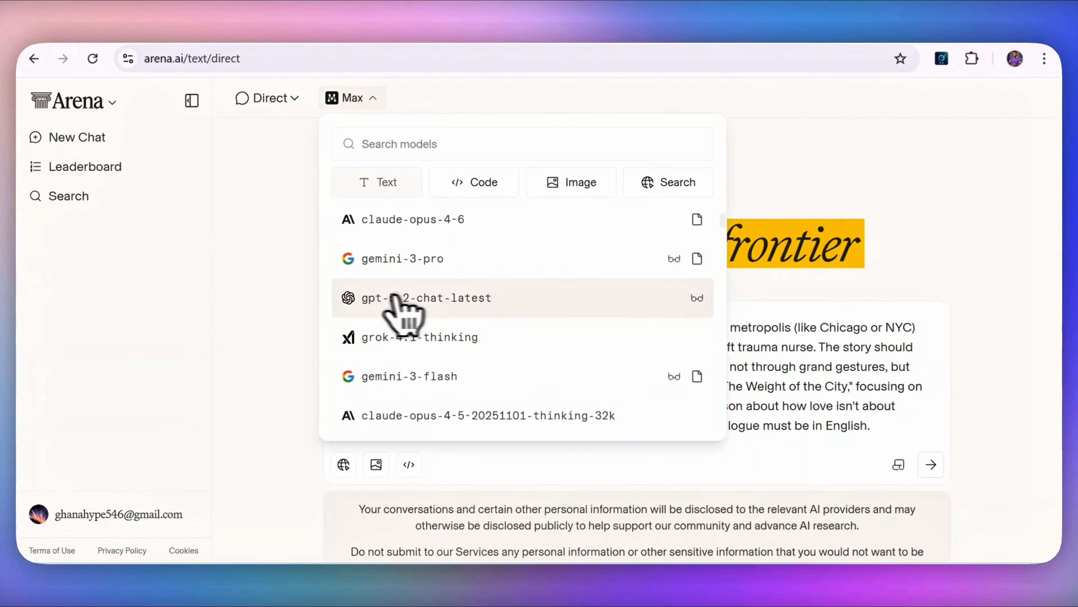
pyautogui.scroll(-8, 393, 299)
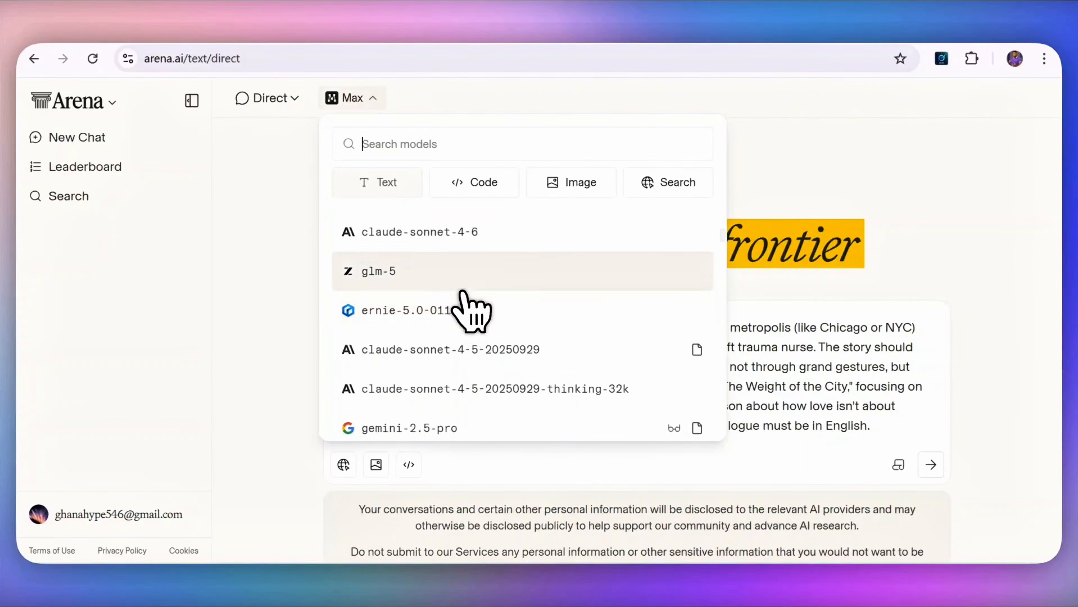
pyautogui.scroll(6, 467, 306)
pyautogui.scroll(-1, 431, 399)
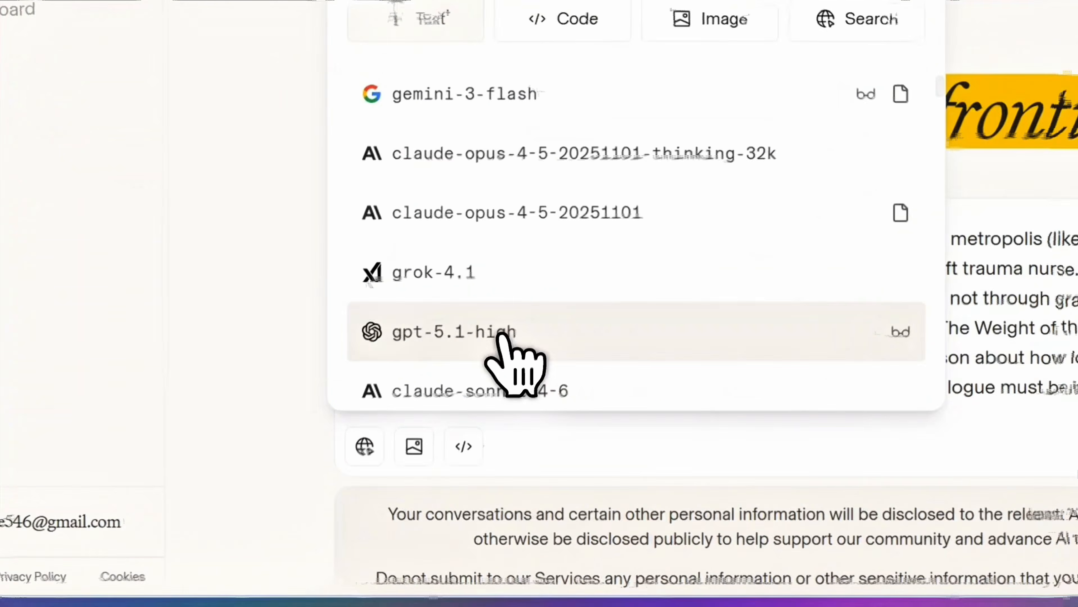
pyautogui.click(433, 391)
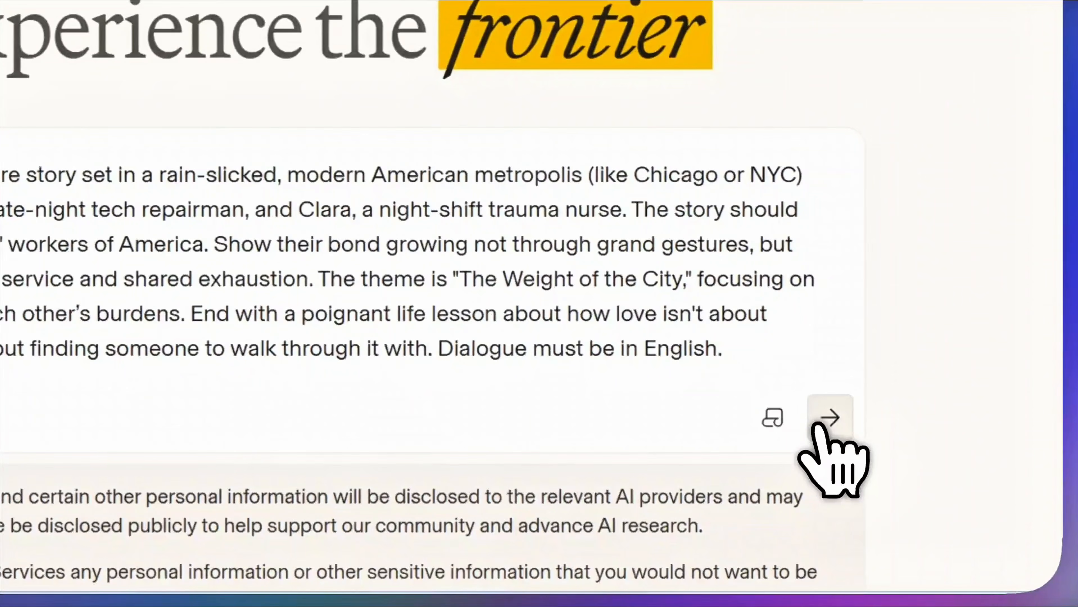
# Submit the story prompt and agree to the terms of use.
pyautogui.click(848, 418)
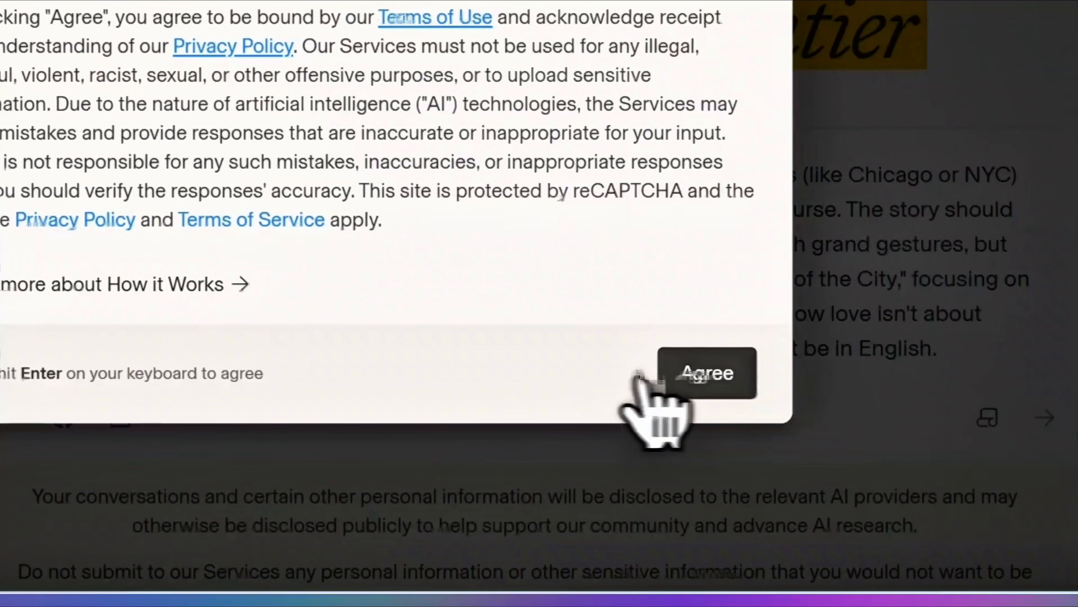
pyautogui.click(532, 381)
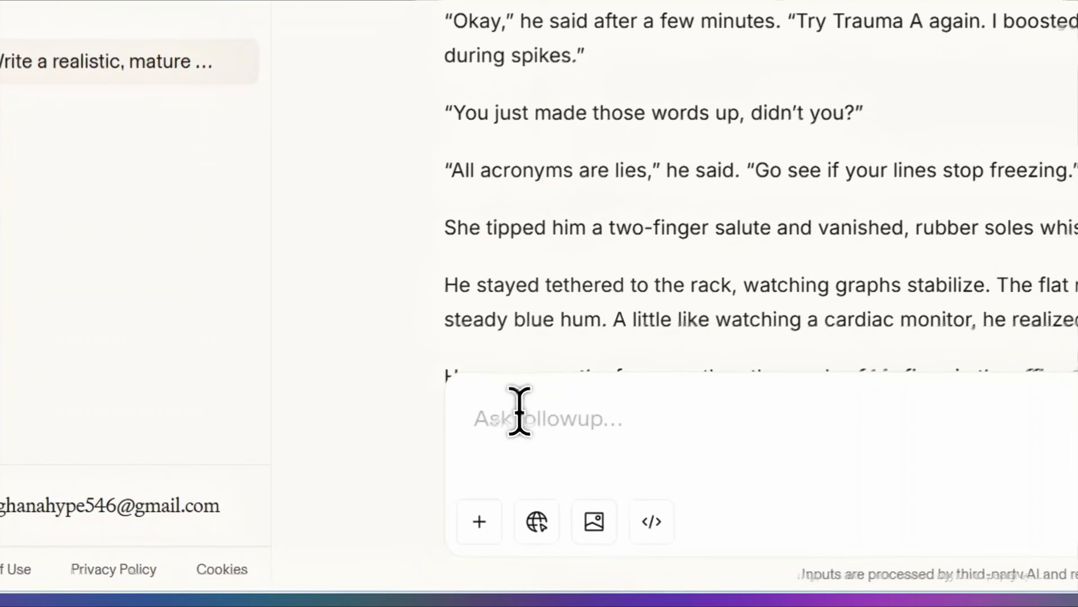
# Paste the Prompt 2 request for a 20-scene breakdown into the follow-up box, review its requirements and send it.
pyautogui.rightClick(353, 466)
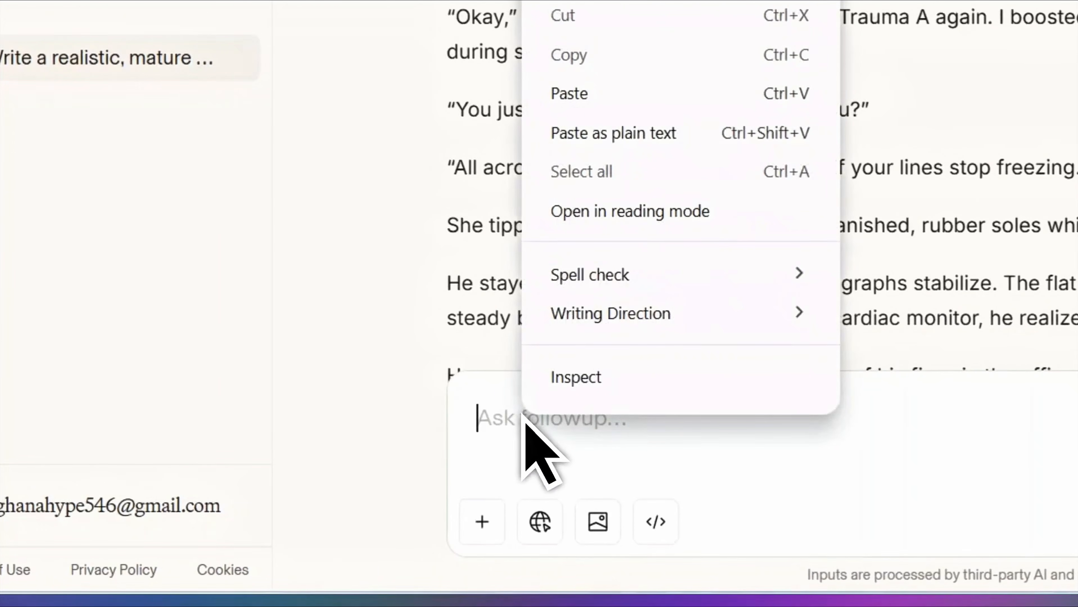
pyautogui.click(583, 95)
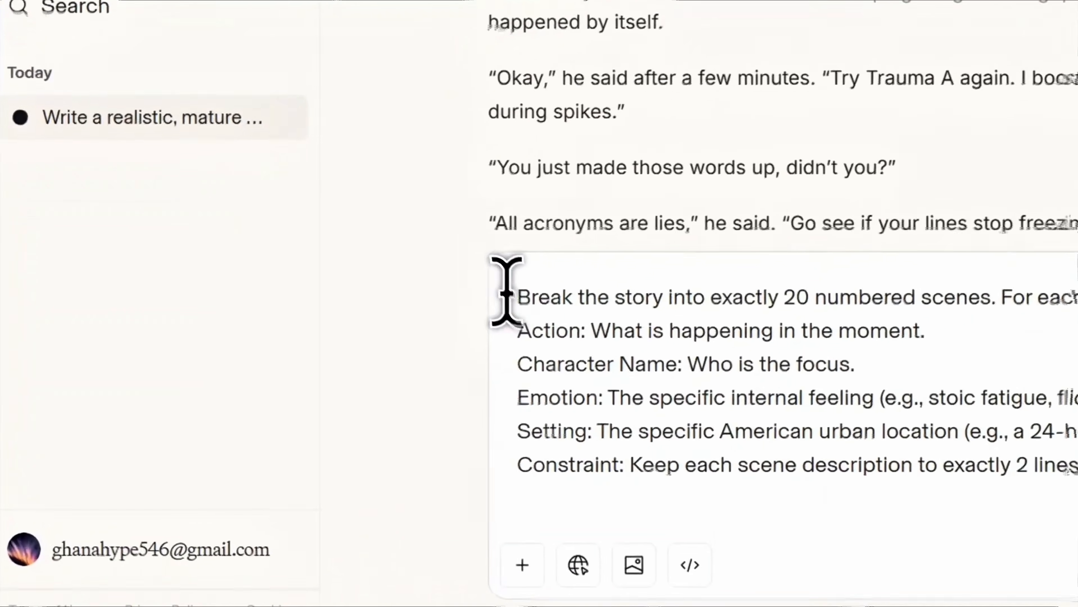
pyautogui.moveTo(506, 291); pyautogui.dragTo(1077, 331)
pyautogui.moveTo(704, 324); pyautogui.dragTo(721, 381)
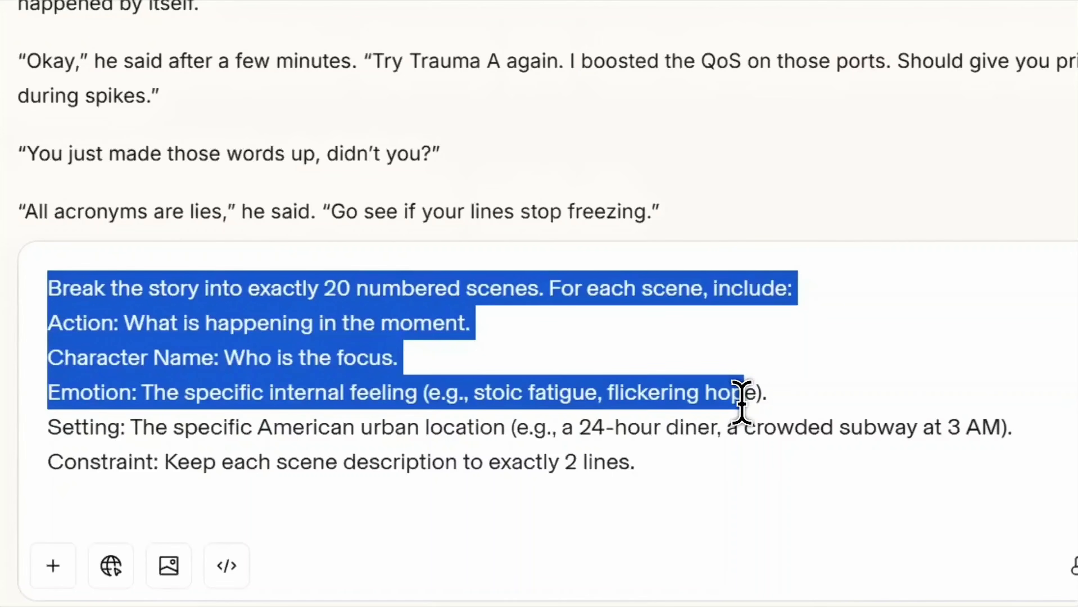
pyautogui.moveTo(742, 401); pyautogui.dragTo(742, 462)
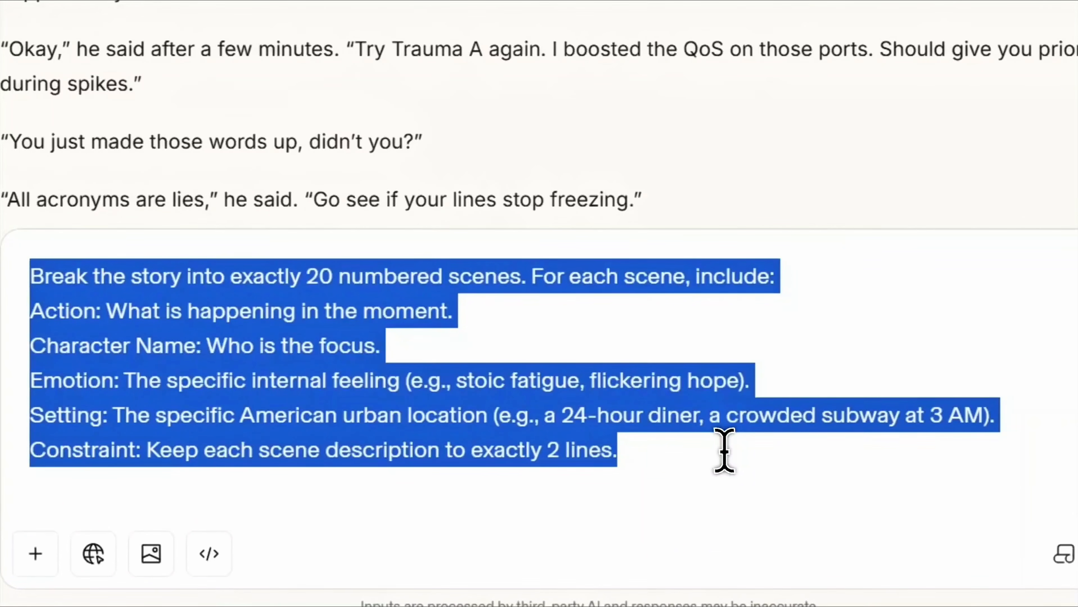
pyautogui.click(721, 452)
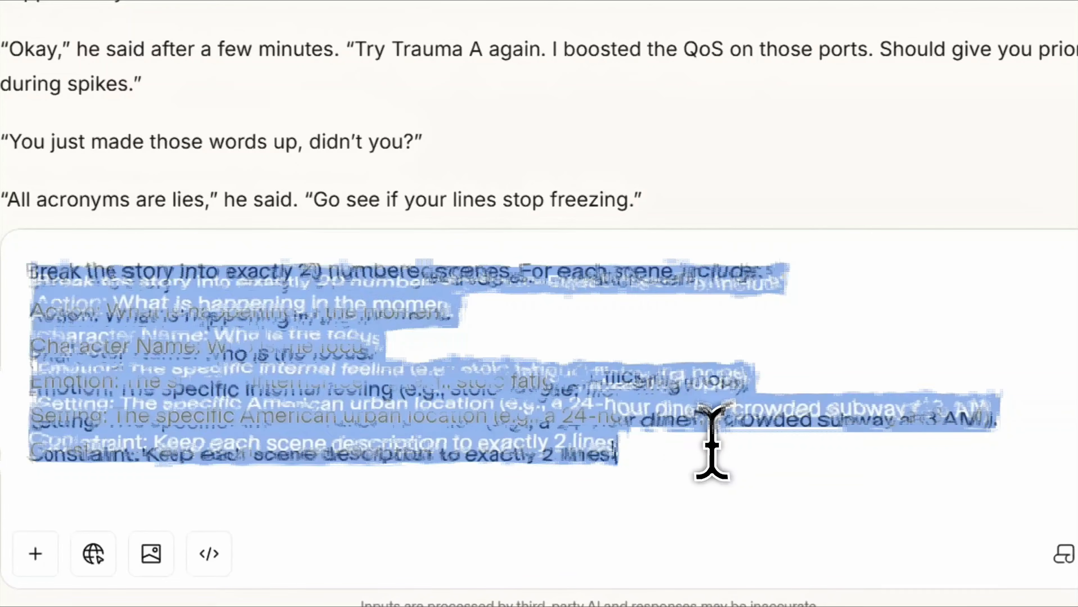
pyautogui.click(867, 531)
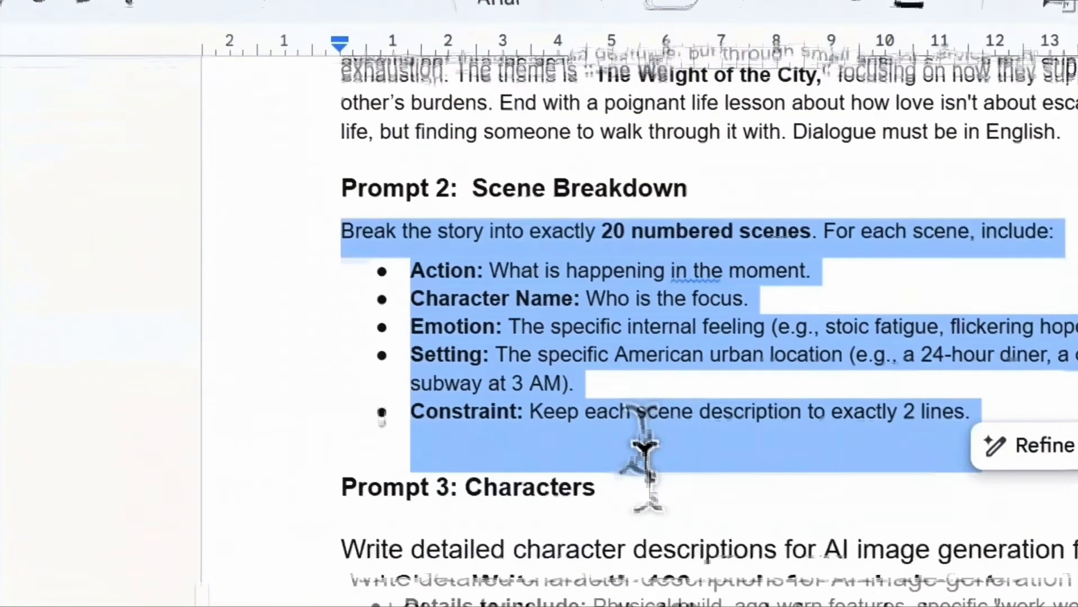
# Copy the Prompt 3 request for 160-word character descriptions from the Google Docs document and paste it into Arena's follow-up box.
pyautogui.scroll(-4, 272, 261)
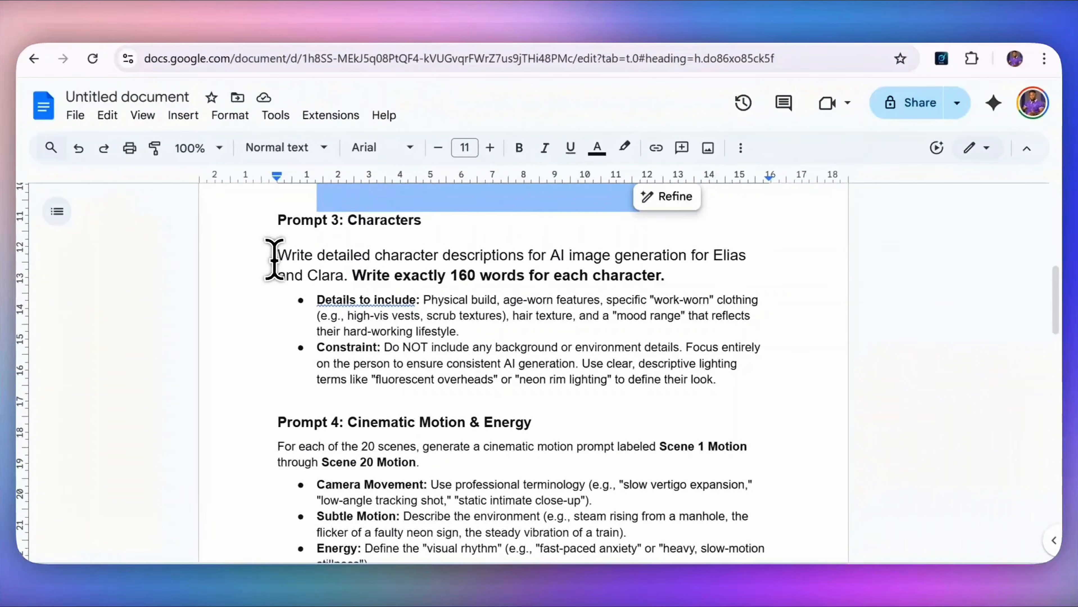
pyautogui.moveTo(278, 257); pyautogui.dragTo(722, 393)
pyautogui.hotkey('ctrl', 'c')
pyautogui.rightClick(522, 260)
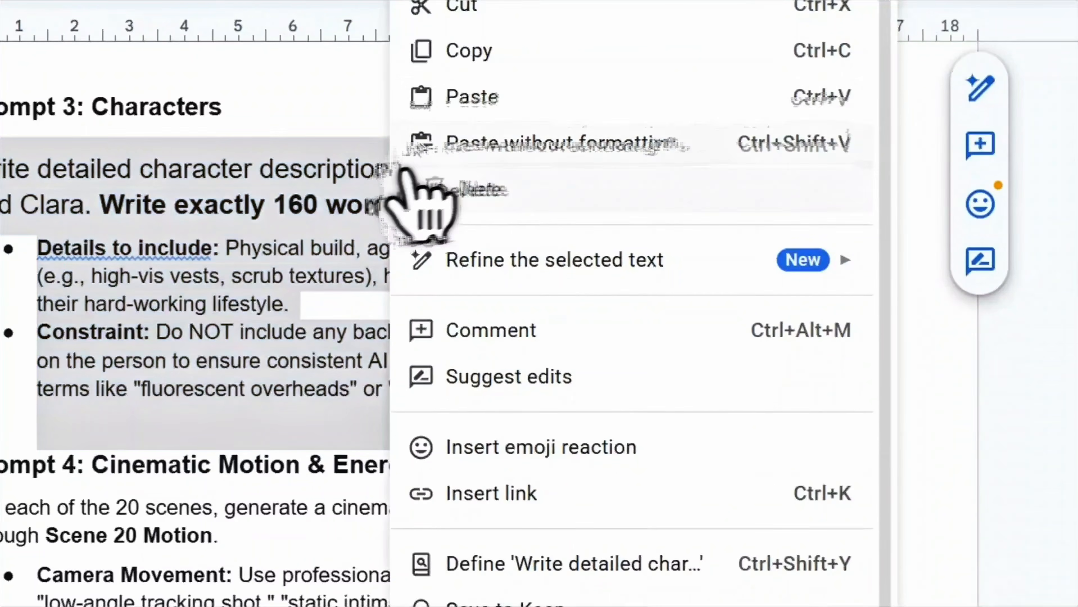
pyautogui.click(468, 51)
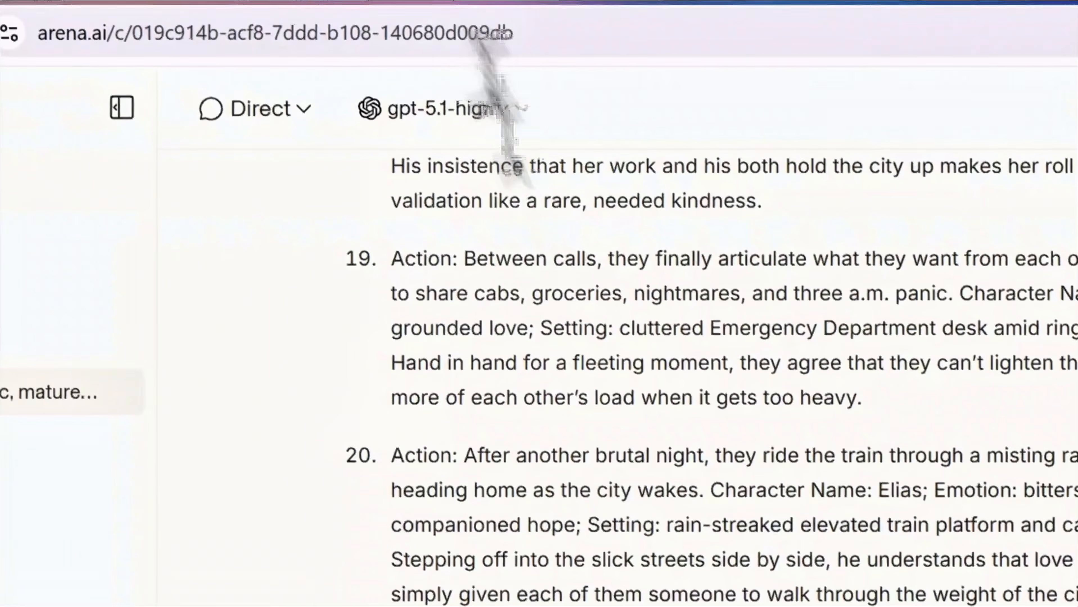
pyautogui.click(488, 520)
pyautogui.hotkey('ctrl', 'v')
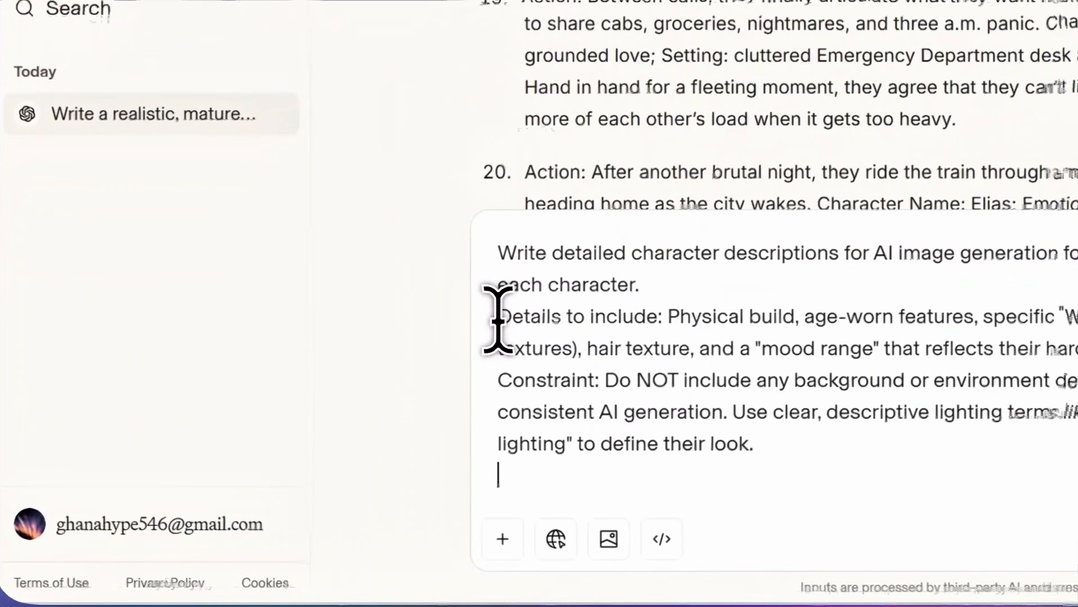
# Review the details-to-include and constraint paragraphs of the pasted character prompt and send it.
pyautogui.moveTo(328, 387); pyautogui.dragTo(442, 386)
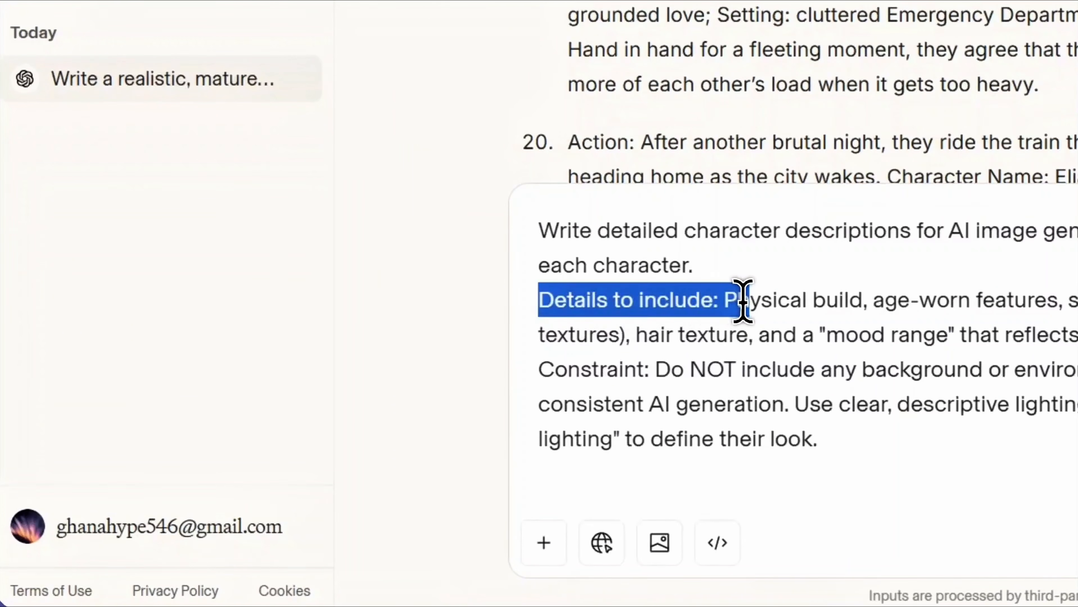
pyautogui.moveTo(743, 300); pyautogui.dragTo(941, 427)
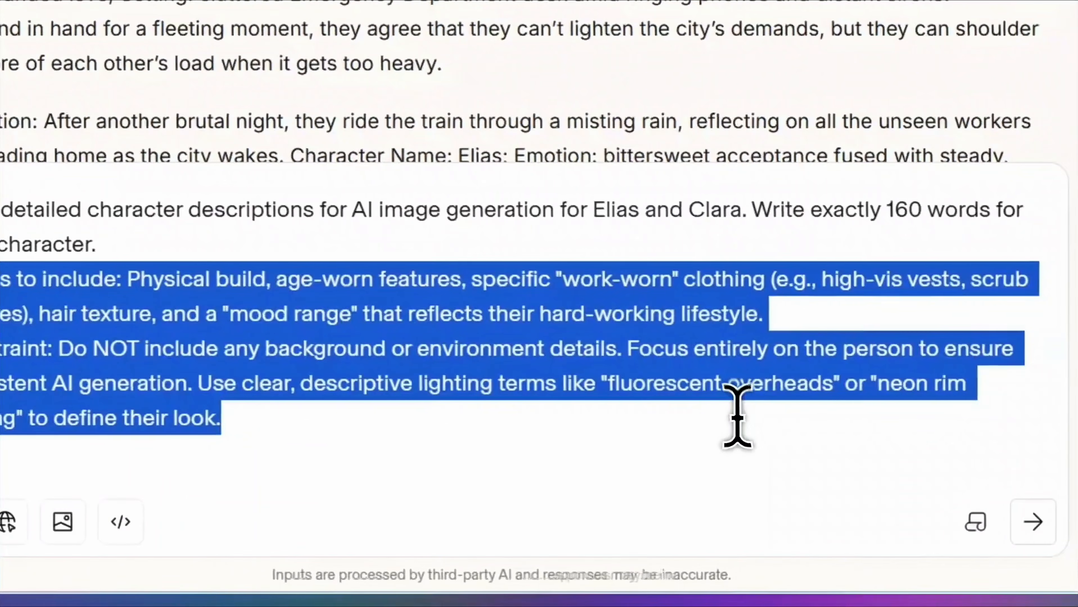
pyautogui.click(934, 426)
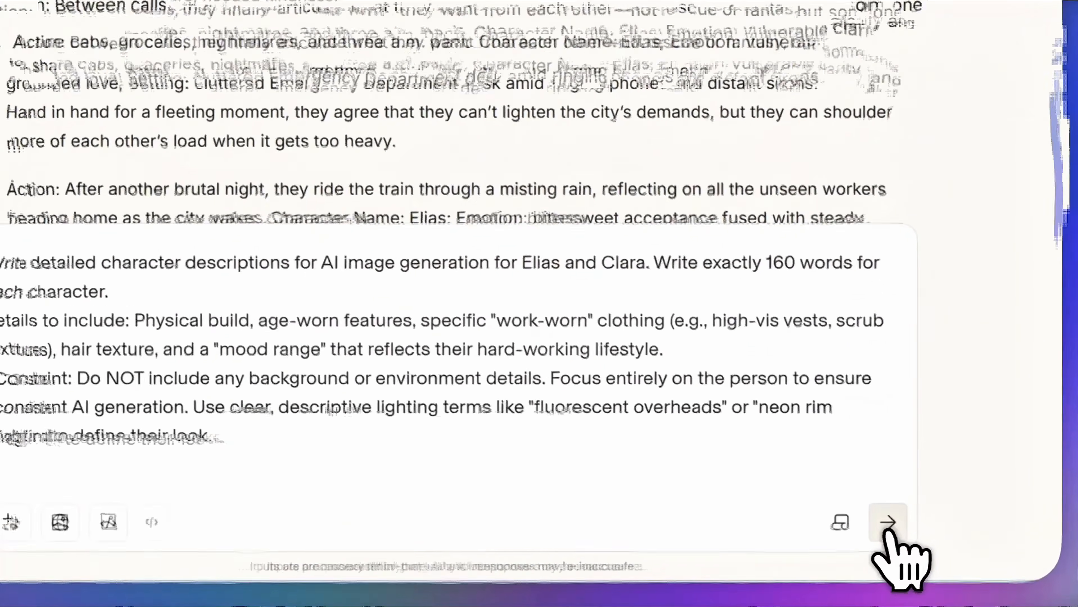
pyautogui.click(944, 524)
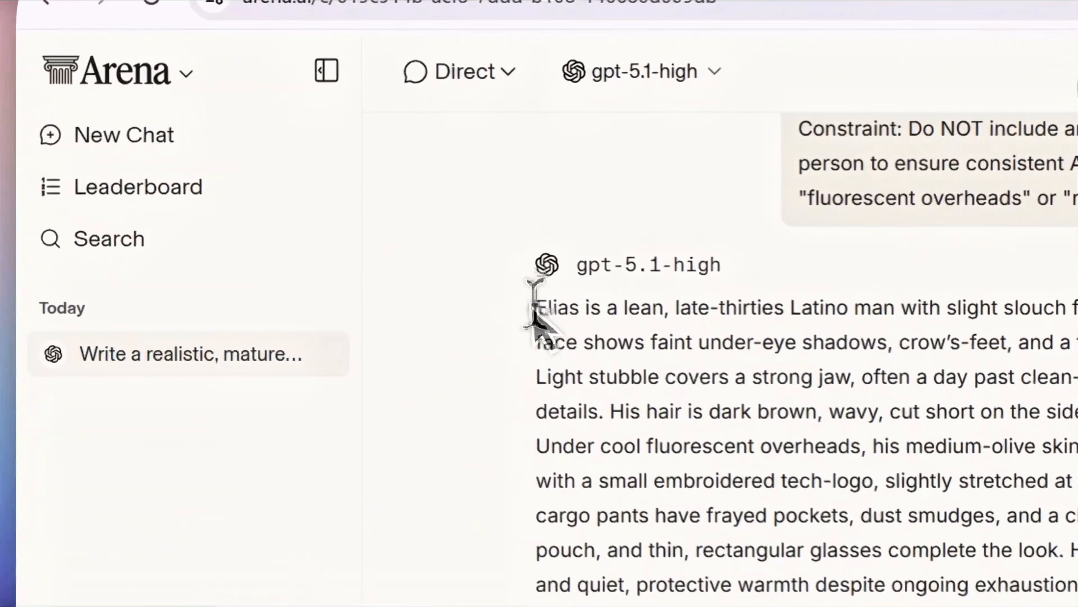
# Read through the generated descriptions of both characters in the chat response.
pyautogui.moveTo(310, 235); pyautogui.dragTo(495, 315)
pyautogui.moveTo(778, 419); pyautogui.dragTo(1019, 573)
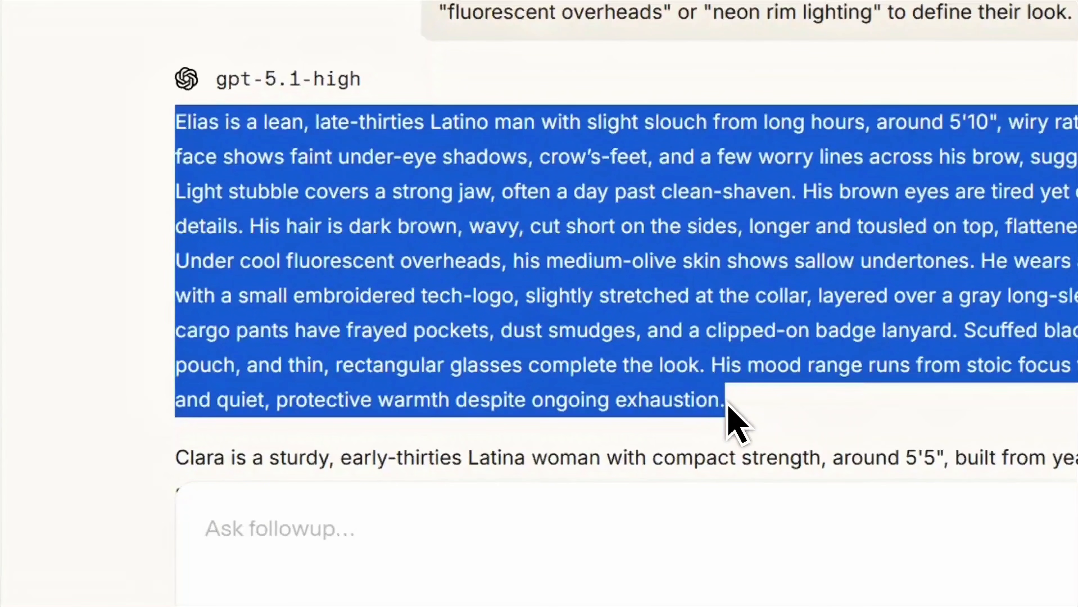
pyautogui.scroll(-5, 680, 387)
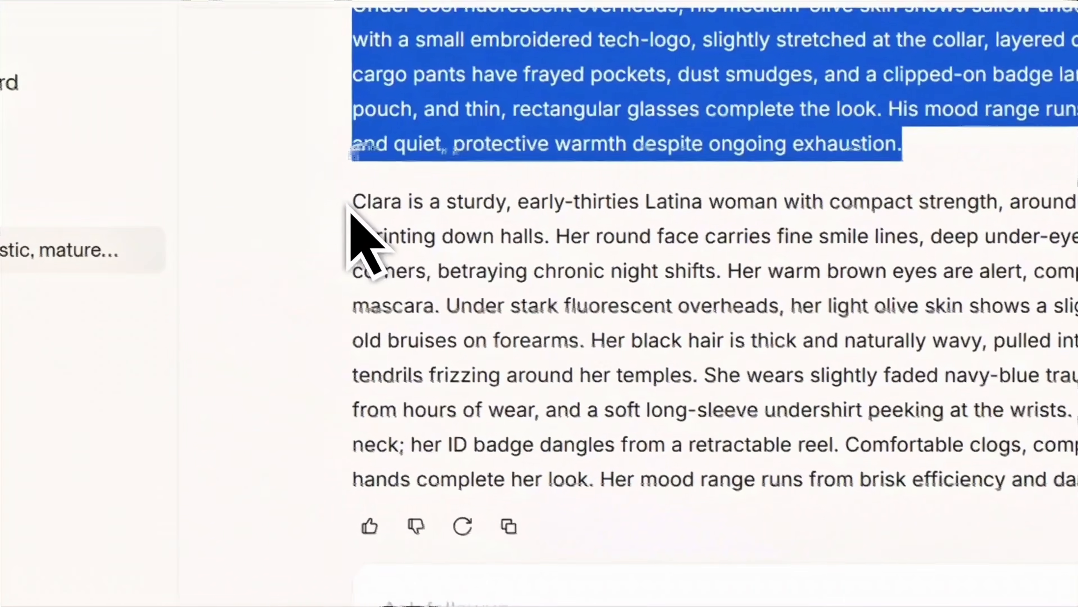
pyautogui.moveTo(372, 213); pyautogui.dragTo(749, 367)
pyautogui.click(690, 349)
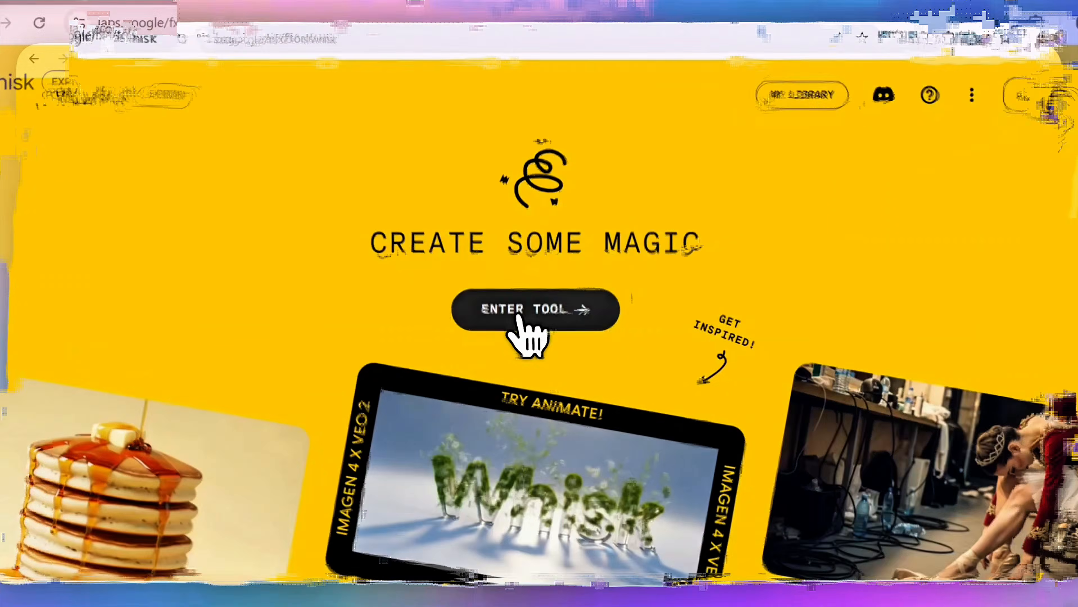
# Switch to Google Whisk, enter the tool and look over its Subject, Scene and Style reference slots.
pyautogui.click(519, 317)
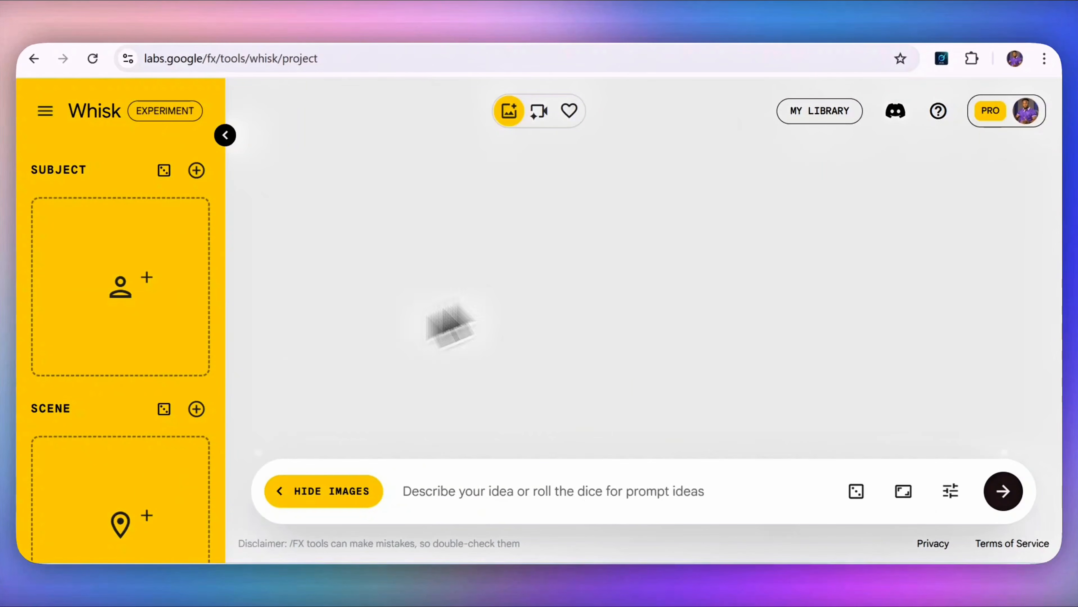
pyautogui.scroll(-7, 102, 378)
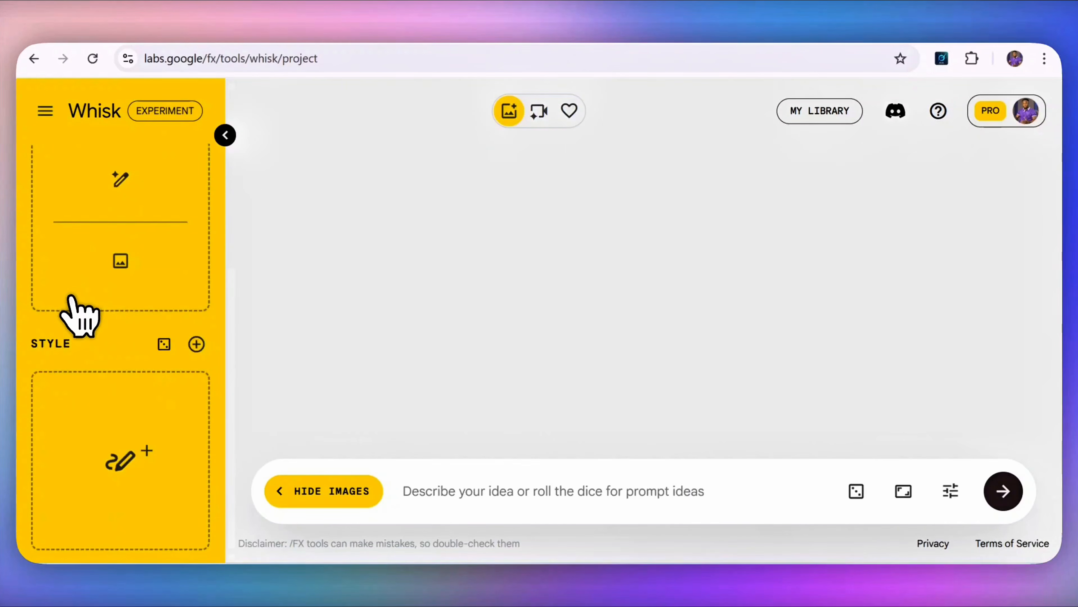
pyautogui.scroll(7, 128, 472)
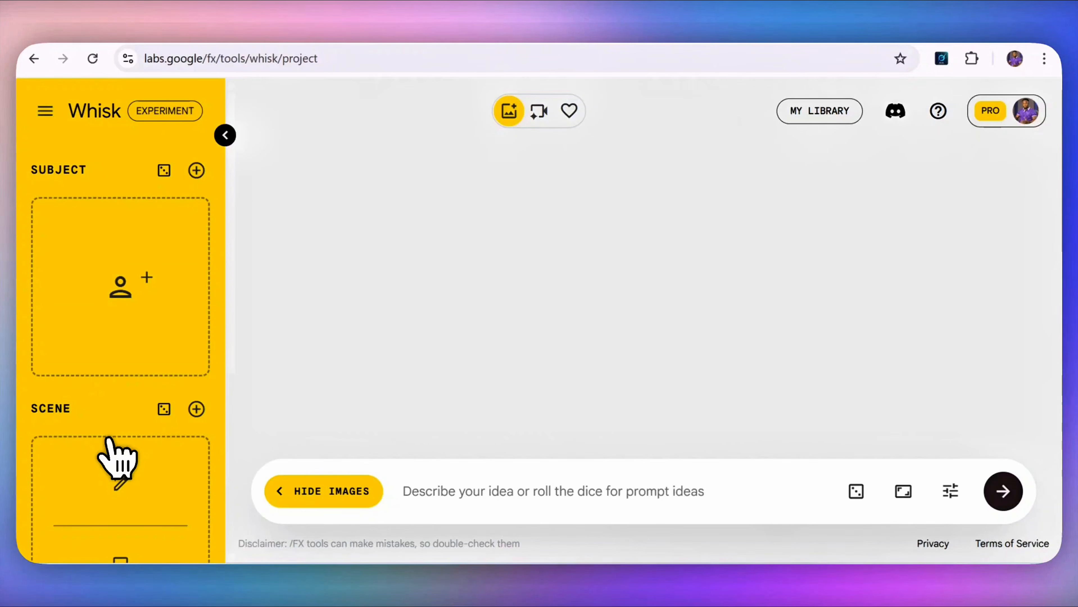
pyautogui.scroll(-5, 117, 460)
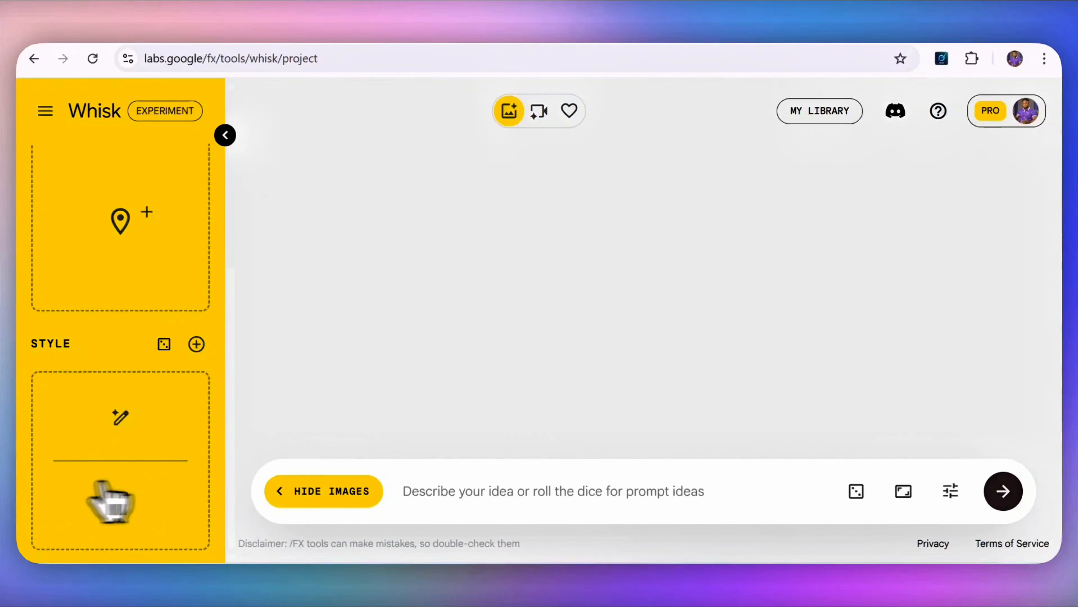
# Upload the first of today's images in the Downloads folder as the Style reference, agreeing to the content rights notice.
pyautogui.click(128, 494)
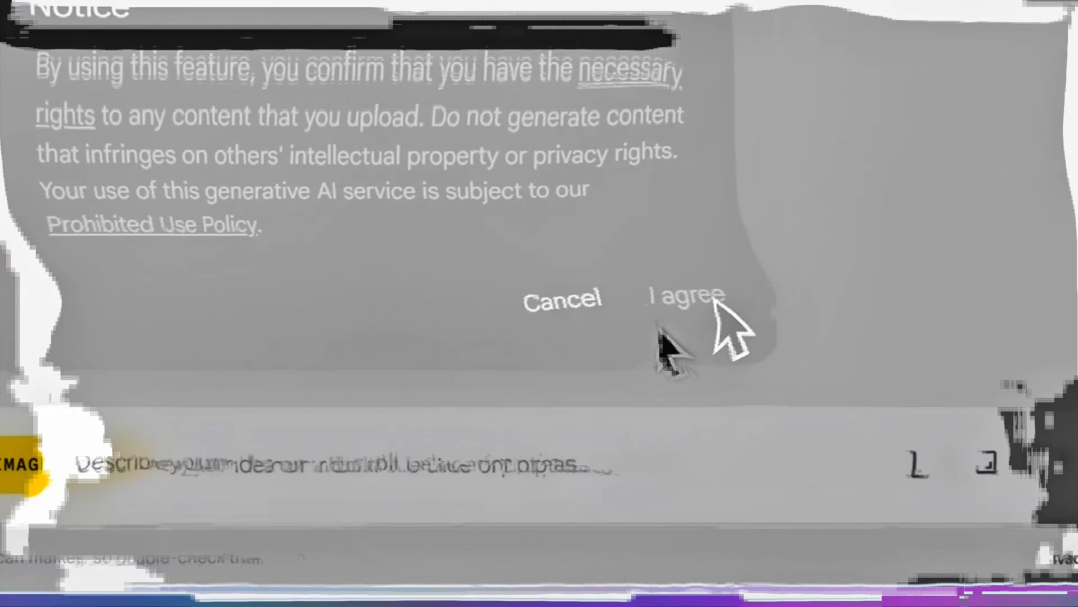
pyautogui.click(744, 403)
pyautogui.click(91, 221)
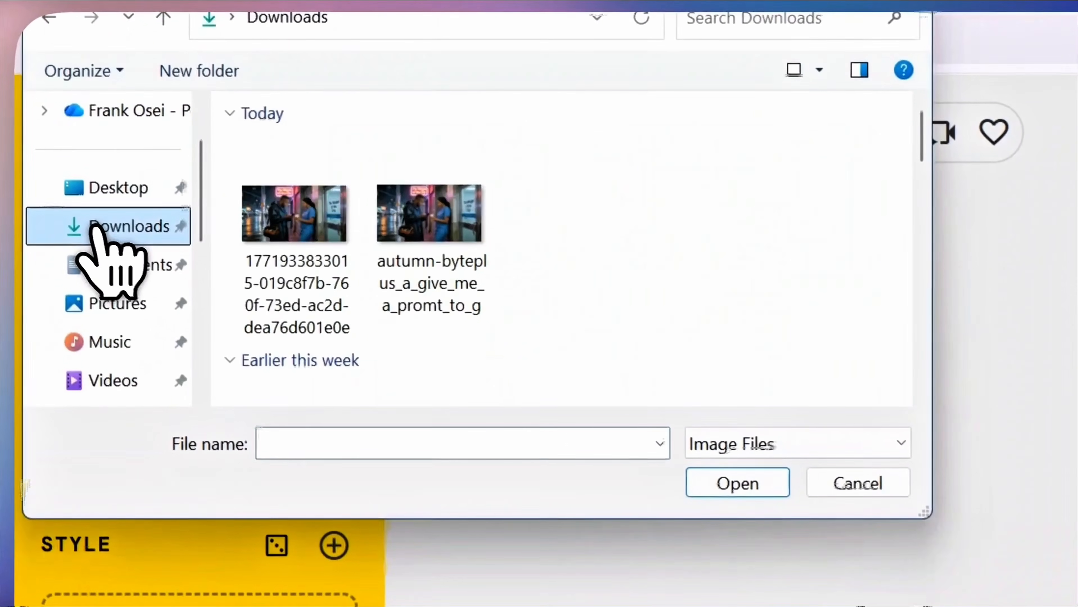
pyautogui.click(294, 232)
pyautogui.click(707, 477)
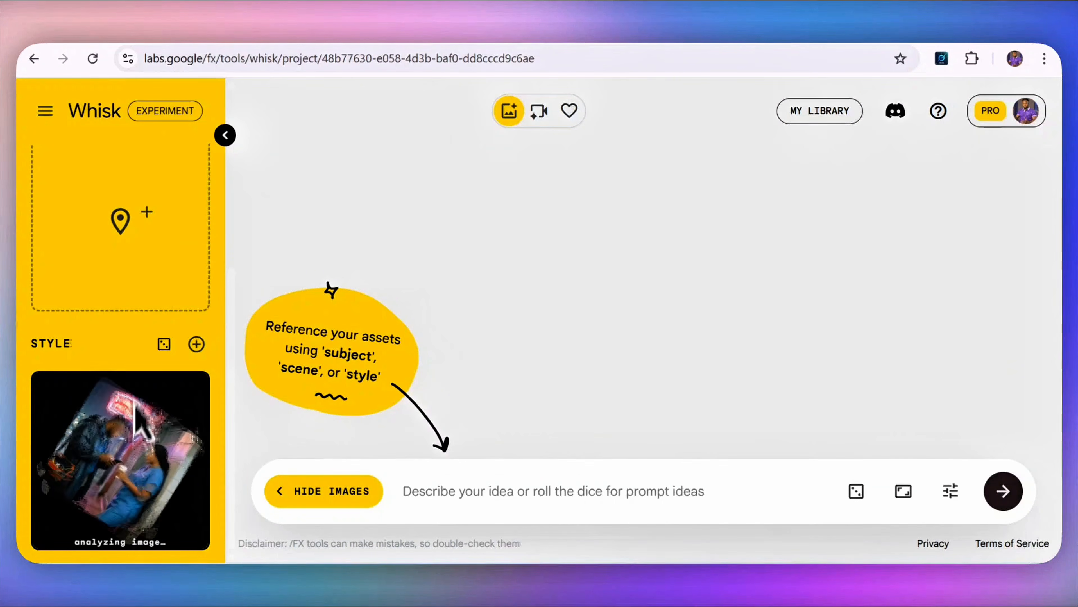
pyautogui.scroll(3, 172, 333)
pyautogui.scroll(3, 174, 340)
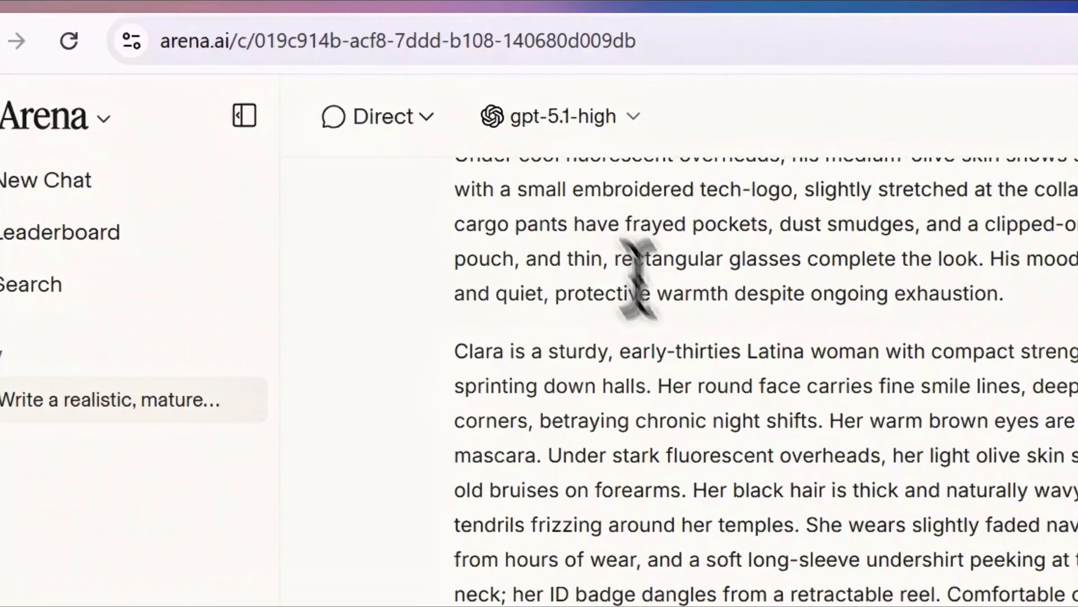
# Copy the male character's full description from the Arena response and paste it into Whisk's prompt box.
pyautogui.scroll(5, 636, 279)
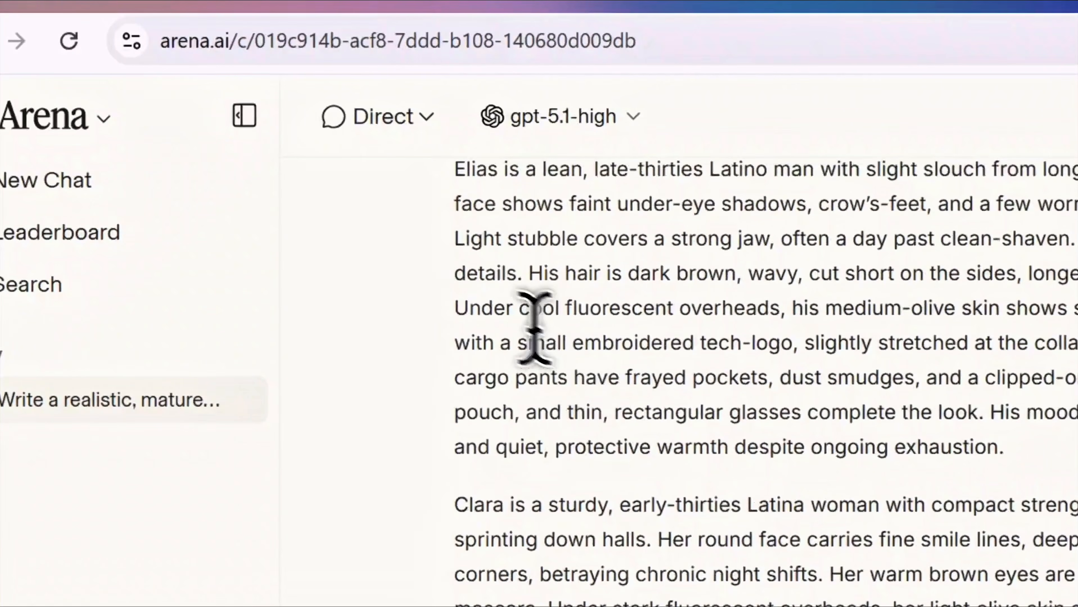
pyautogui.moveTo(455, 266); pyautogui.dragTo(967, 457)
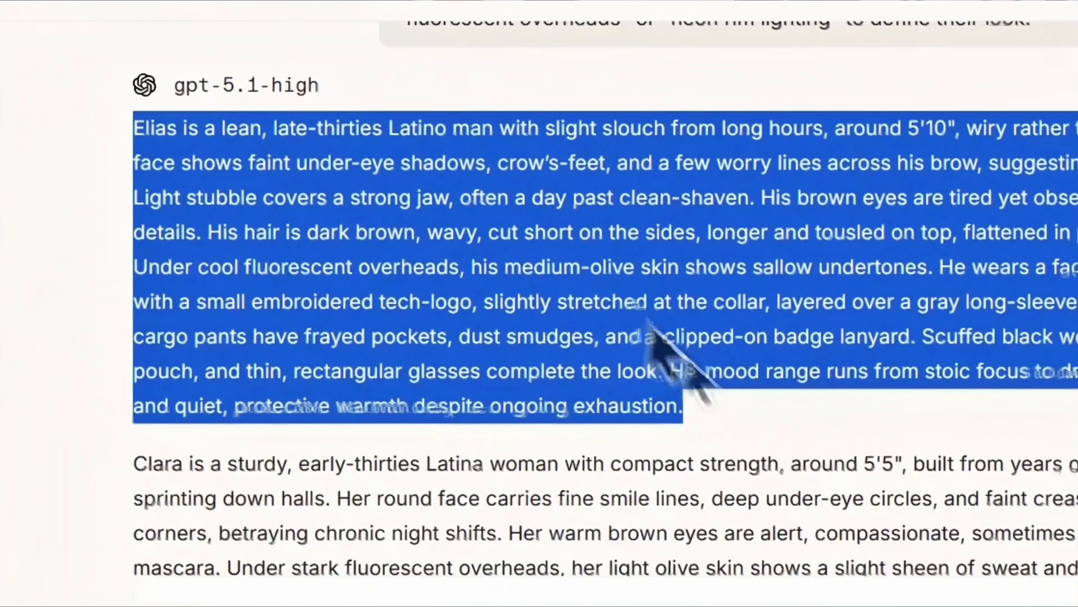
pyautogui.rightClick(534, 230)
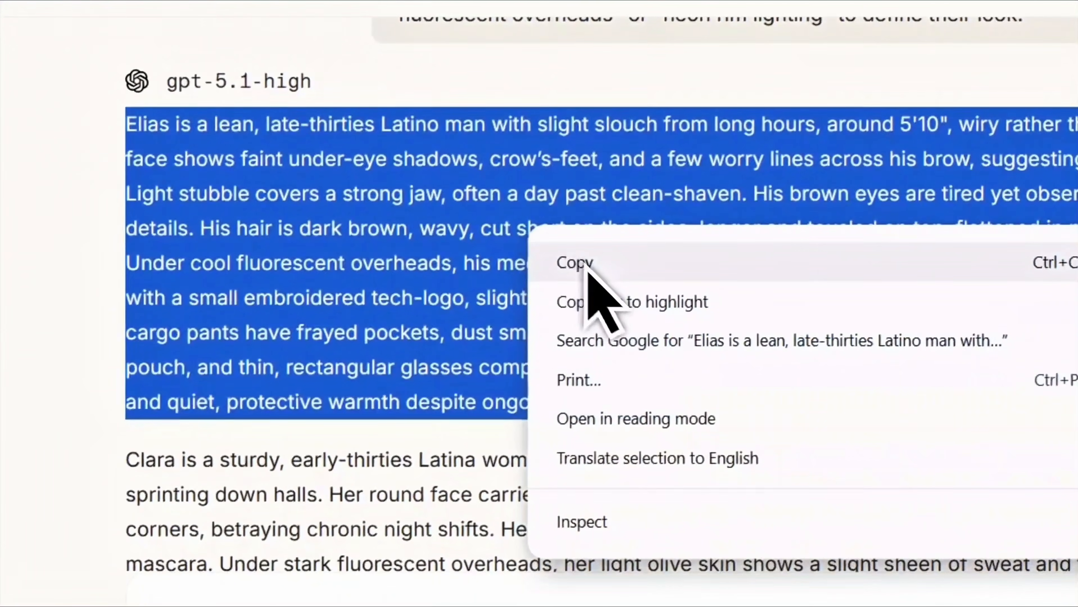
pyautogui.click(590, 263)
pyautogui.click(512, 12)
pyautogui.click(476, 497)
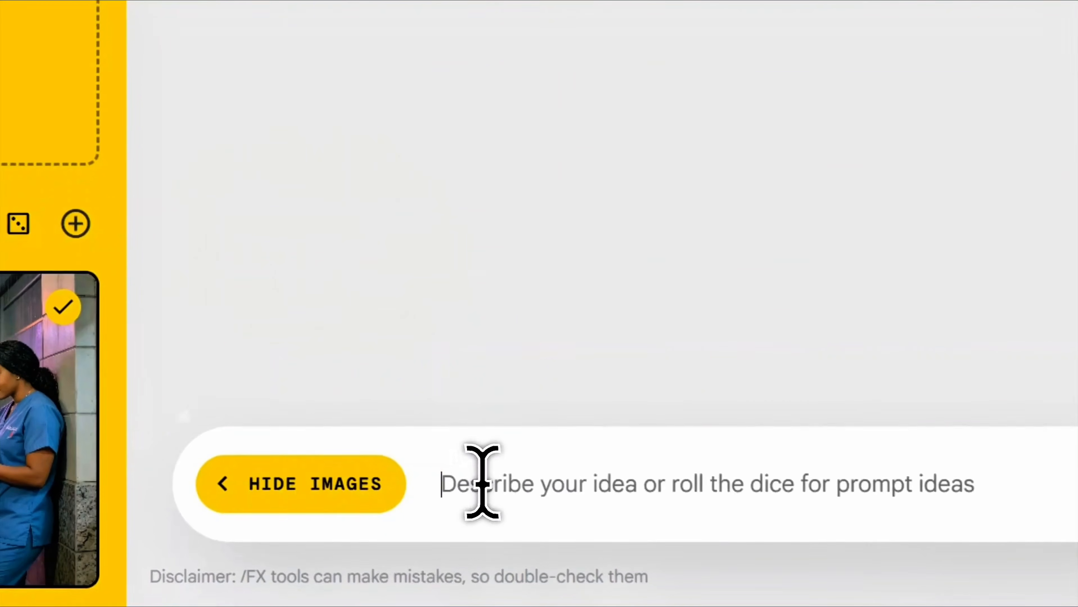
pyautogui.hotkey('ctrl', 'v')
# Check the seed and Precise Reference settings, then generate the male character's image and download it.
pyautogui.click(950, 491)
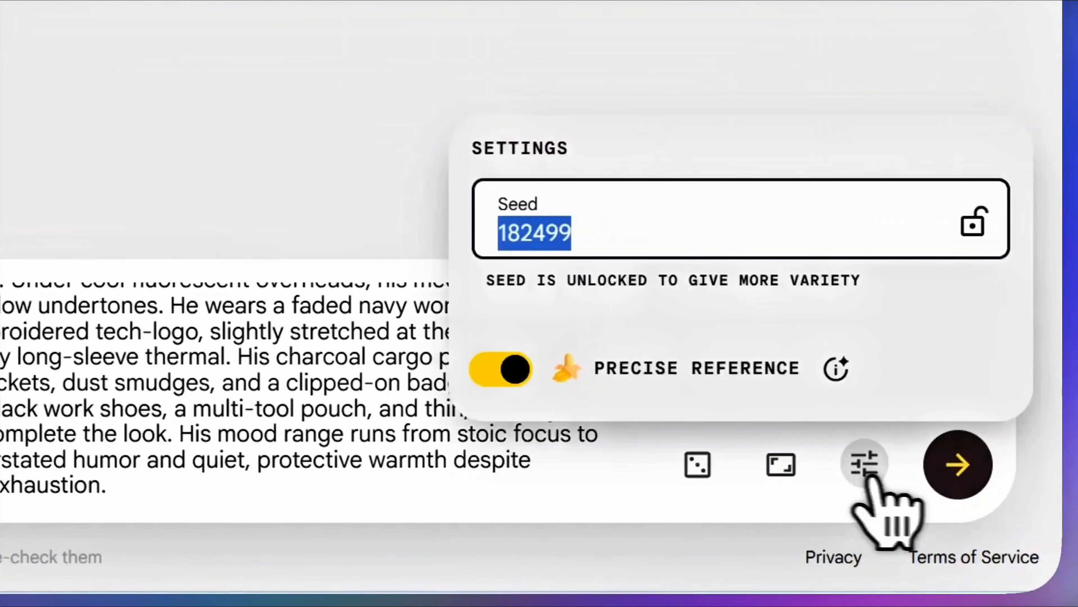
pyautogui.click(962, 466)
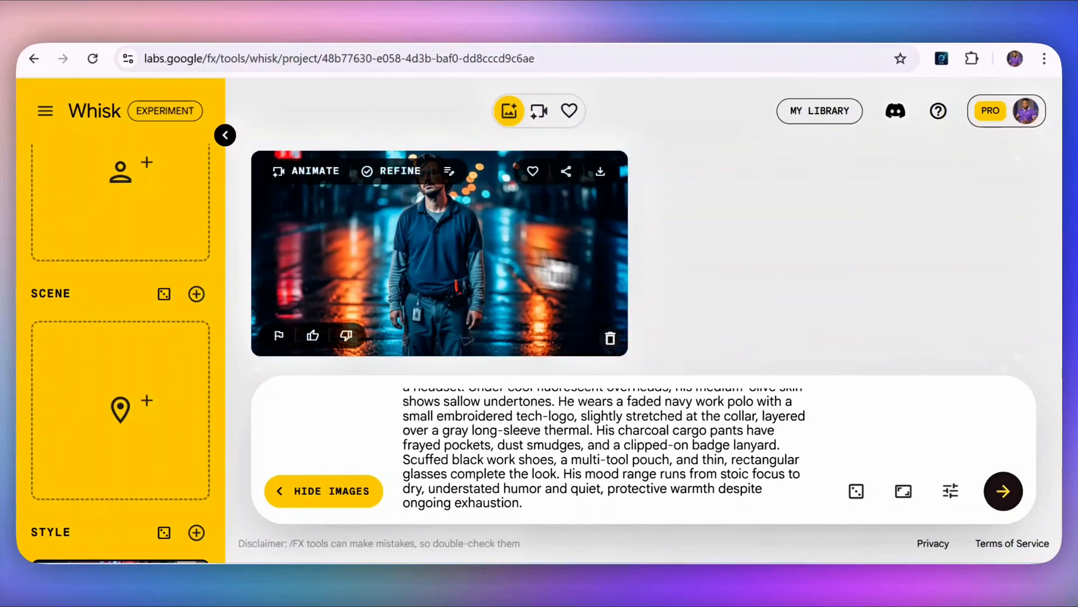
pyautogui.scroll(-4, 196, 425)
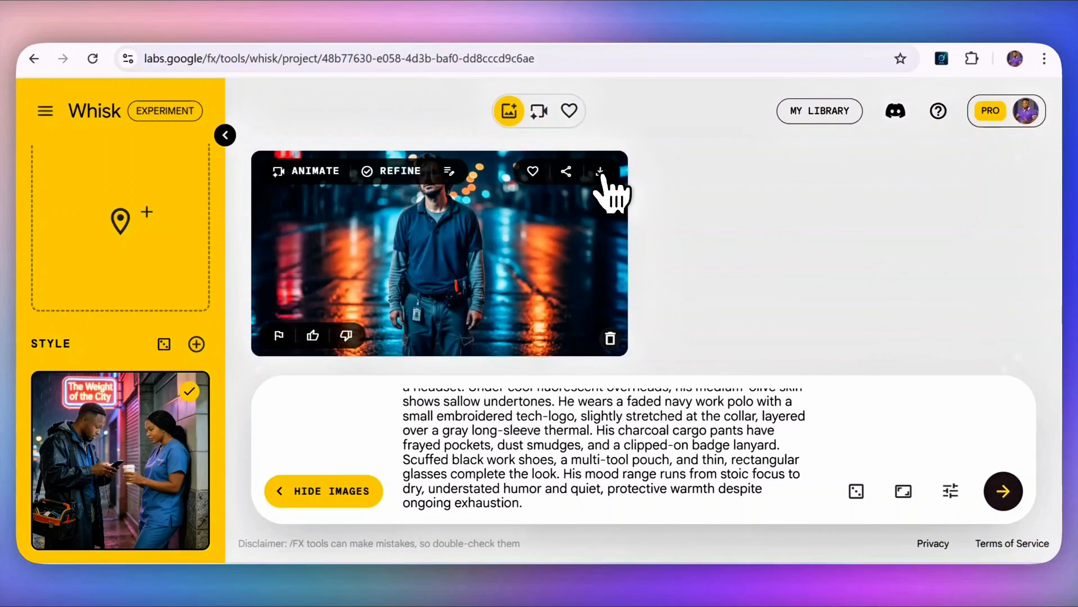
pyautogui.click(600, 174)
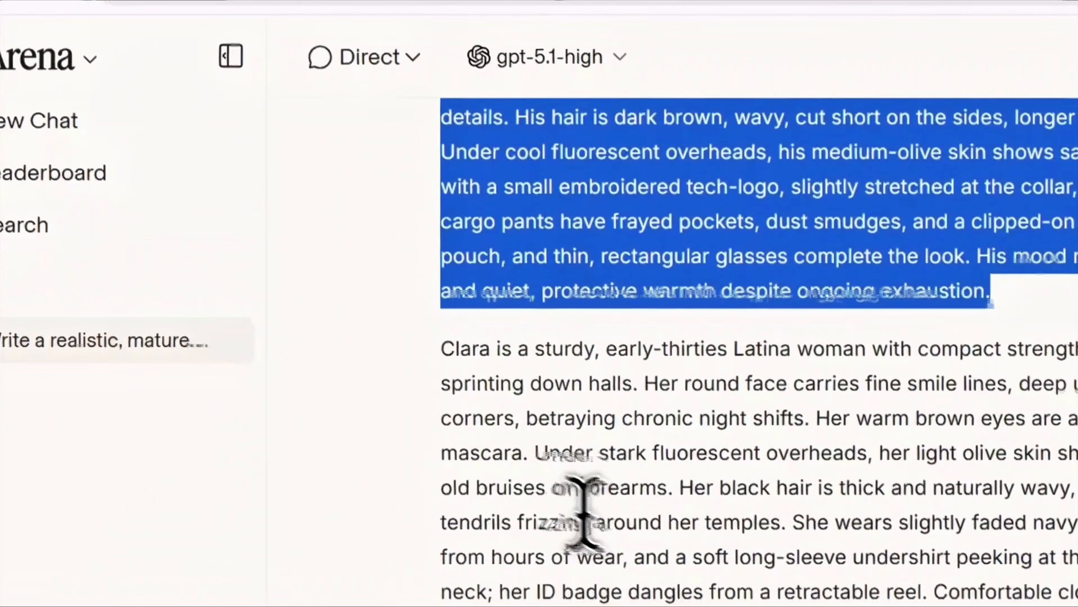
# Copy the female character's full description from the Arena response.
pyautogui.scroll(-3, 577, 505)
pyautogui.moveTo(441, 284); pyautogui.dragTo(759, 406)
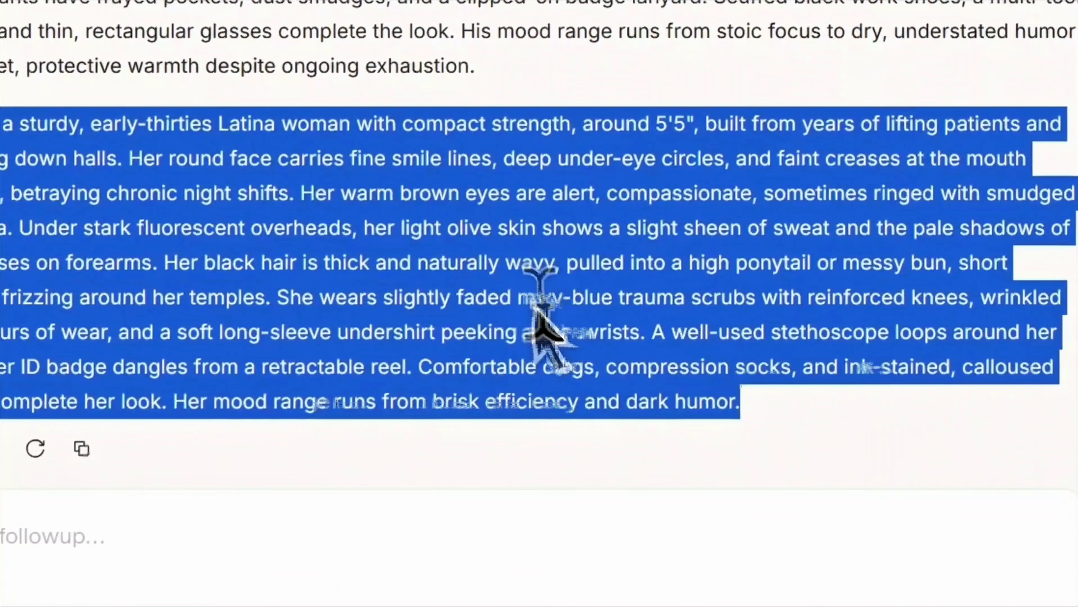
pyautogui.rightClick(1046, 454)
pyautogui.click(583, 330)
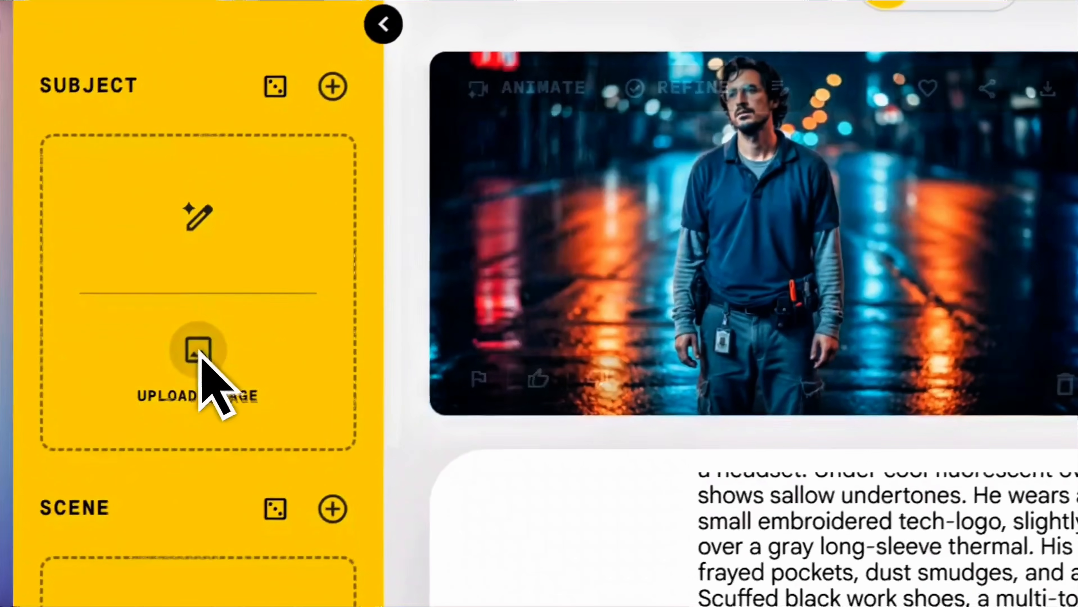
# Generate a Subject reference image in Whisk from the copied female character description, using text entry instead of an upload.
pyautogui.click(203, 355)
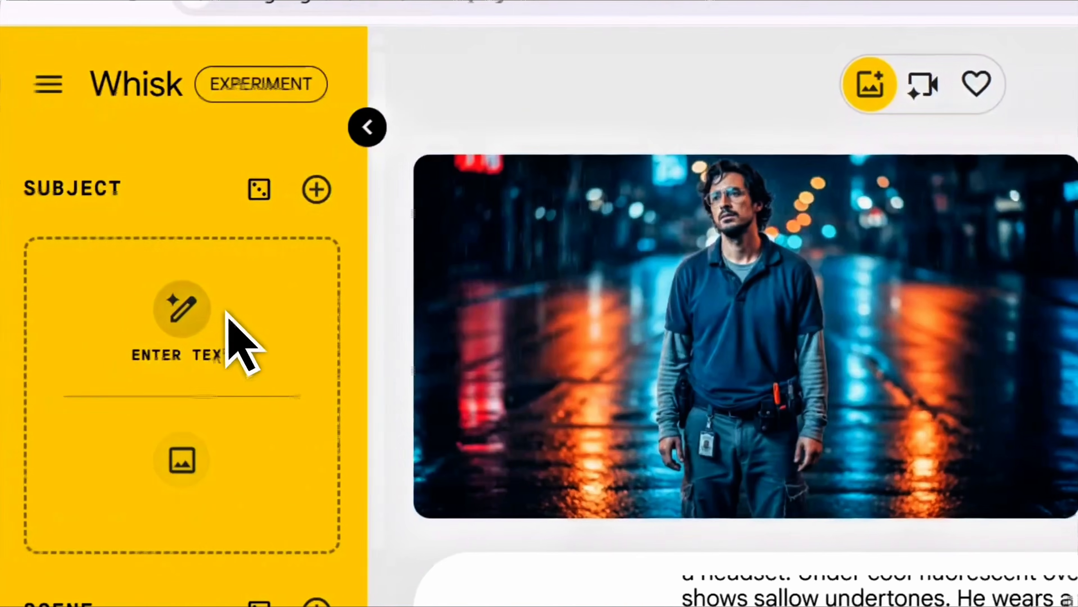
pyautogui.click(252, 216)
pyautogui.click(568, 371)
pyautogui.hotkey('ctrl', 'v')
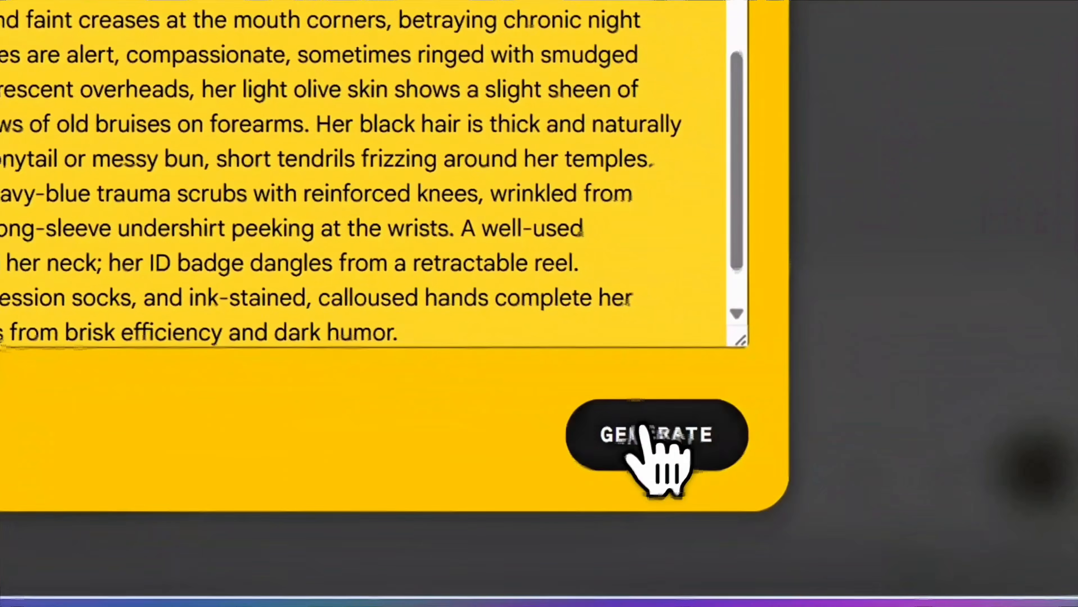
pyautogui.click(641, 429)
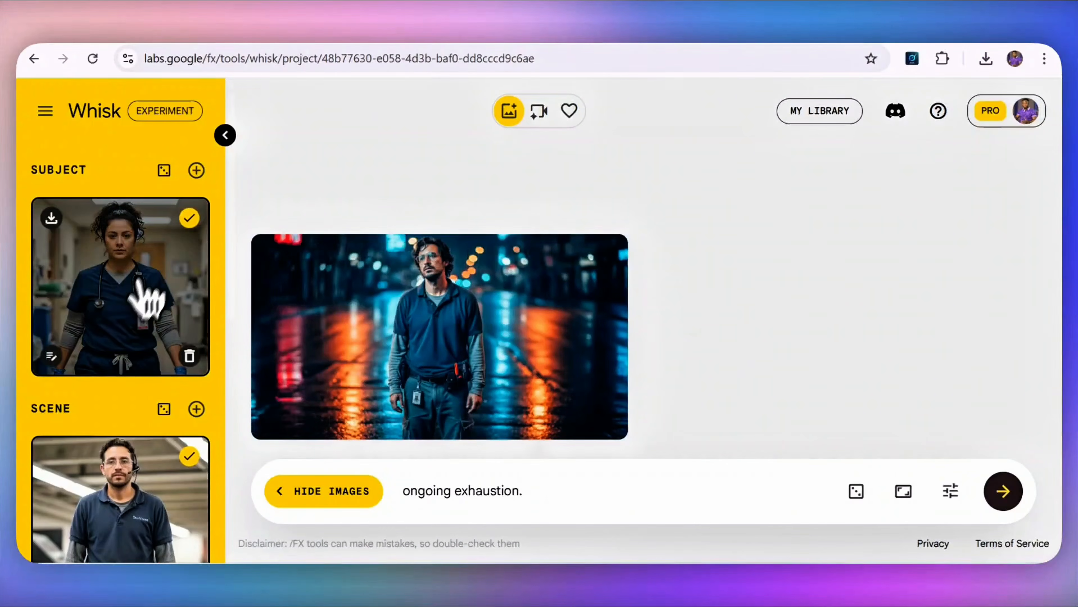
# Review the reference images held in the Subject, Scene and Style slots.
pyautogui.scroll(-3, 140, 362)
pyautogui.scroll(3, 110, 446)
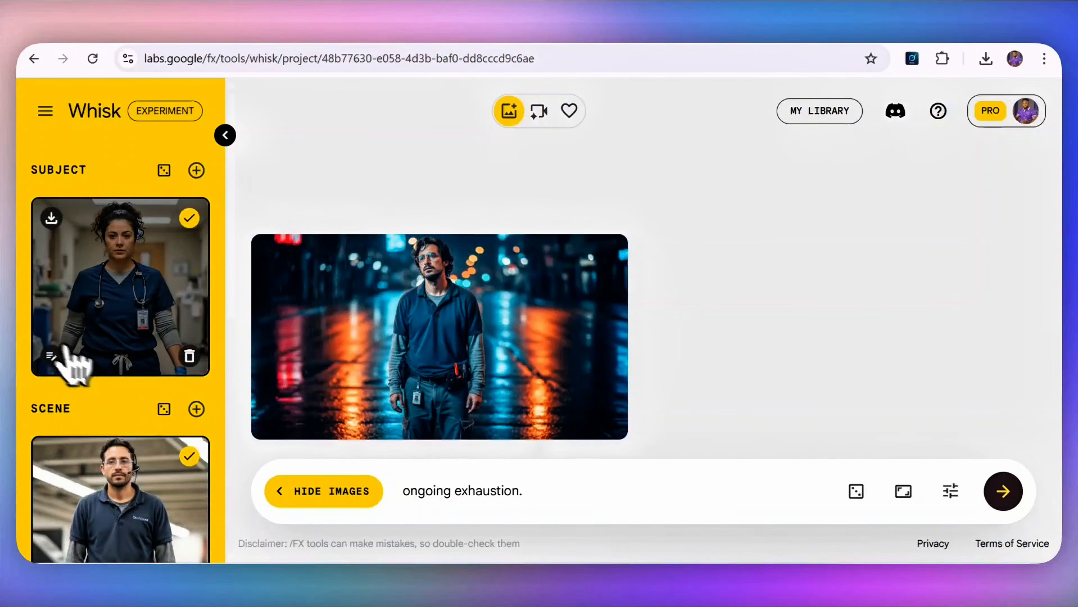
pyautogui.scroll(-3, 89, 370)
pyautogui.scroll(-10, 153, 442)
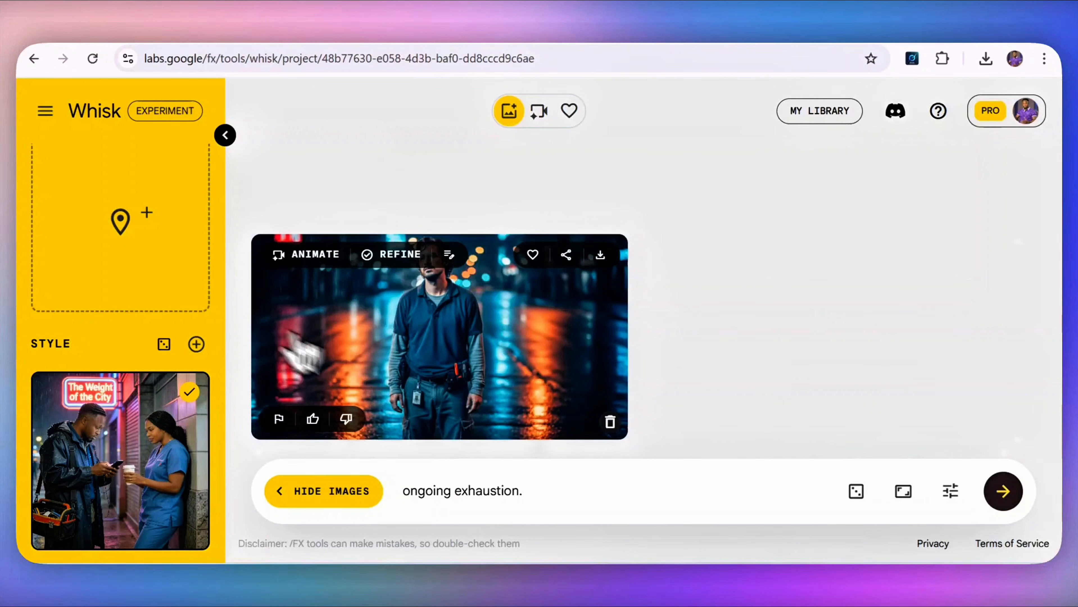
pyautogui.scroll(10, 168, 221)
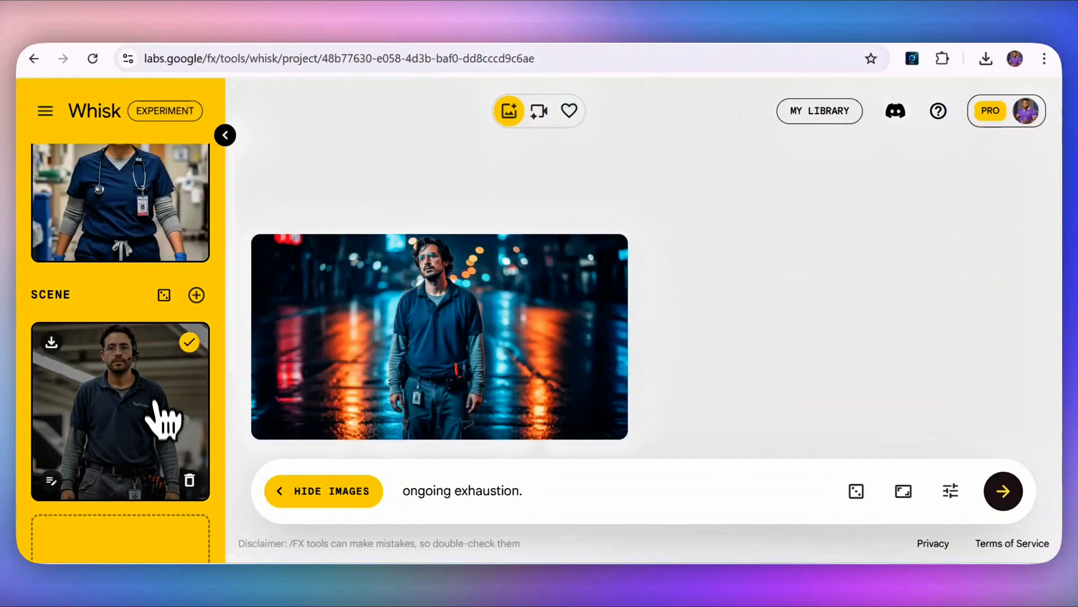
# Switch to Arena and copy the full description of scene 1 from the numbered scene list.
pyautogui.scroll(-3, 179, 348)
pyautogui.scroll(-1, 172, 336)
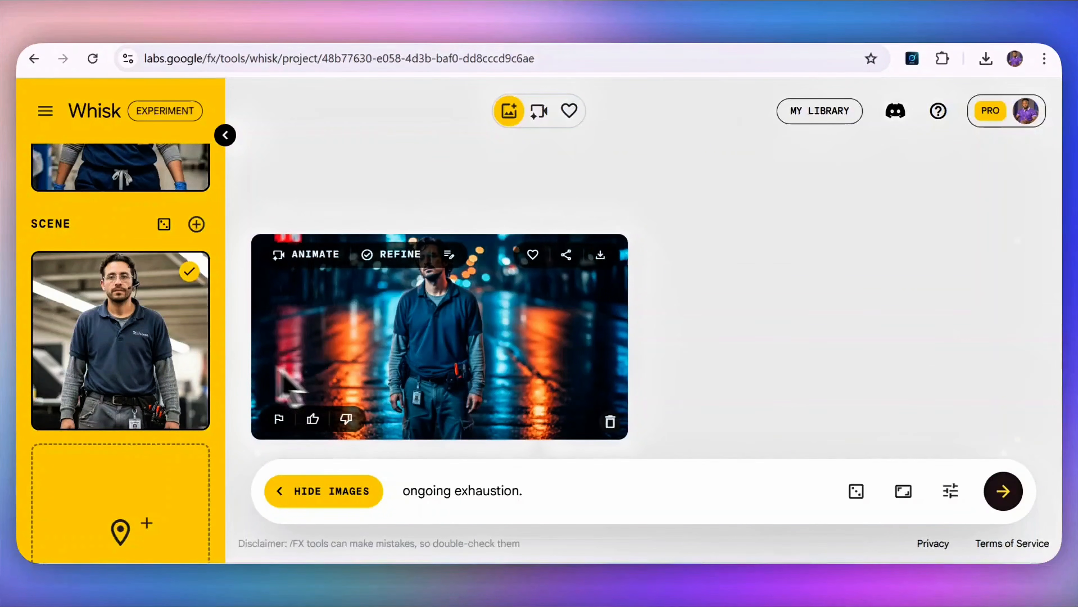
pyautogui.scroll(-6, 168, 466)
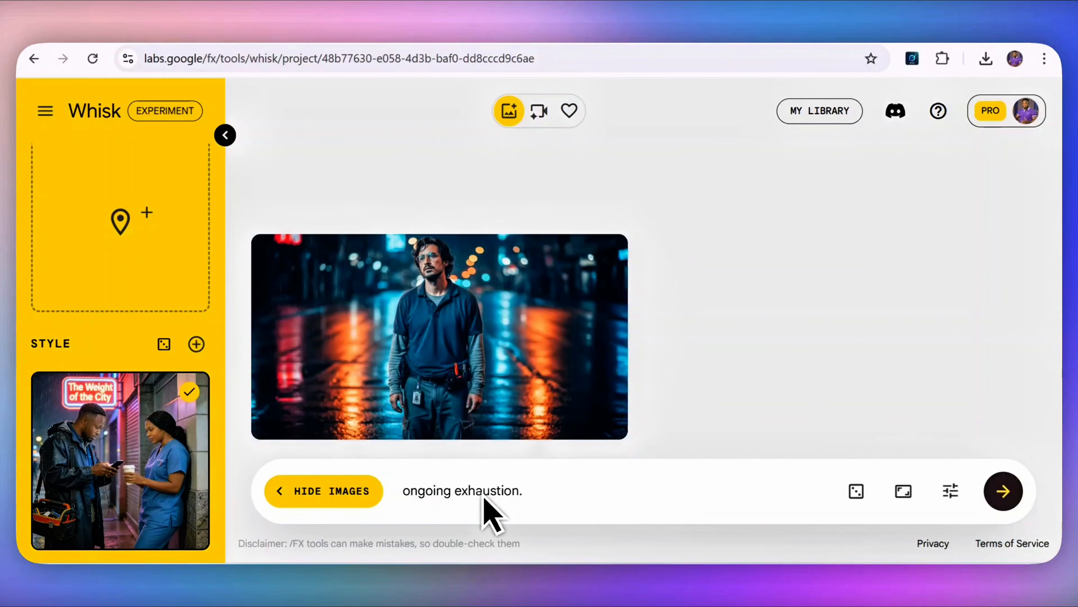
pyautogui.scroll(6, 222, 279)
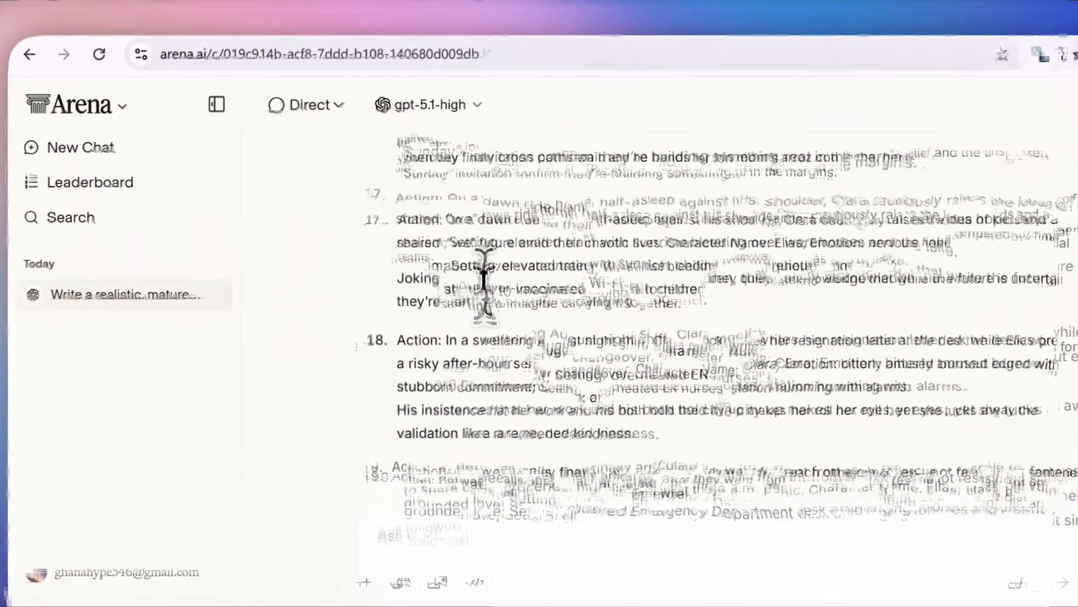
pyautogui.scroll(20, 484, 289)
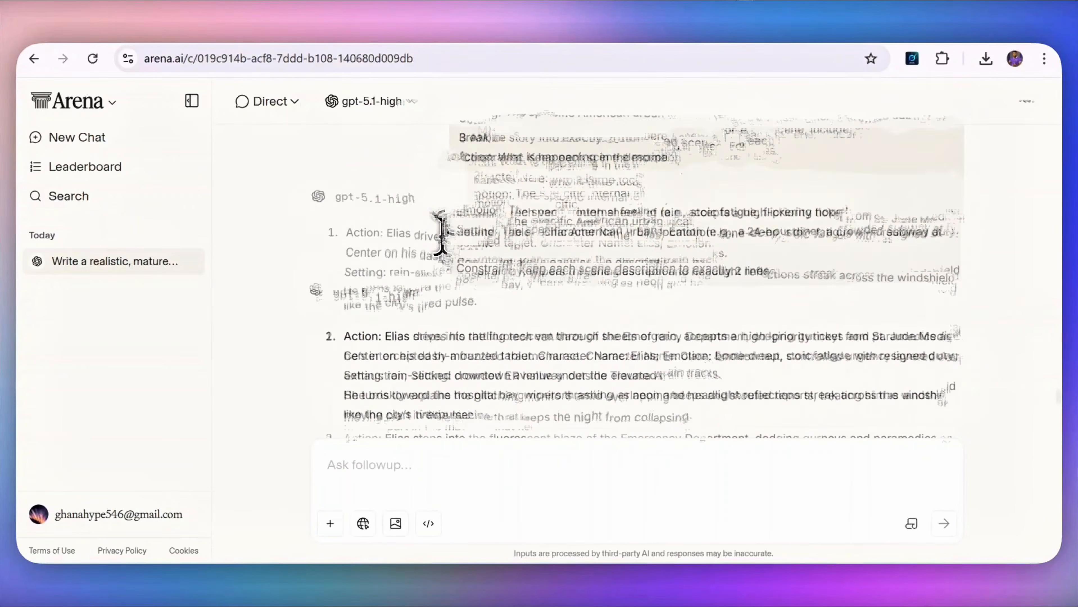
pyautogui.scroll(-1, 442, 235)
pyautogui.moveTo(346, 287); pyautogui.dragTo(481, 365)
pyautogui.hotkey('ctrl', 'c')
pyautogui.scroll(-2, 480, 365)
pyautogui.rightClick(465, 236)
pyautogui.click(722, 223)
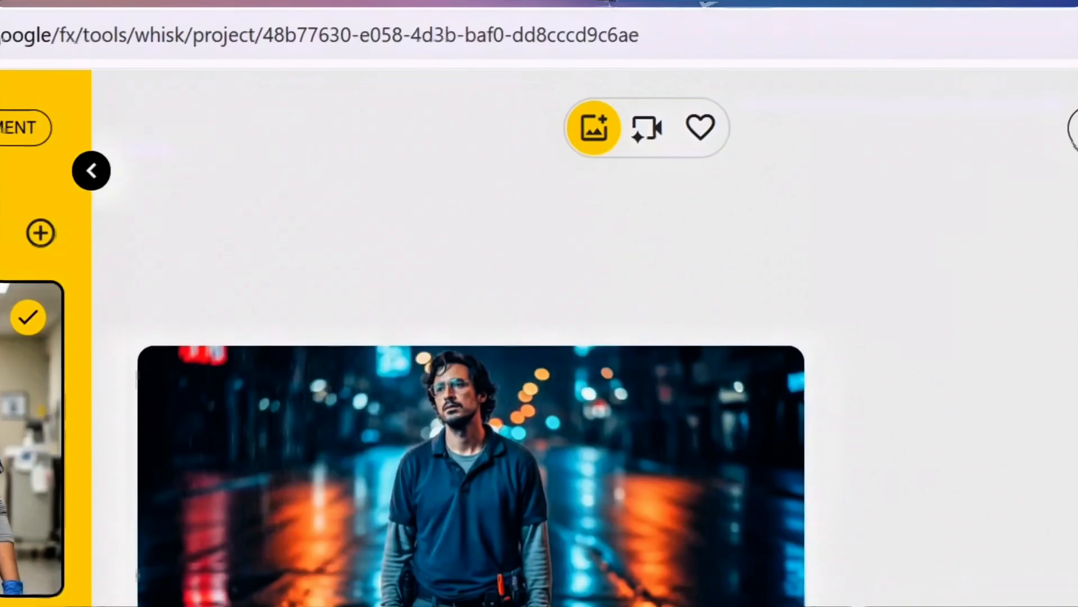
# Generate scene 1 in Whisk from the copied description, with the female Subject reference deselected and the male Scene reference active.
pyautogui.hotkey('ctrl', 'a')
pyautogui.hotkey('ctrl', 'v')
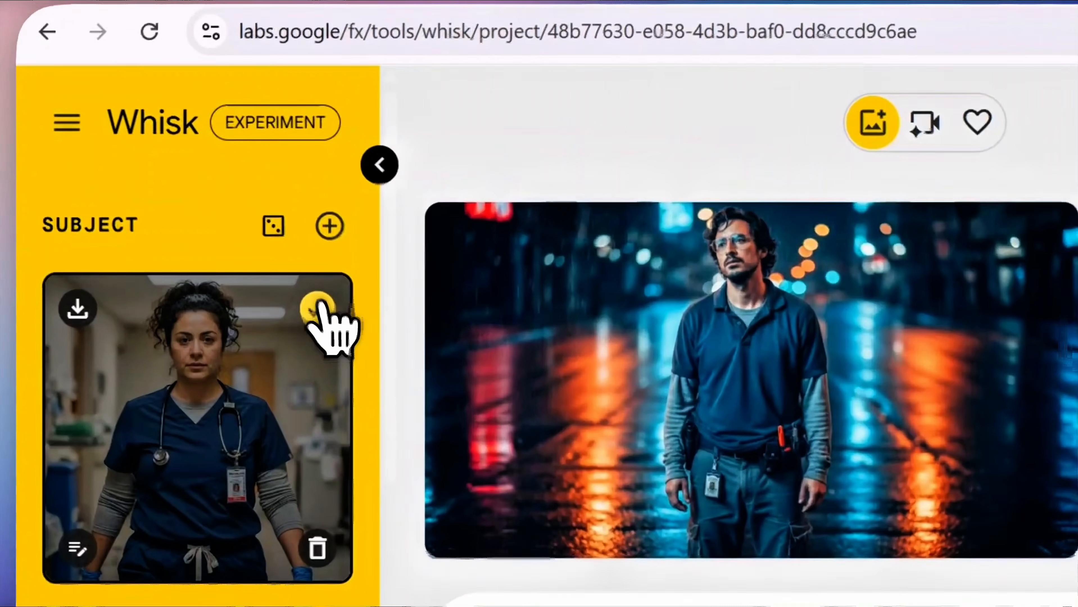
pyautogui.click(190, 218)
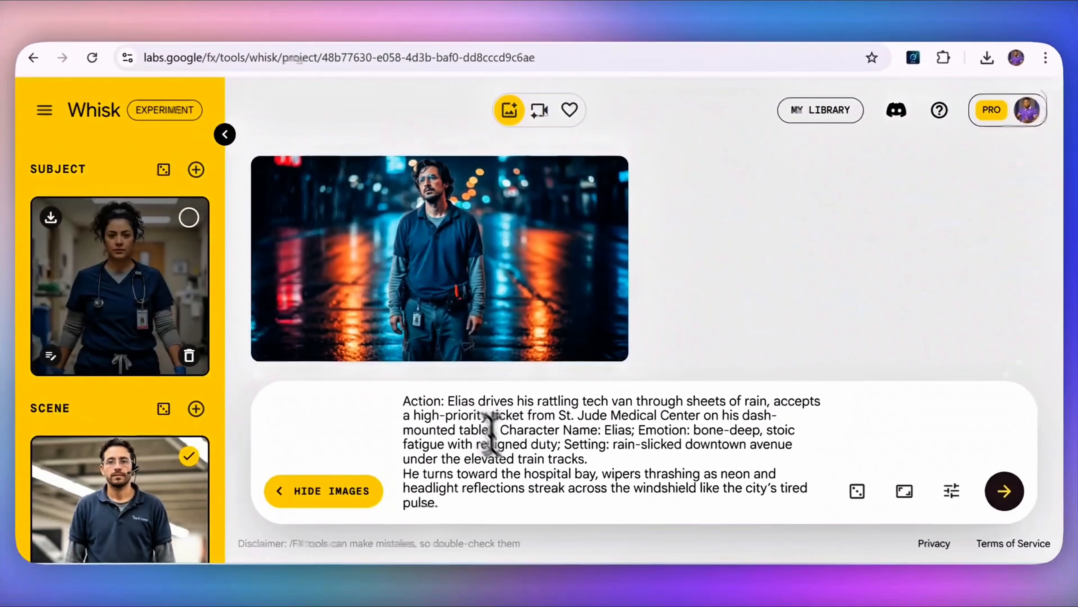
pyautogui.scroll(-3, 132, 465)
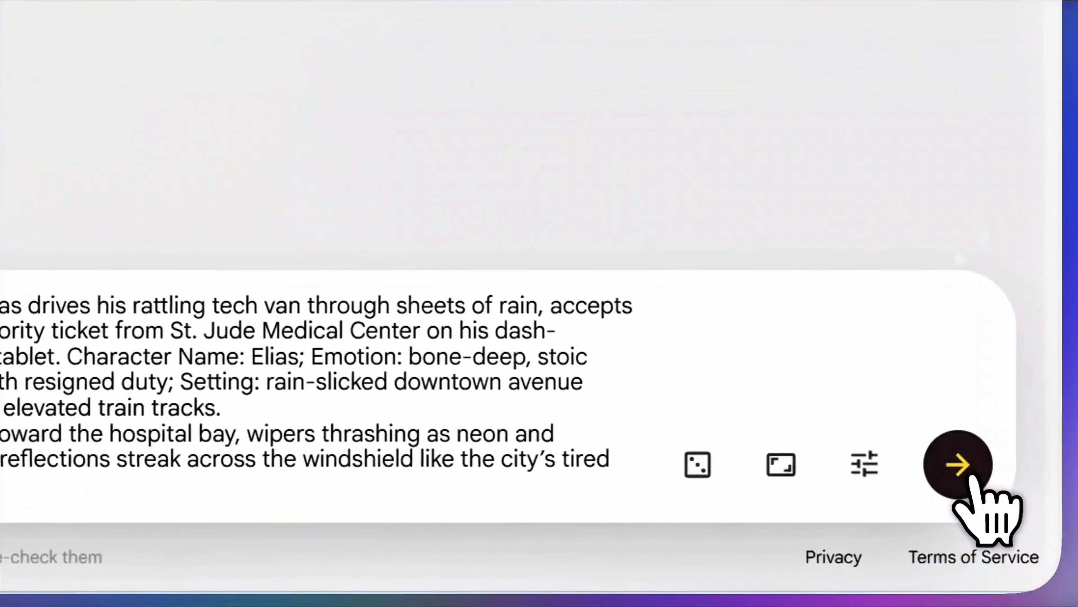
pyautogui.click(1003, 491)
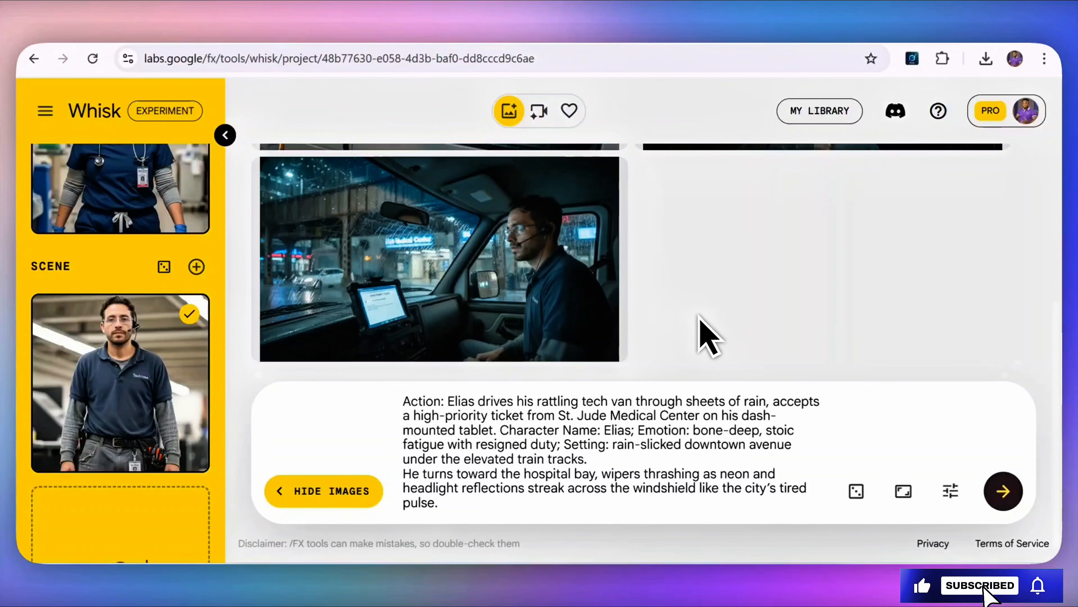
# Copy scene 2's full description from Arena and replace the Whisk prompt with it.
pyautogui.moveTo(621, 308)
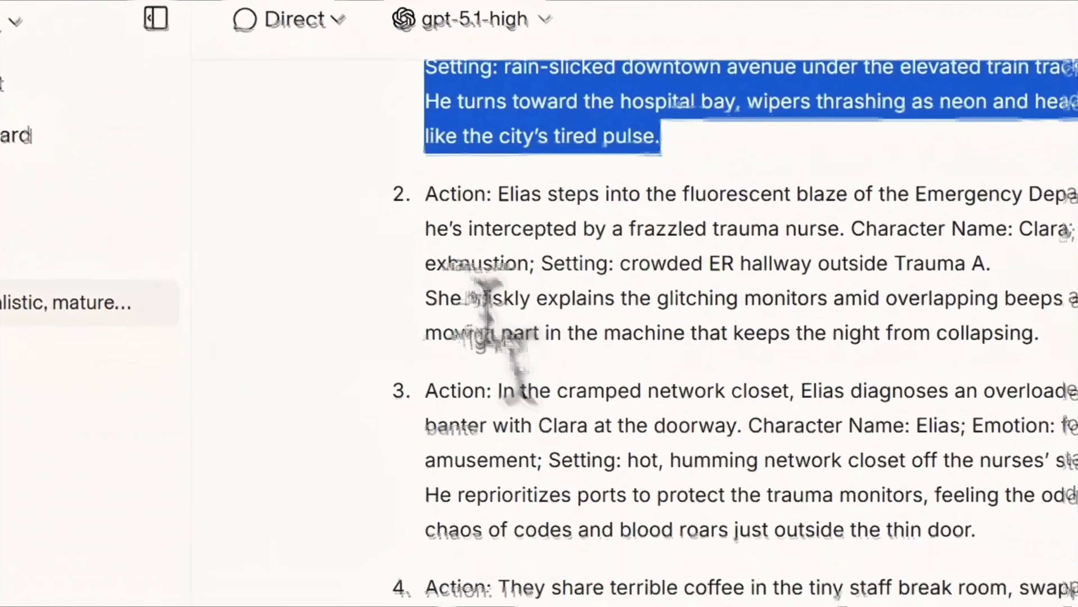
pyautogui.moveTo(493, 462); pyautogui.dragTo(643, 499)
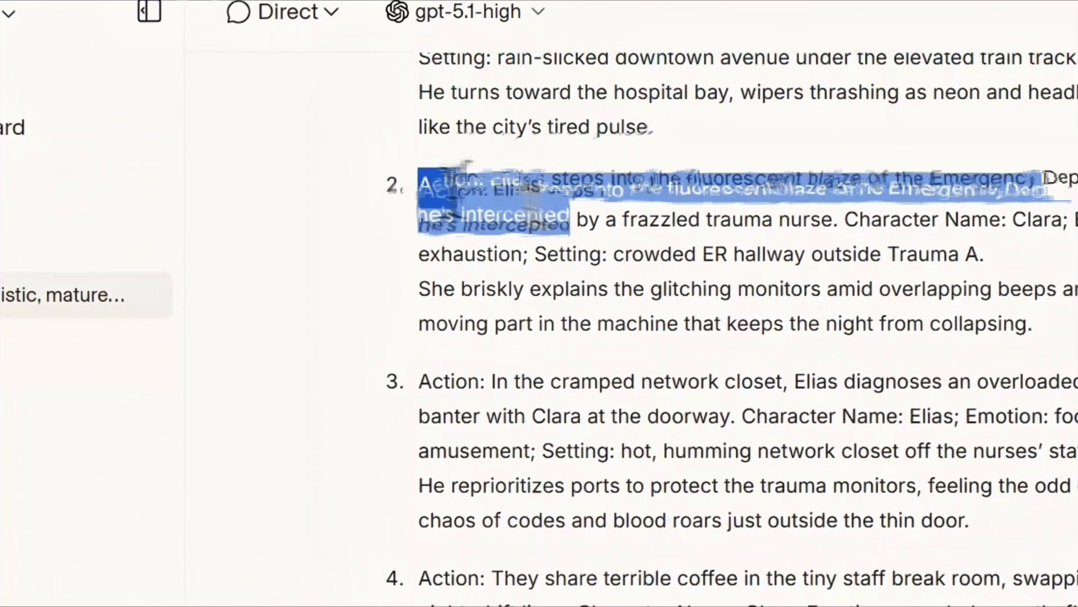
pyautogui.moveTo(569, 222); pyautogui.dragTo(577, 244)
pyautogui.rightClick(481, 272)
pyautogui.click(534, 313)
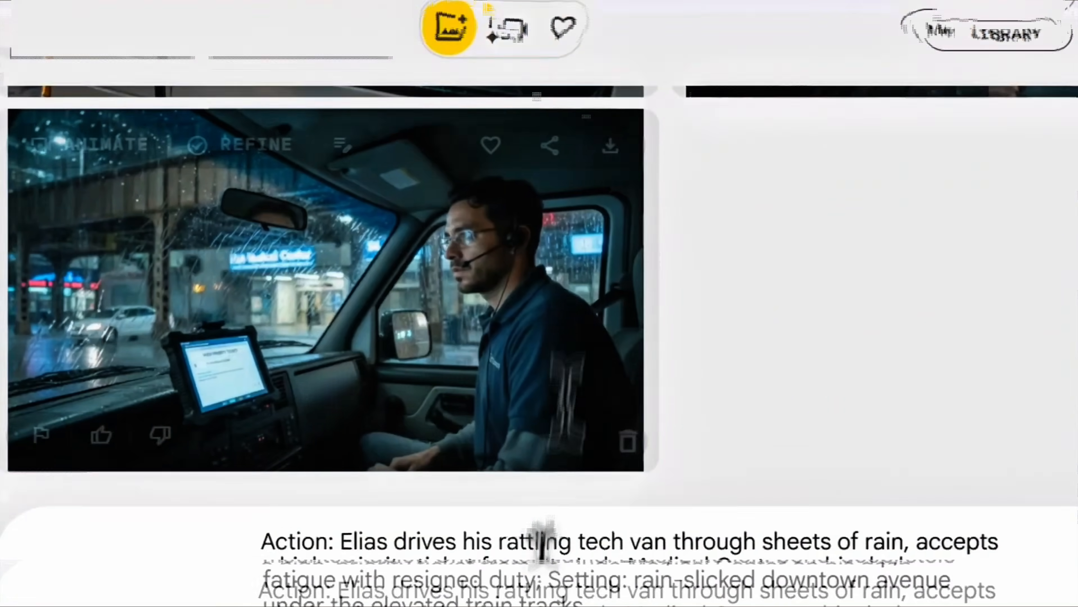
pyautogui.moveTo(567, 477); pyautogui.dragTo(405, 399)
pyautogui.rightClick(442, 399)
pyautogui.click(482, 132)
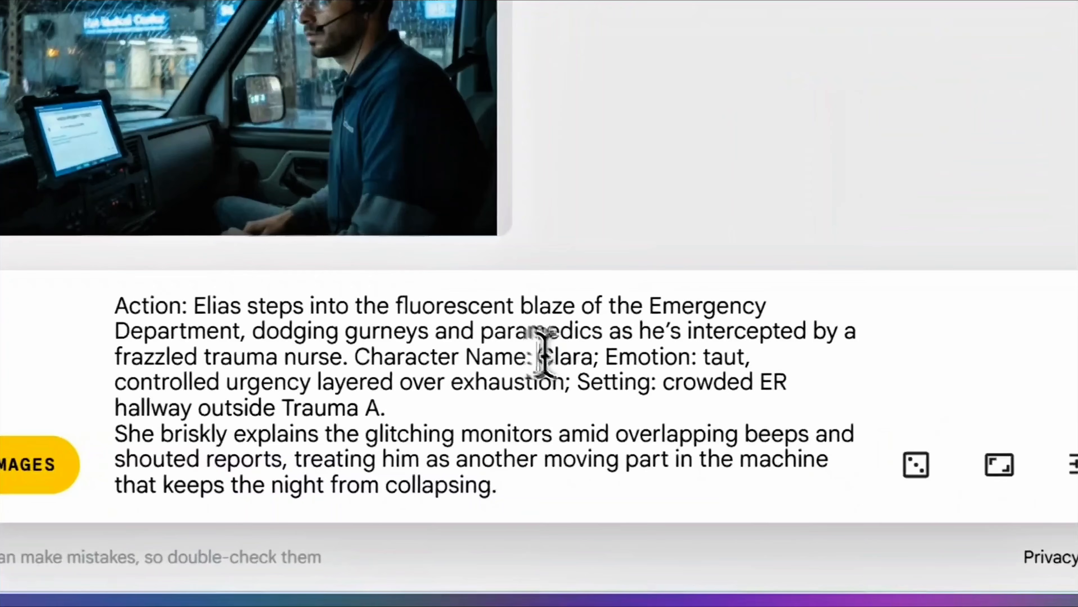
pyautogui.moveTo(643, 430); pyautogui.dragTo(661, 431)
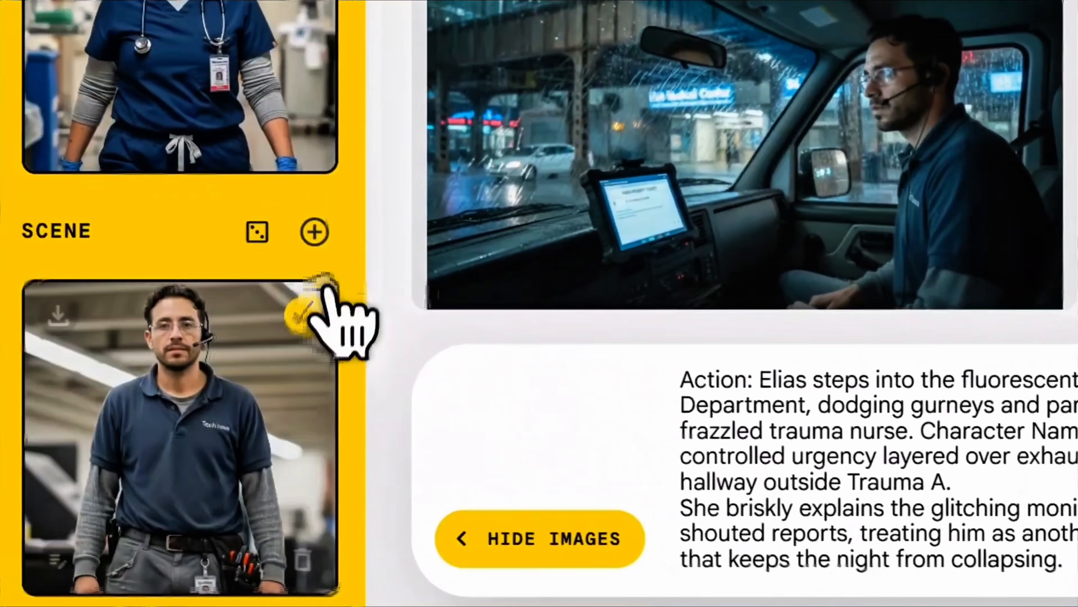
# Deselect the male Scene reference, select the female Subject reference, and generate scene 2's images.
pyautogui.click(312, 309)
pyautogui.scroll(2, 208, 332)
pyautogui.click(325, 173)
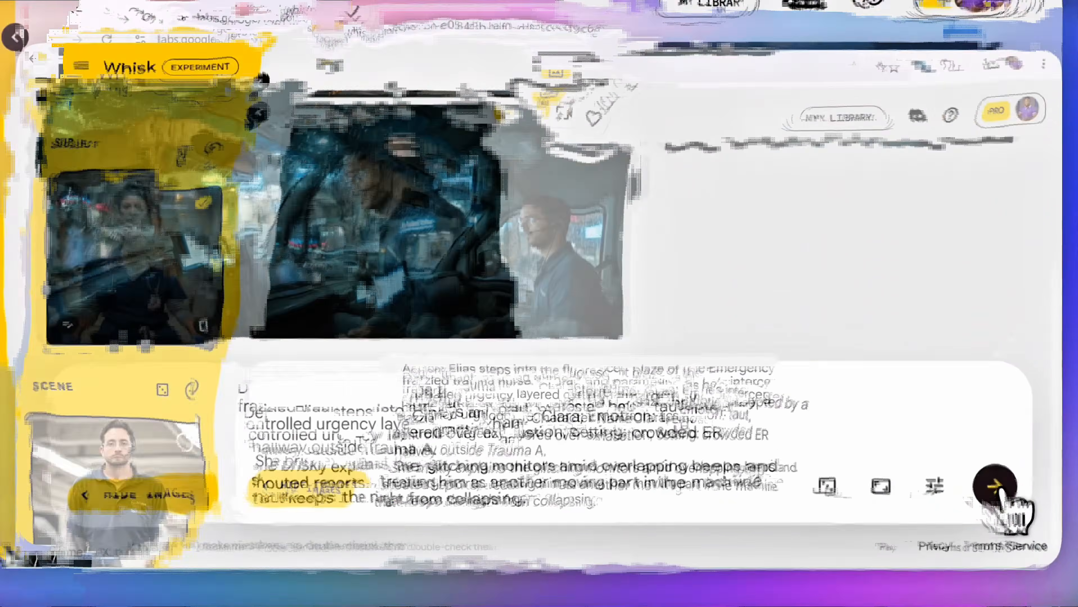
pyautogui.click(1003, 490)
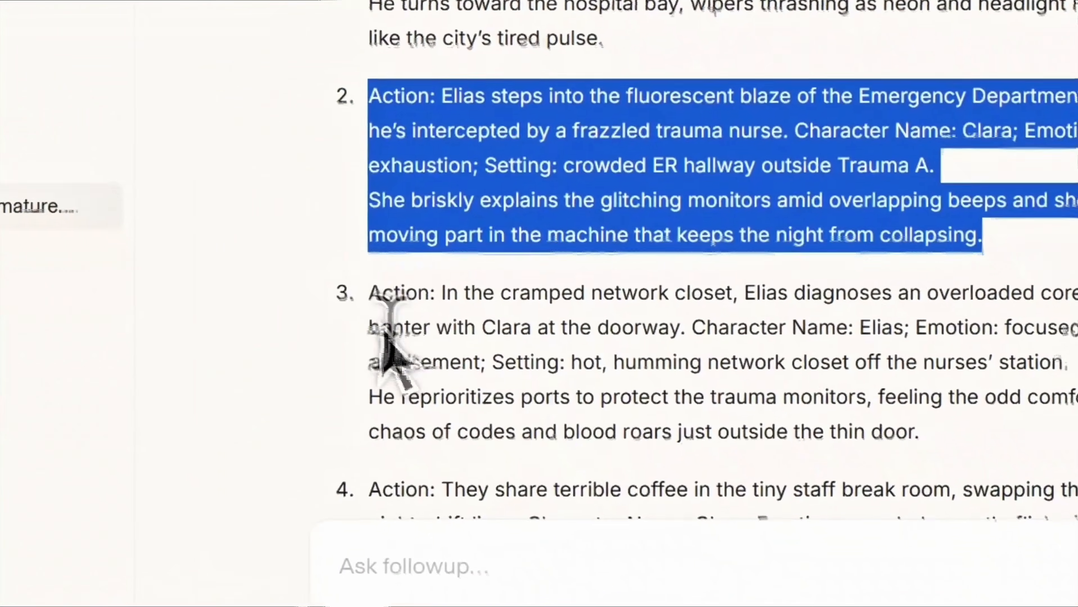
# Copy scene 3's full description from Arena and replace the Whisk prompt with it.
pyautogui.moveTo(360, 205); pyautogui.dragTo(846, 294)
pyautogui.rightClick(846, 294)
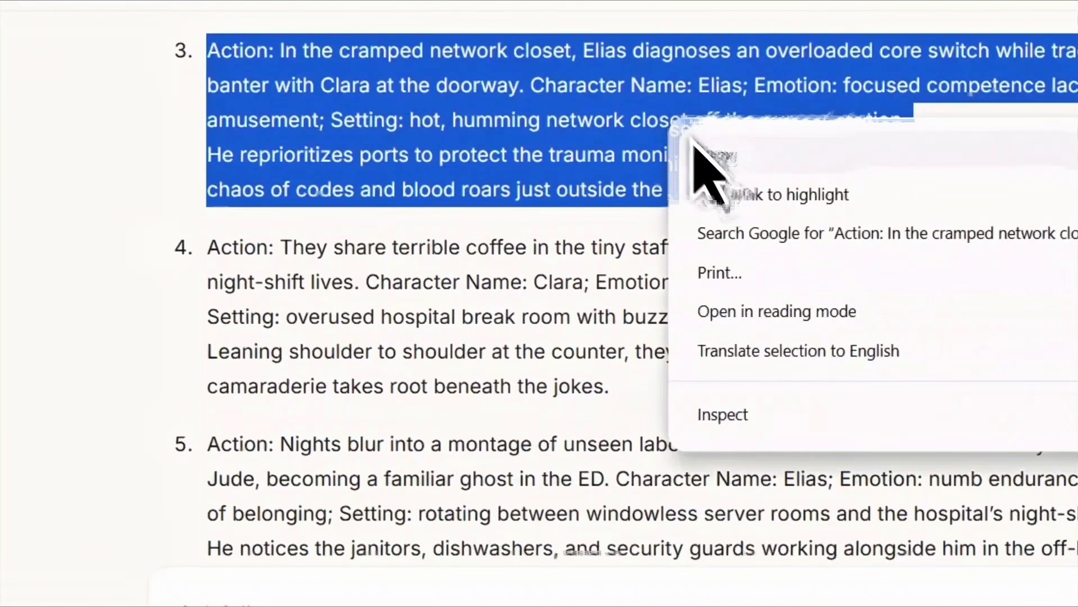
pyautogui.click(694, 143)
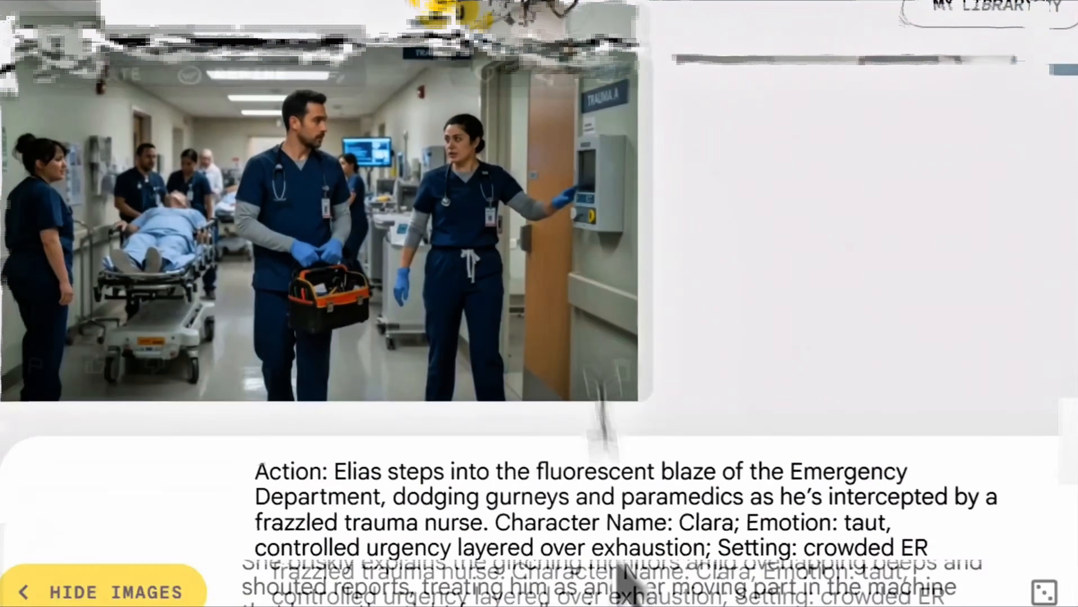
pyautogui.hotkey('ctrl', 'a')
pyautogui.rightClick(361, 306)
pyautogui.click(409, 99)
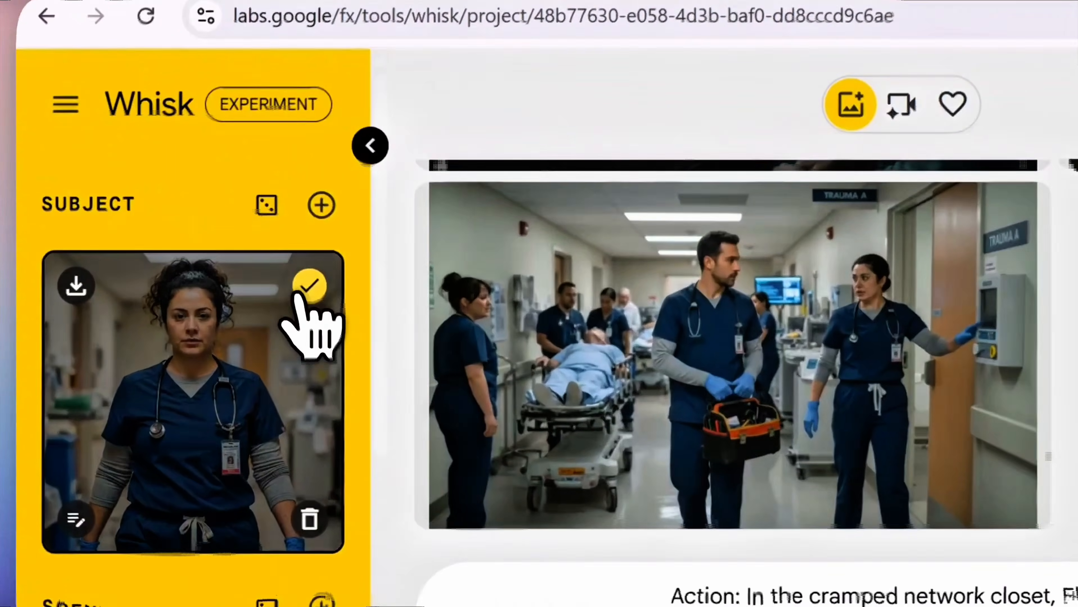
# Deselect the female Subject reference and generate scene 3's images.
pyautogui.click(185, 214)
pyautogui.scroll(-2, 188, 298)
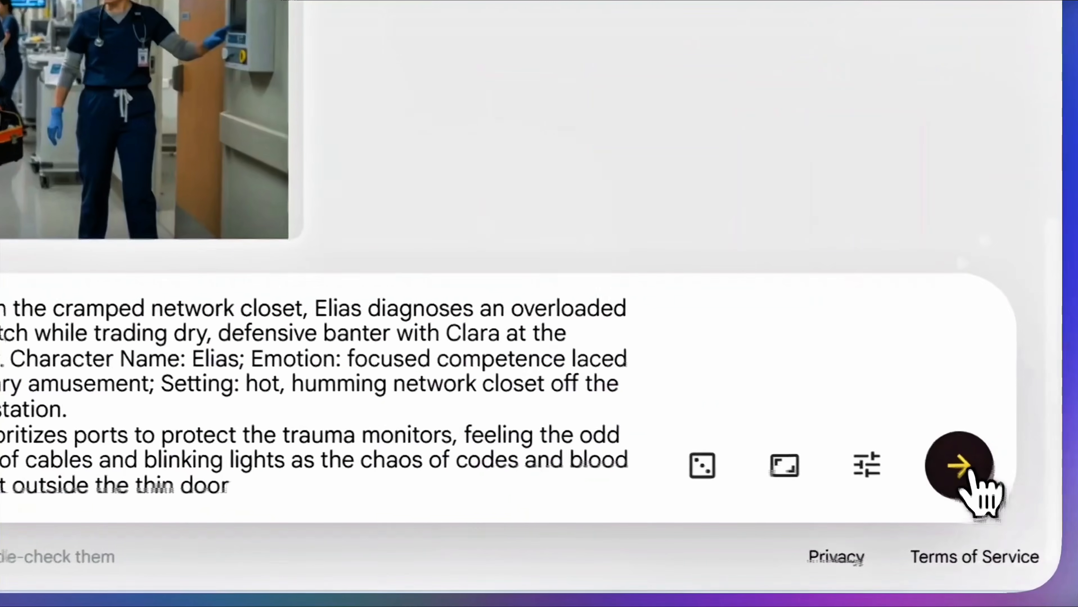
pyautogui.click(1016, 492)
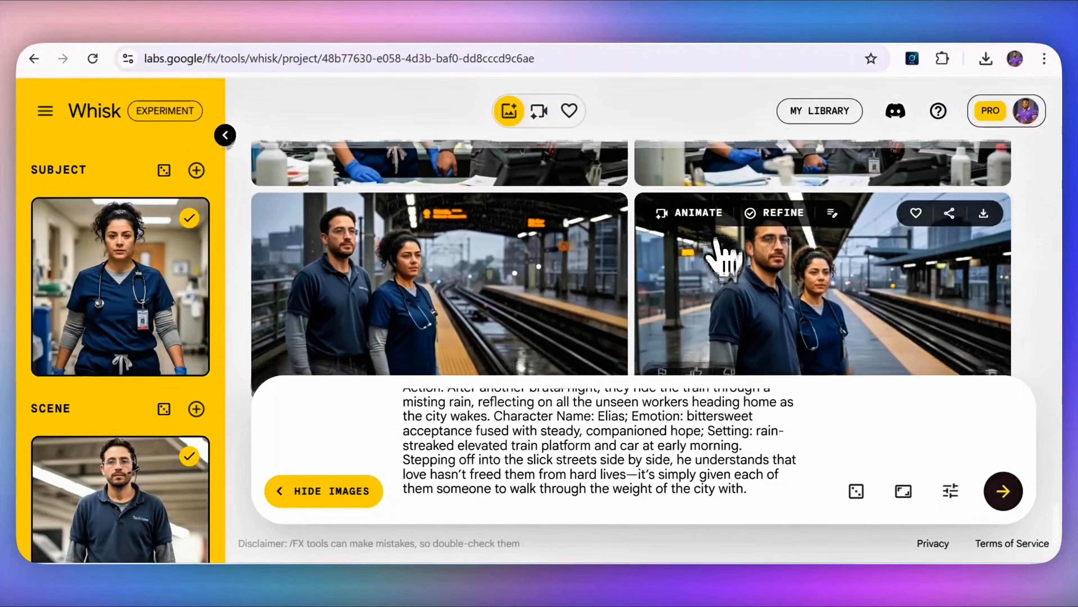
# Review the generated images of all the scenes for character consistency.
pyautogui.scroll(20, 719, 239)
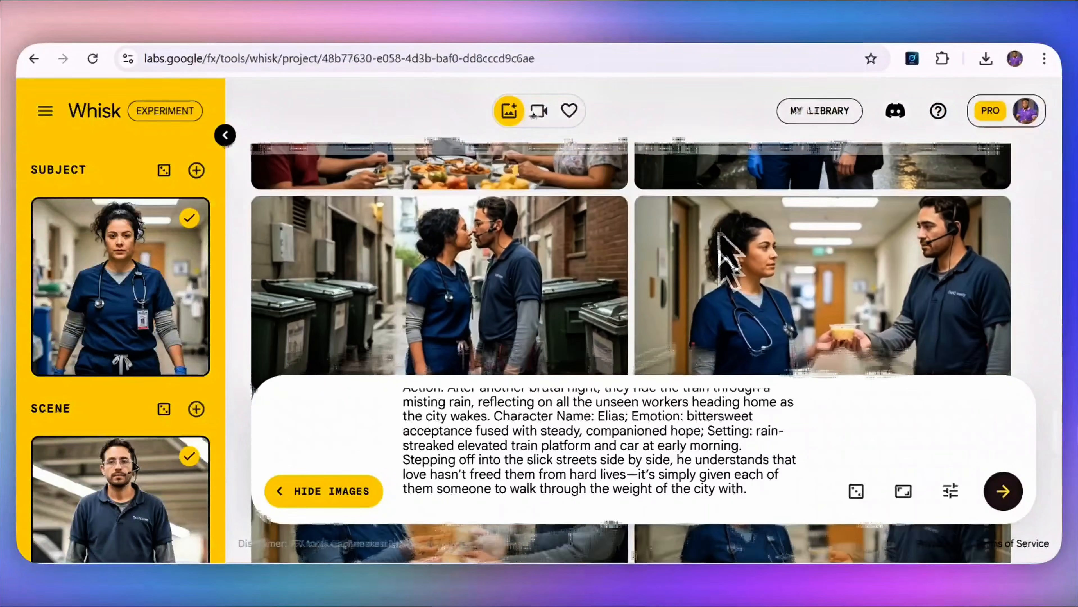
pyautogui.scroll(15, 723, 251)
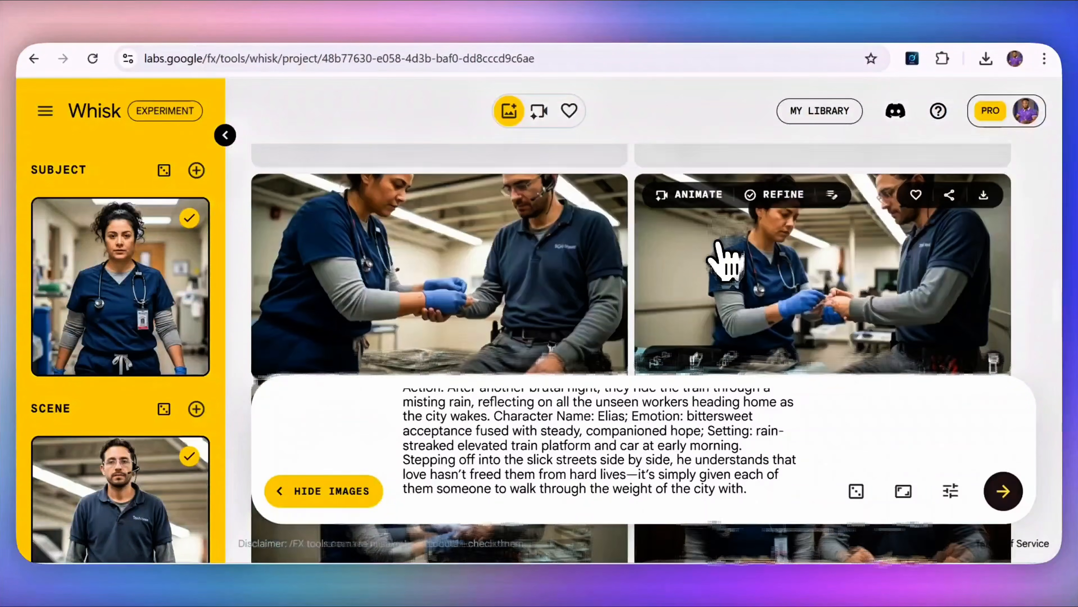
pyautogui.scroll(15, 724, 262)
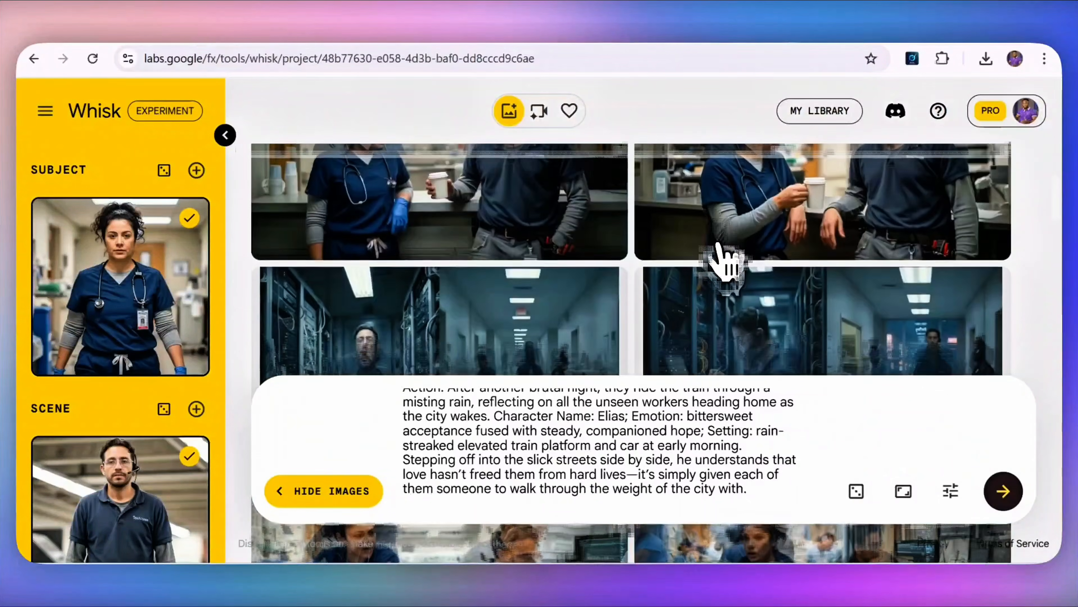
pyautogui.scroll(4, 725, 261)
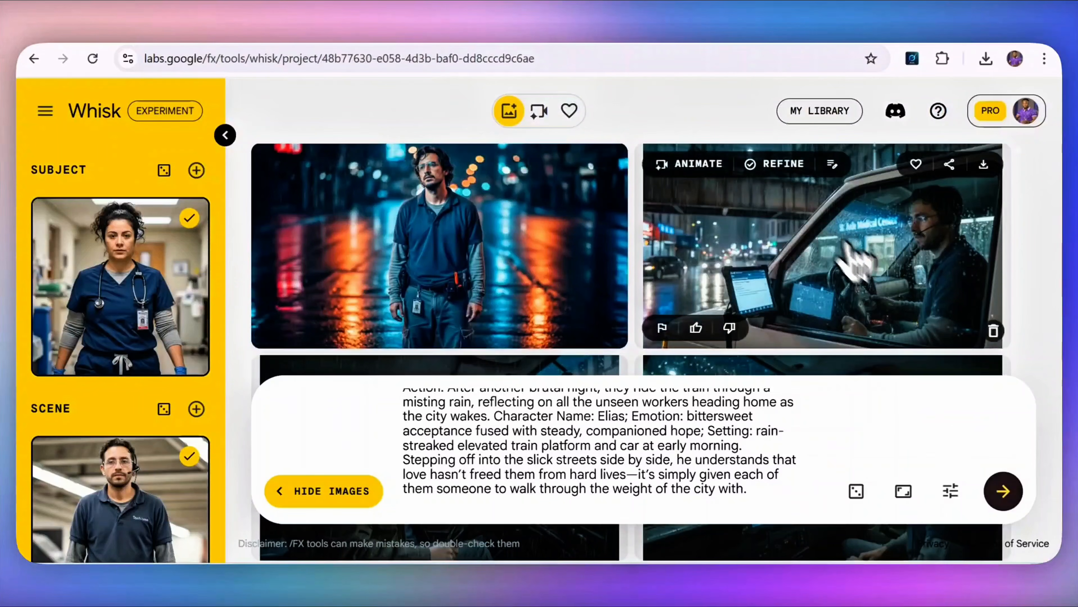
pyautogui.scroll(-10, 871, 272)
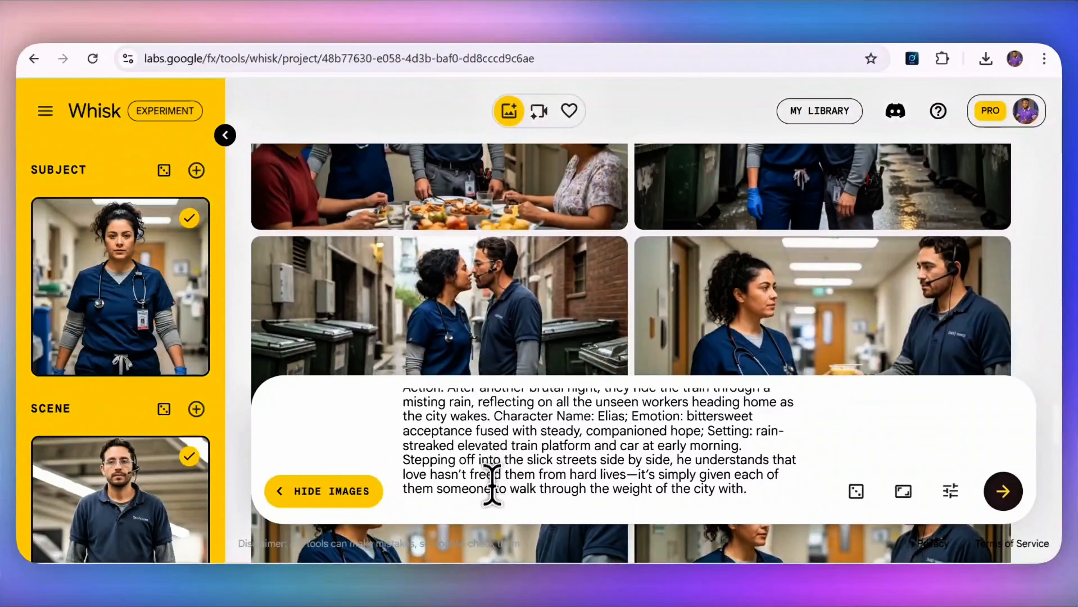
pyautogui.scroll(15, 601, 289)
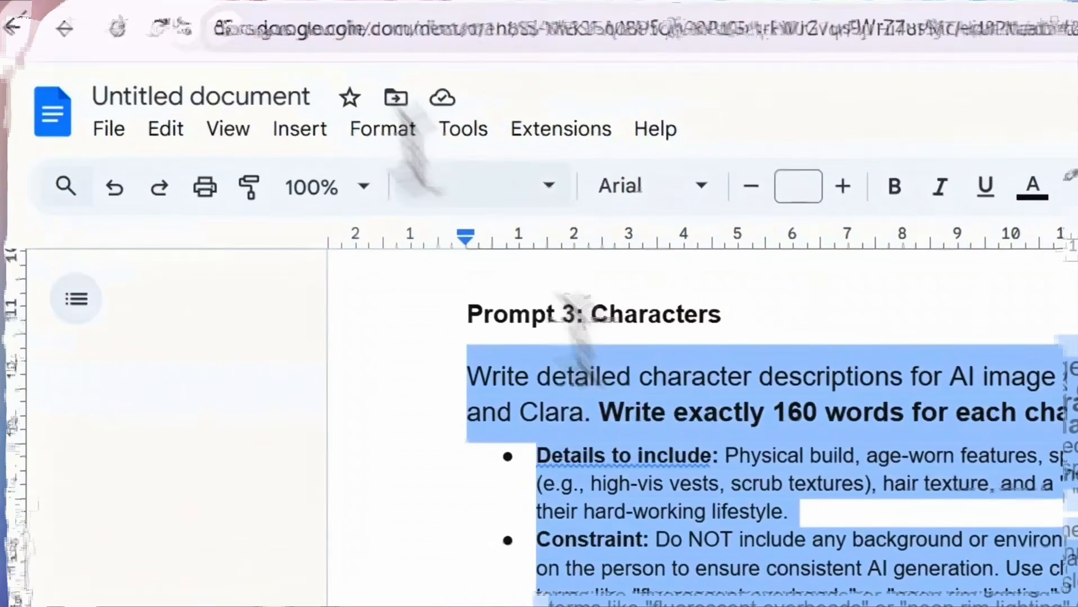
# Switch to the Google Docs document and copy the full text under Prompt 4: Cinematic Motion & Energy.
pyautogui.scroll(-5, 421, 181)
pyautogui.moveTo(317, 254); pyautogui.dragTo(775, 385)
pyautogui.hotkey('ctrl', 'c')
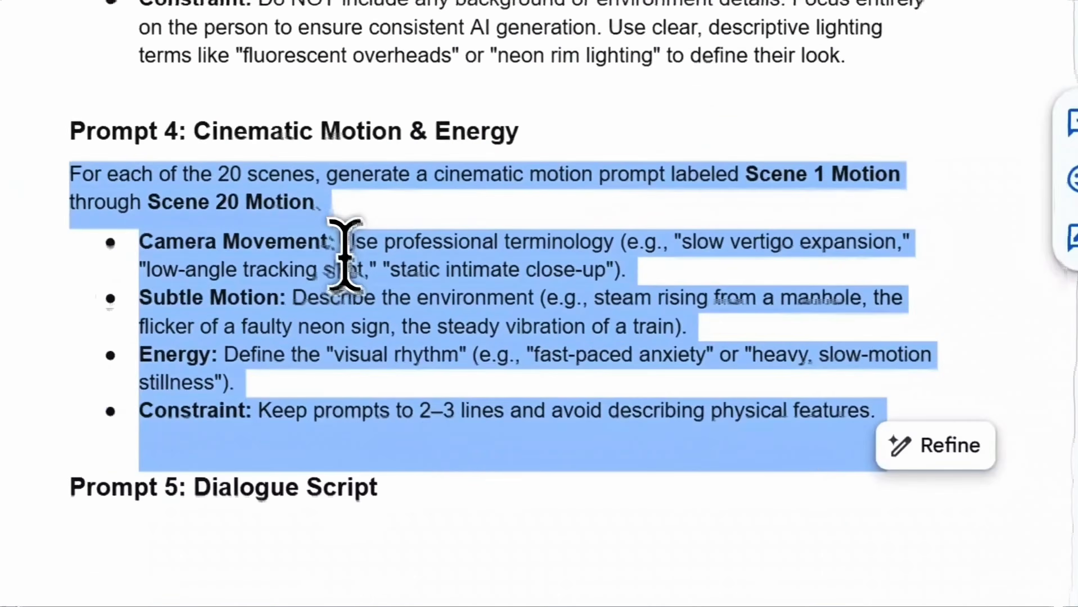
pyautogui.rightClick(344, 255)
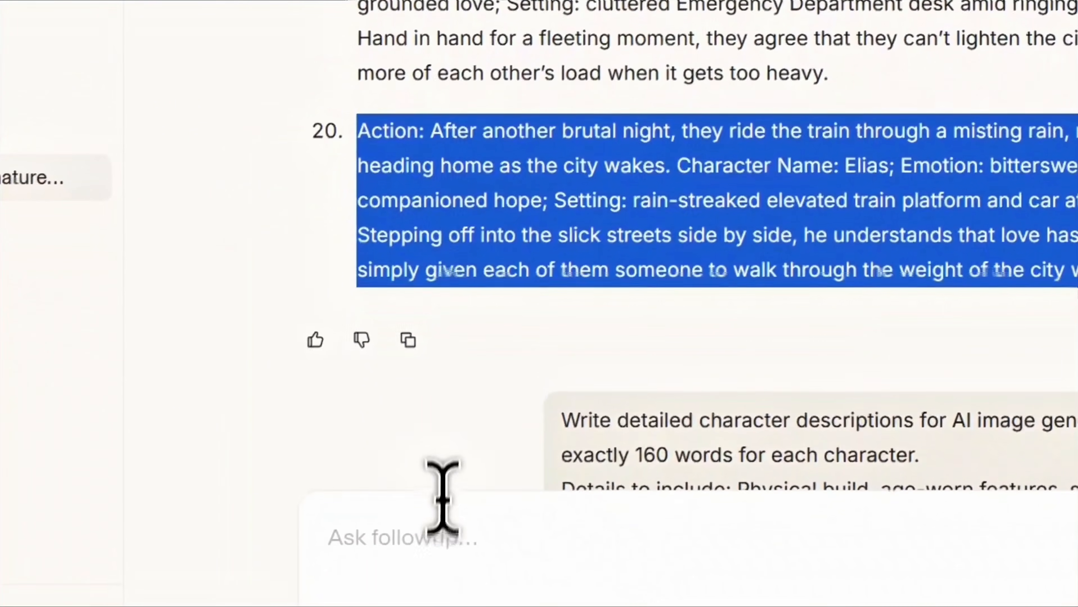
# Submit the copied cinematic motion prompt as a follow-up in the Arena chat.
pyautogui.click(437, 525)
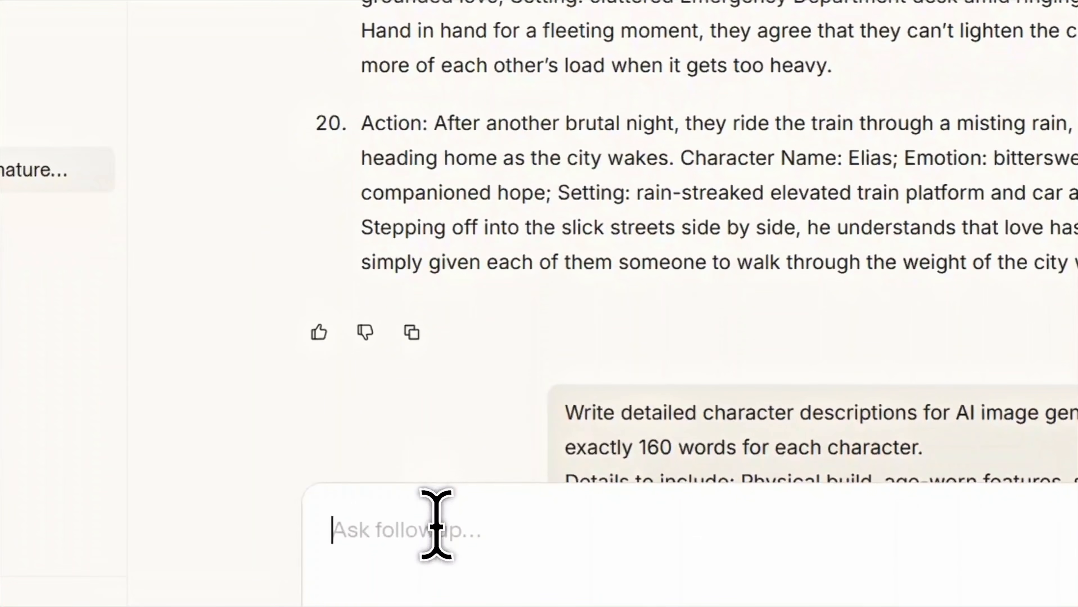
pyautogui.hotkey('ctrl', 'v')
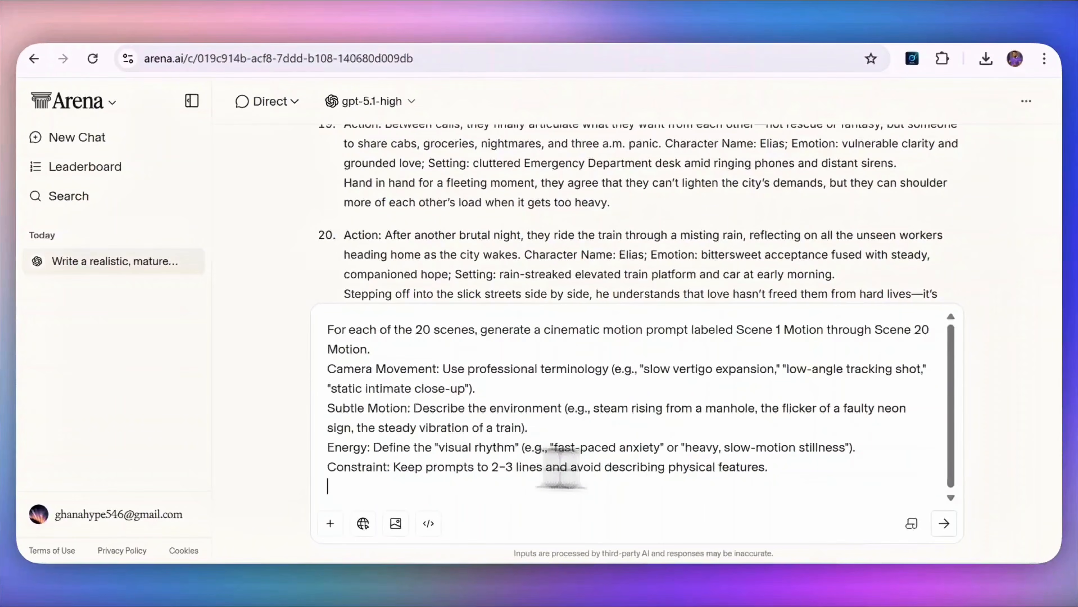
pyautogui.click(937, 523)
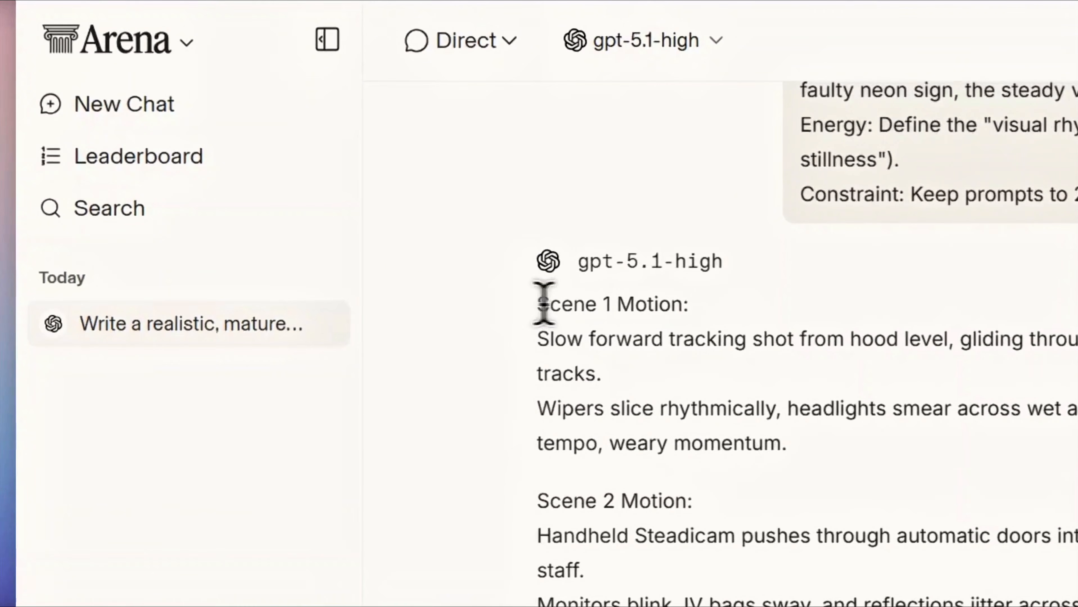
pyautogui.moveTo(313, 251); pyautogui.dragTo(389, 255)
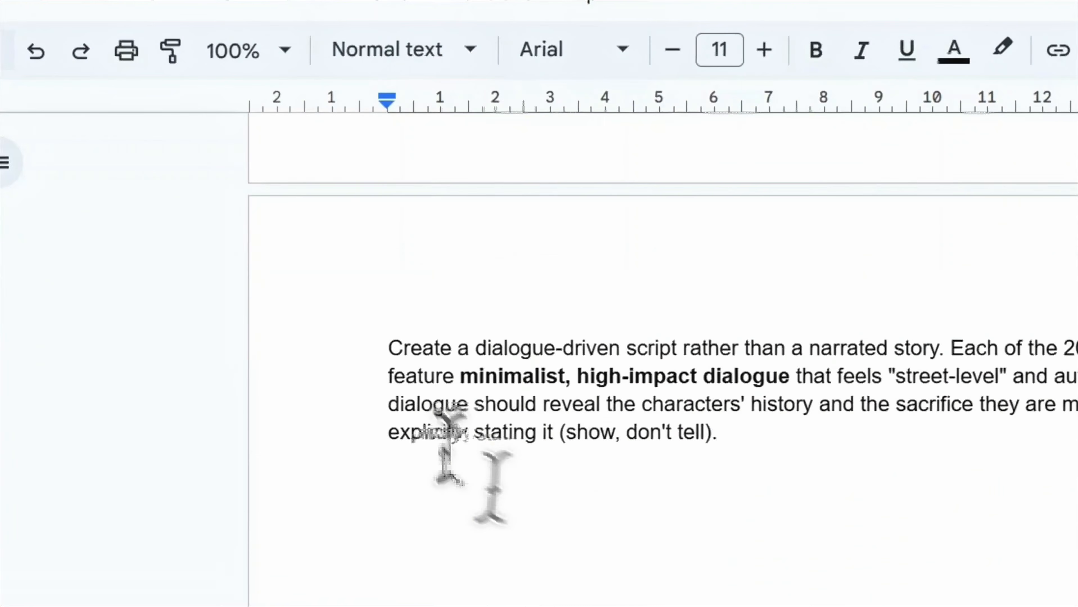
# Copy the dialogue-driven script prompt from the Google Docs document and submit it as a follow-up in the Arena chat.
pyautogui.moveTo(387, 347); pyautogui.dragTo(718, 430)
pyautogui.rightClick(717, 429)
pyautogui.click(691, 121)
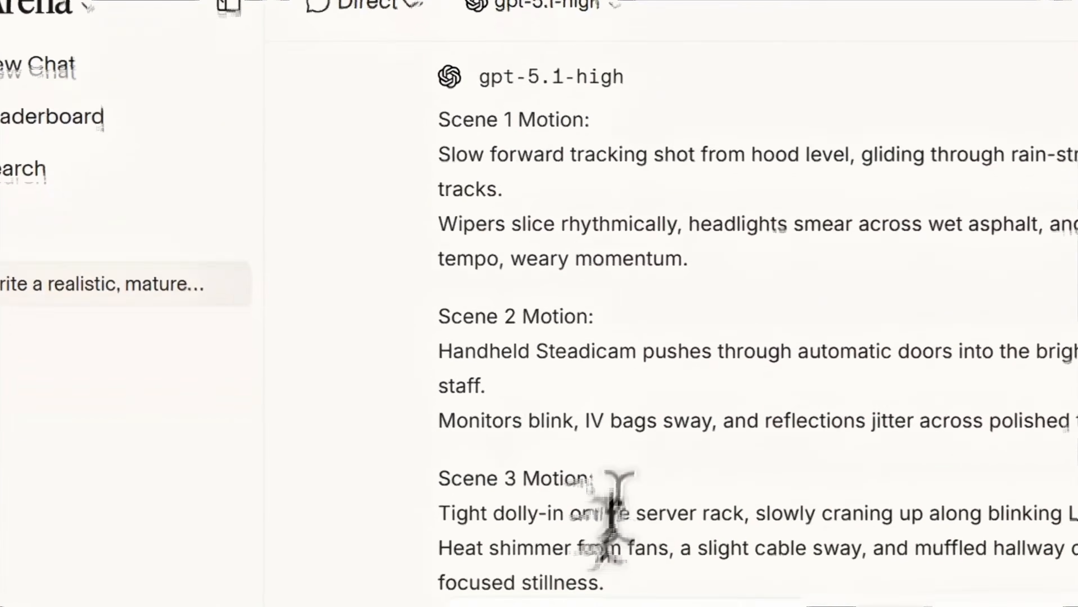
pyautogui.click(557, 468)
pyautogui.hotkey('ctrl', 'v')
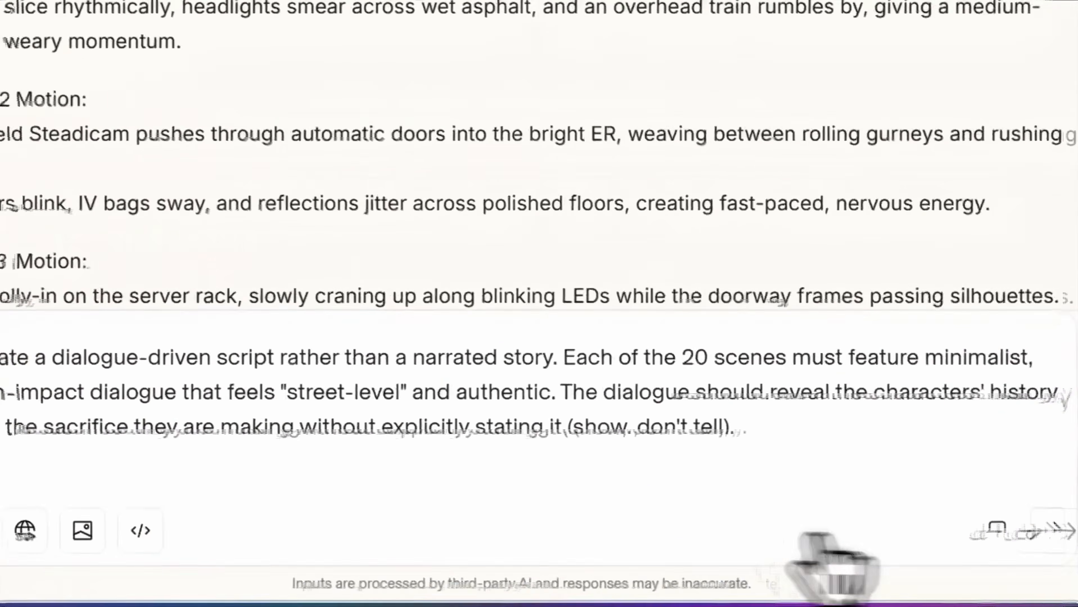
pyautogui.click(880, 521)
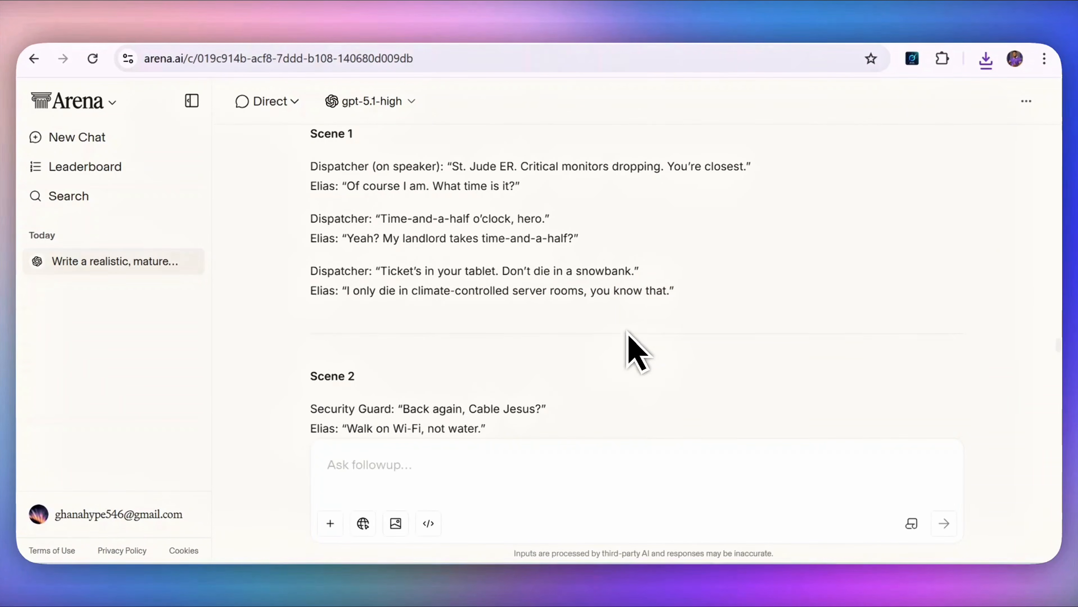
# Review the generated scene dialogues and the shortened version requested for Grok AI in the Arena chat.
pyautogui.scroll(2, 414, 241)
pyautogui.scroll(-20, 457, 332)
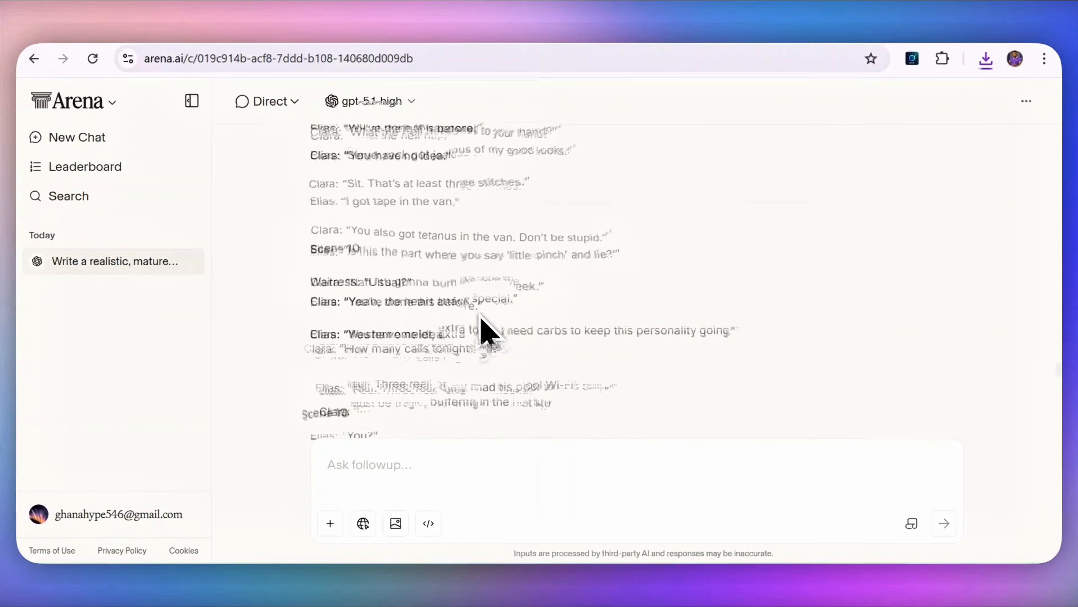
pyautogui.scroll(-10, 480, 316)
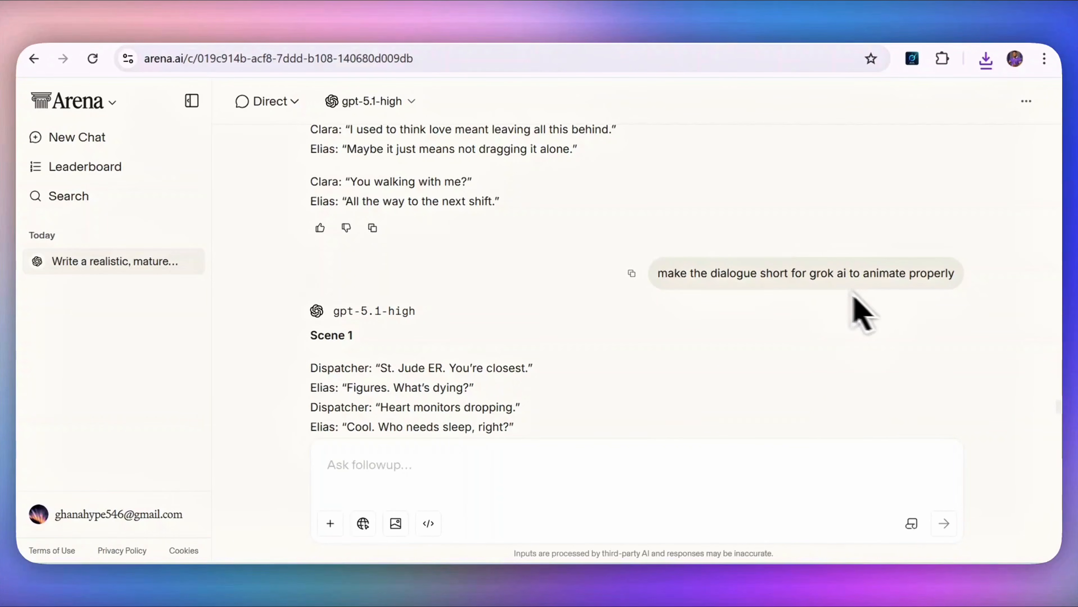
pyautogui.scroll(-3, 638, 325)
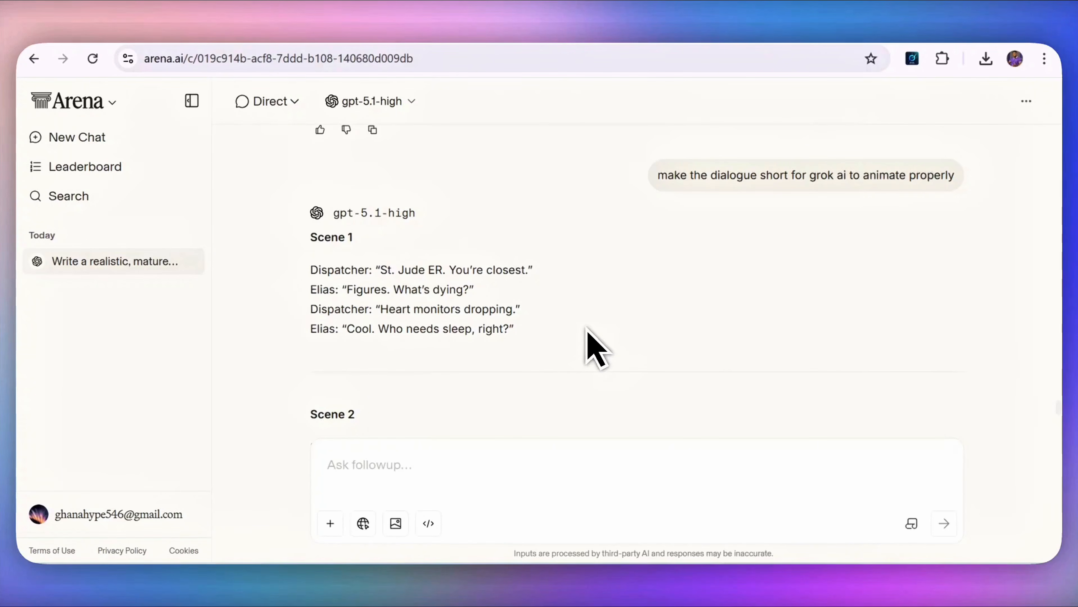
pyautogui.moveTo(334, 215); pyautogui.dragTo(381, 217)
pyautogui.click(478, 237)
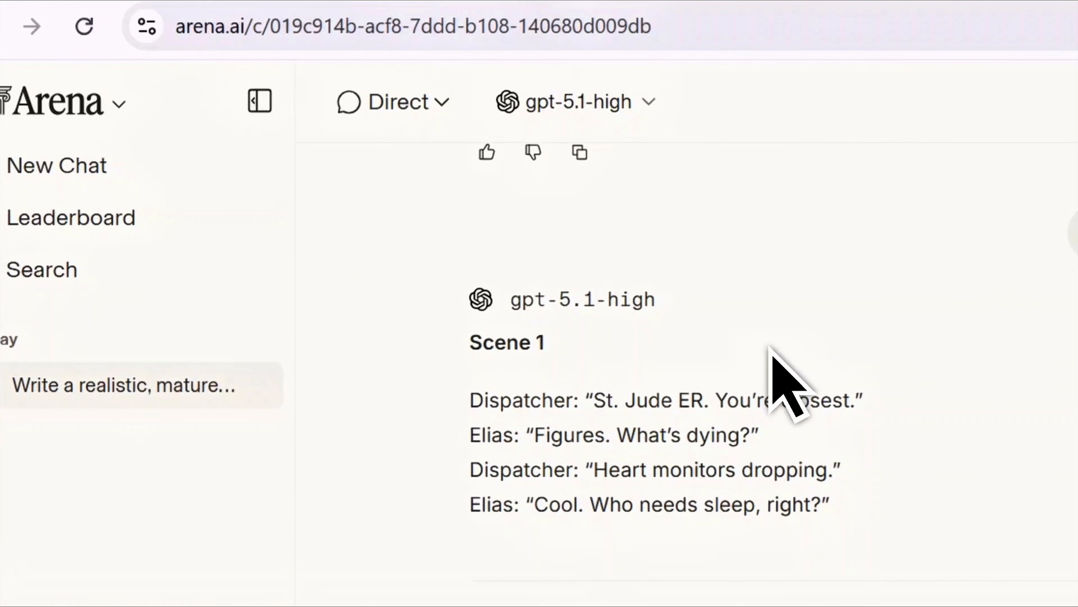
pyautogui.scroll(-1, 772, 343)
pyautogui.scroll(1, 901, 151)
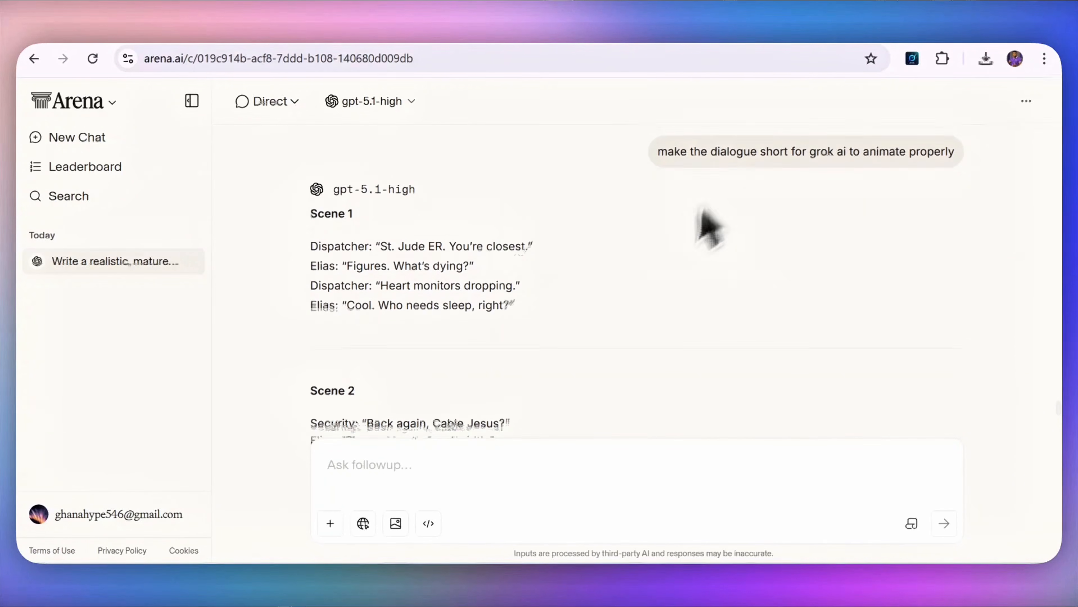
pyautogui.scroll(-5, 351, 228)
pyautogui.scroll(-5, 419, 336)
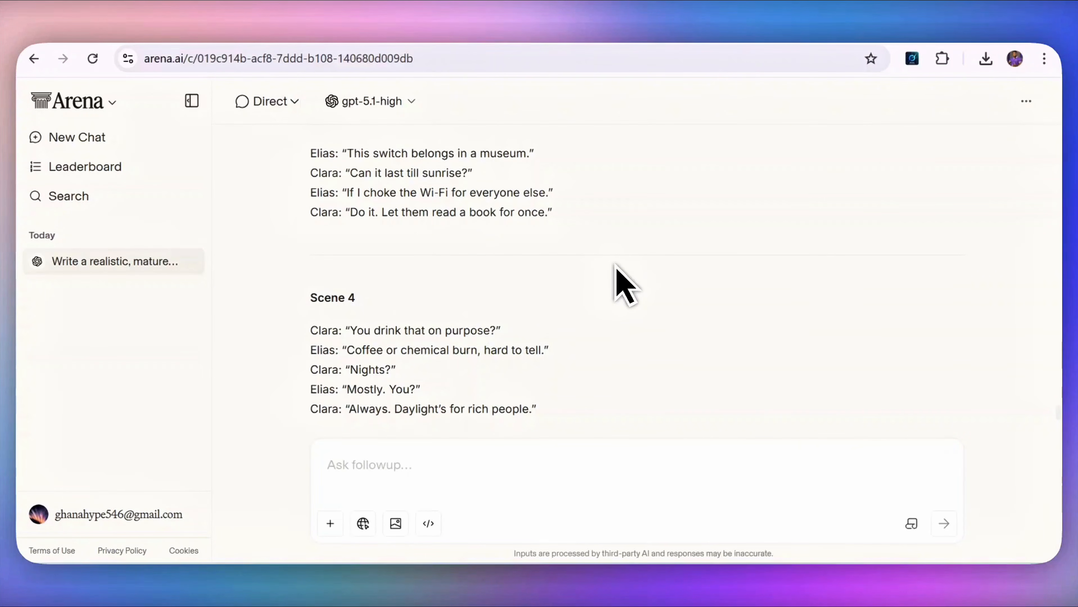
# Switch to Grok and turn off Enable Automatic Video Generation in the Behavior settings.
pyautogui.click(33, 541)
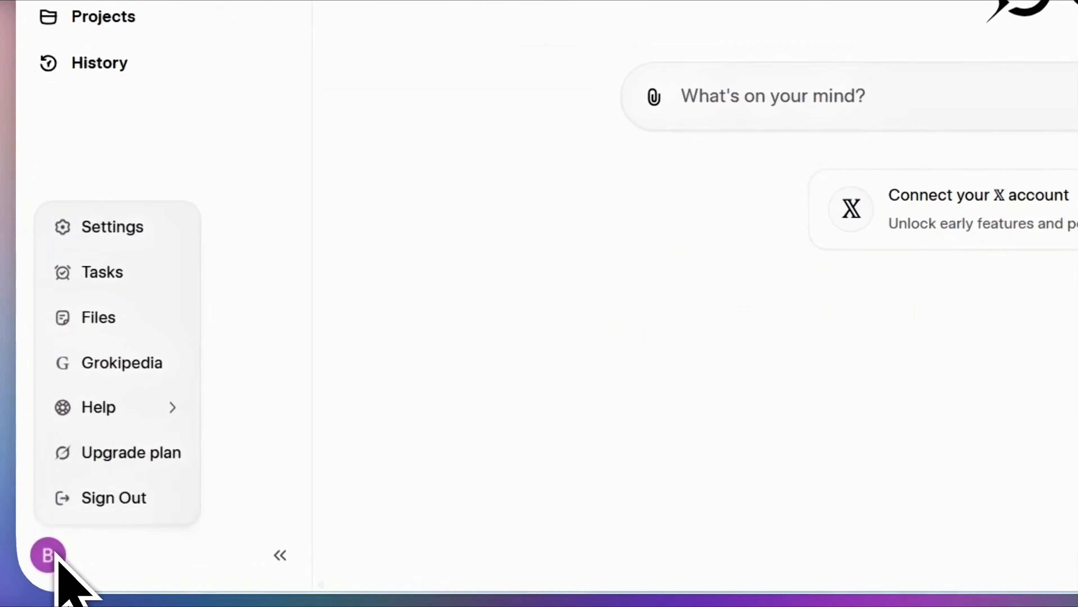
pyautogui.click(109, 230)
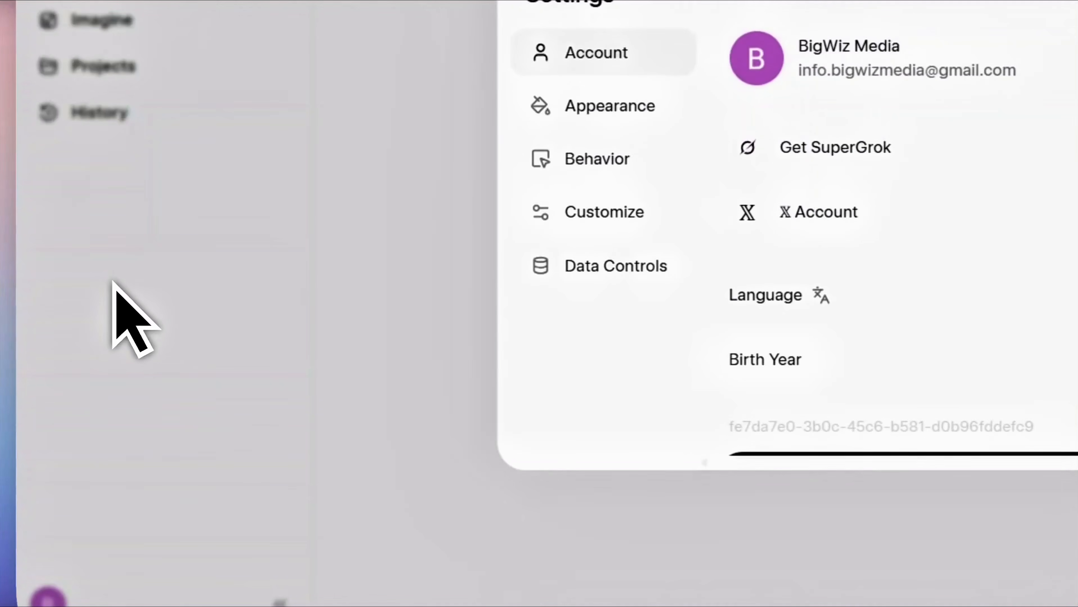
pyautogui.click(597, 169)
pyautogui.scroll(-2, 875, 267)
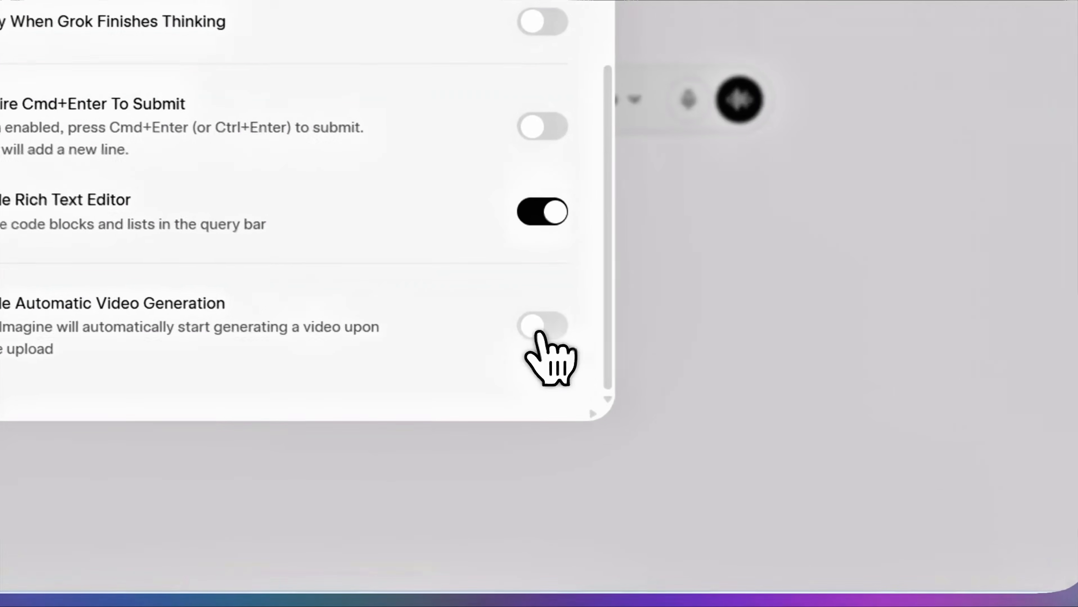
pyautogui.click(747, 415)
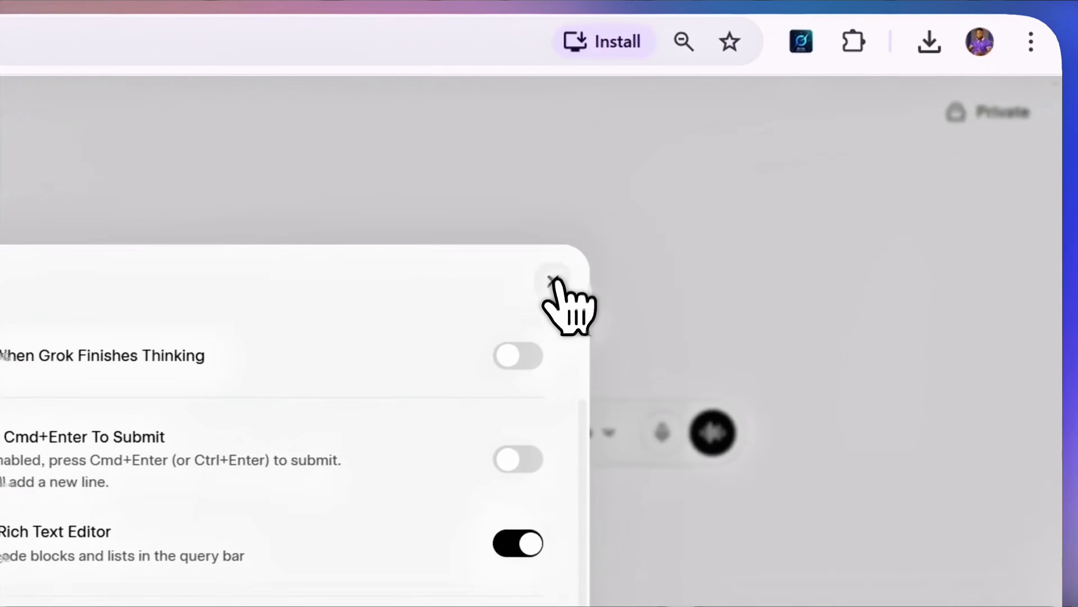
pyautogui.click(769, 196)
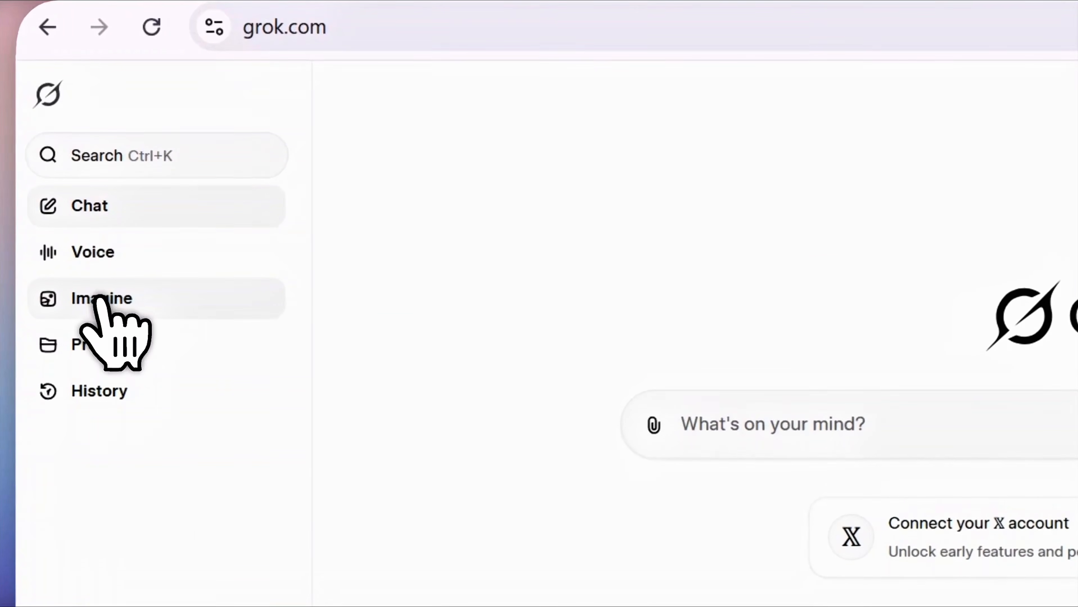
# Open Grok's Imagine page and check the Video mode's duration, resolution and aspect ratio options.
pyautogui.click(102, 300)
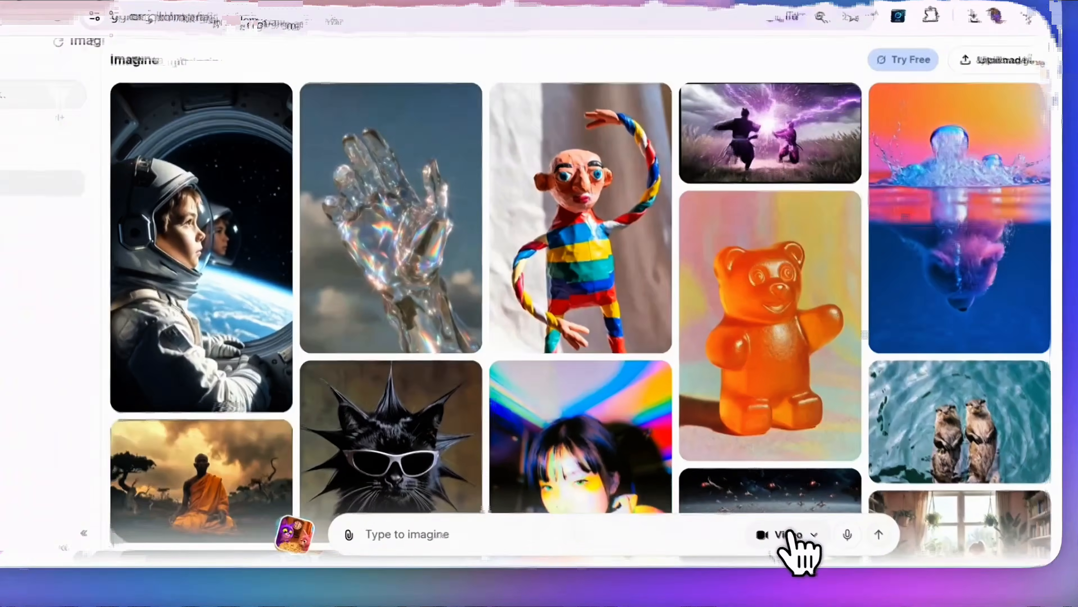
pyautogui.click(812, 534)
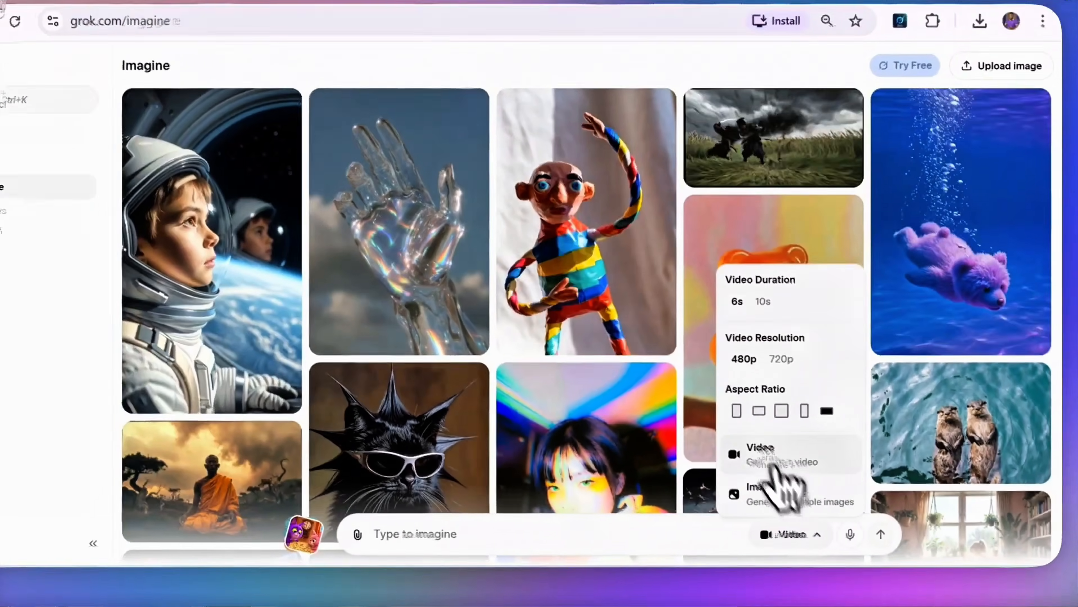
pyautogui.click(566, 408)
# Upload scene 1's image of the man driving the van from the Downloads folder to Imagine.
pyautogui.click(332, 544)
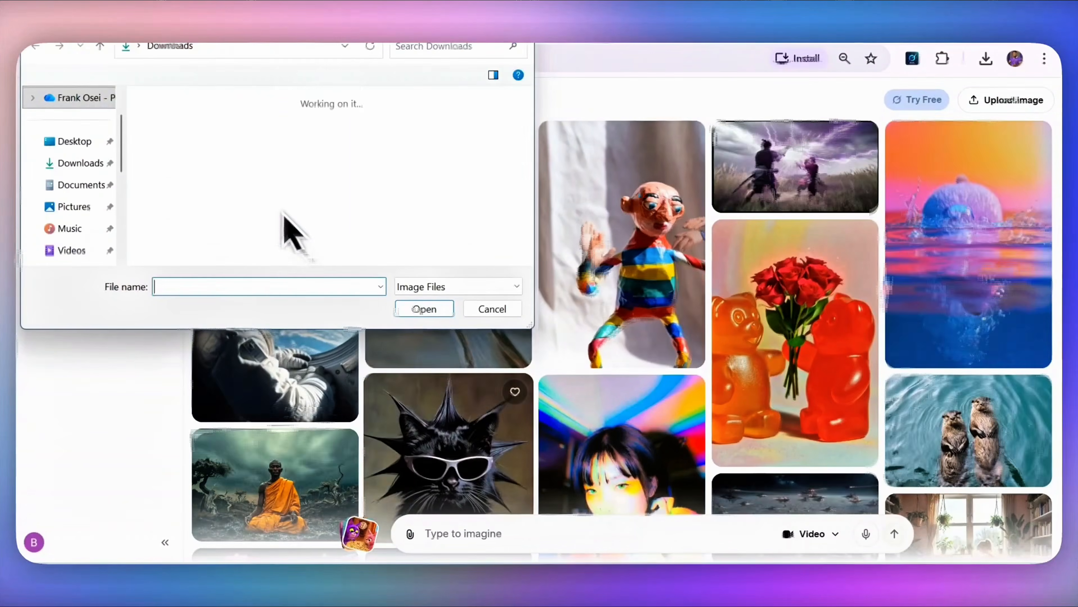
pyautogui.scroll(-1, 347, 190)
pyautogui.click(480, 179)
pyautogui.click(430, 309)
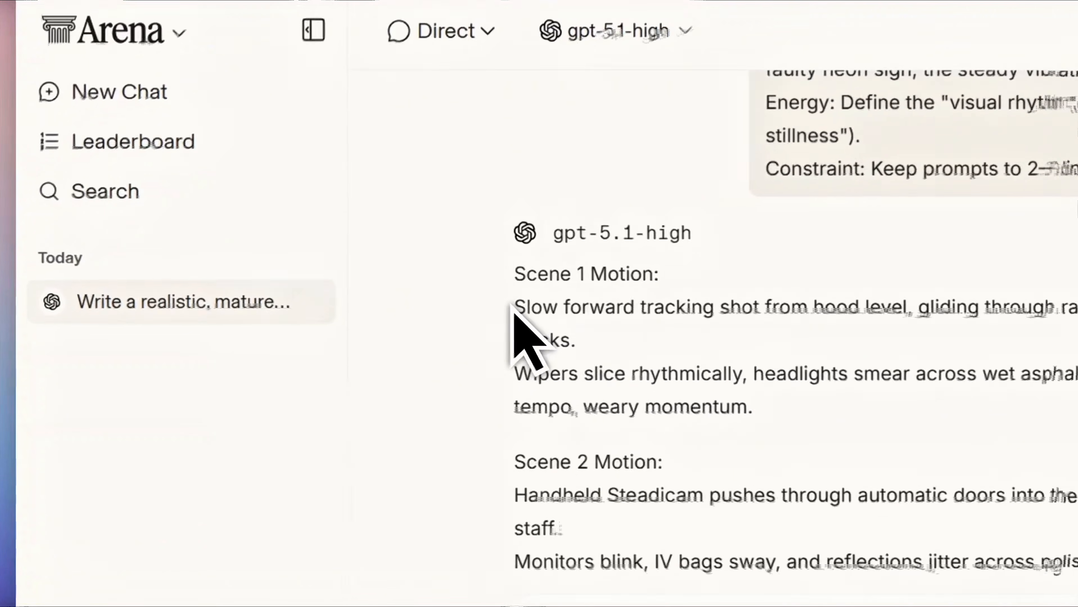
# Switch to the Arena chat and copy the text under Scene 1 Motion.
pyautogui.moveTo(310, 265); pyautogui.dragTo(452, 325)
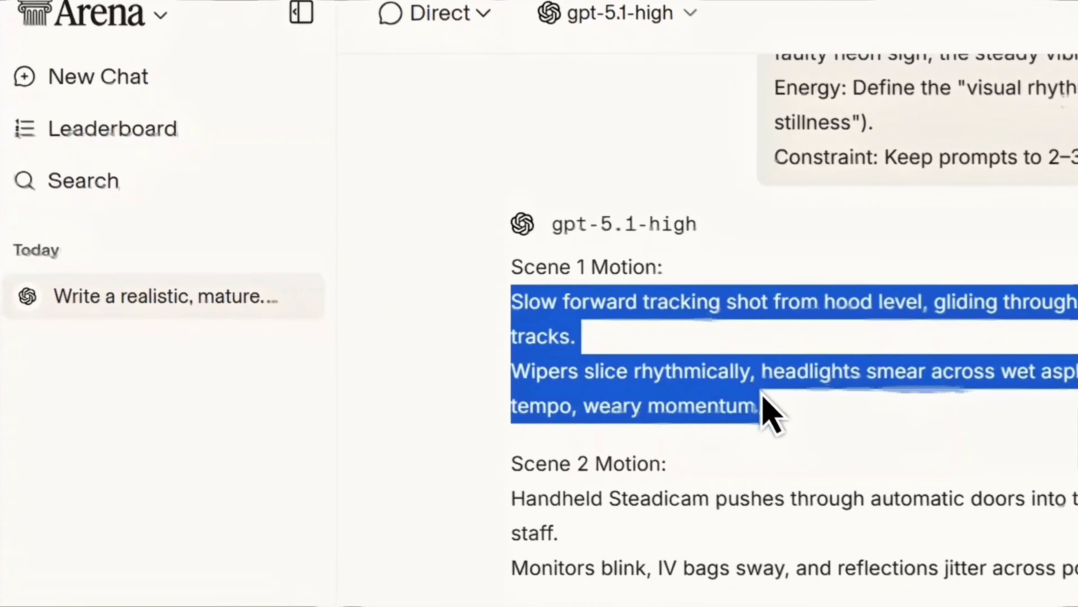
pyautogui.rightClick(378, 265)
pyautogui.click(661, 329)
# Copy the four lines of scene 1's shortened dialogue from the Arena chat.
pyautogui.scroll(-20, 675, 331)
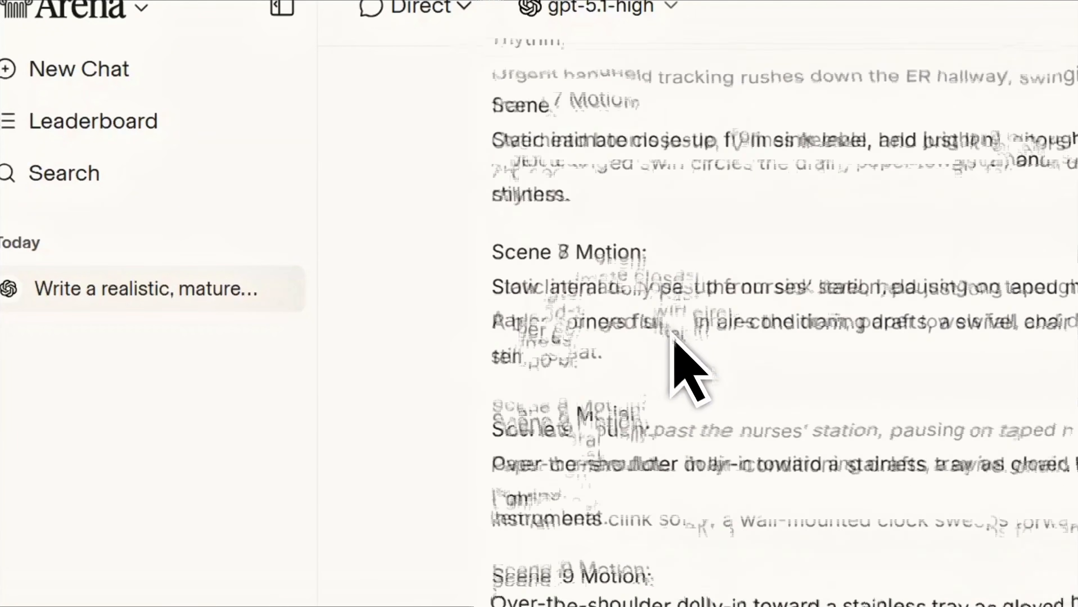
pyautogui.scroll(20, 420, 290)
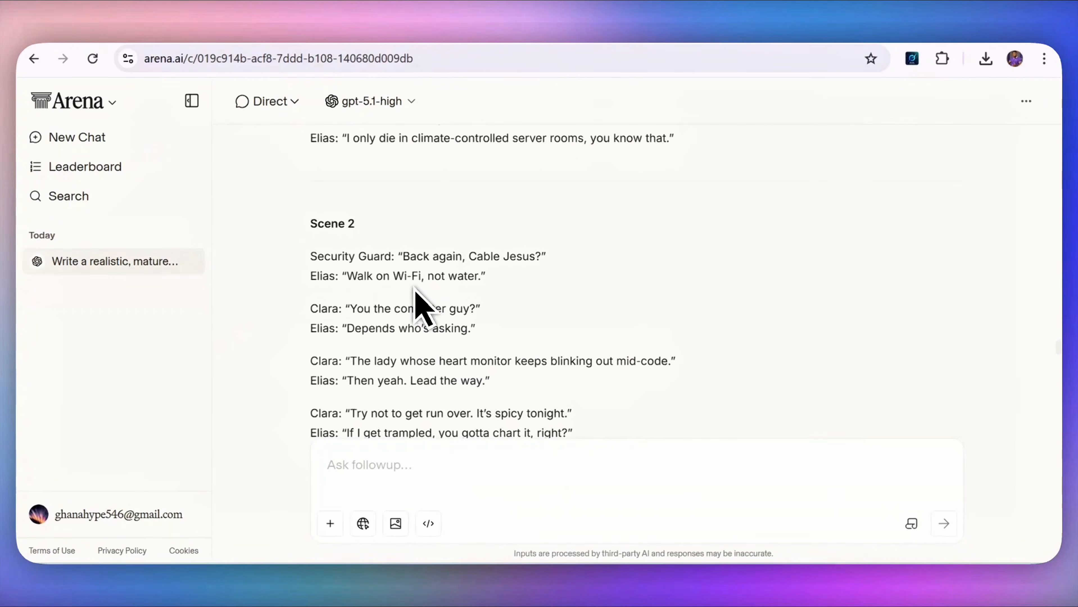
pyautogui.scroll(15, 415, 289)
pyautogui.moveTo(313, 187); pyautogui.dragTo(510, 240)
pyautogui.rightClick(459, 223)
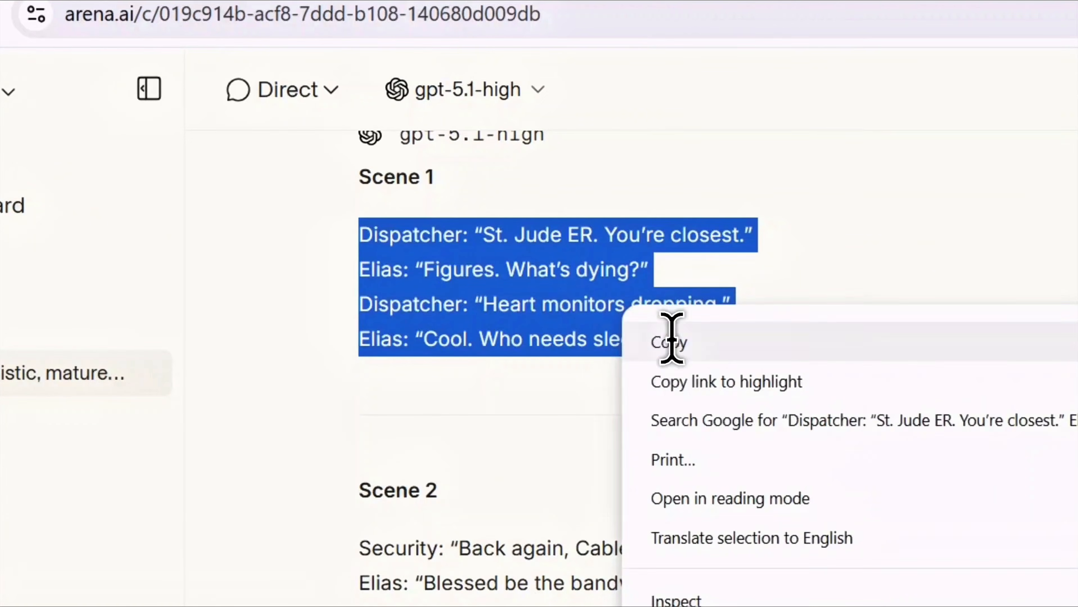
pyautogui.click(671, 340)
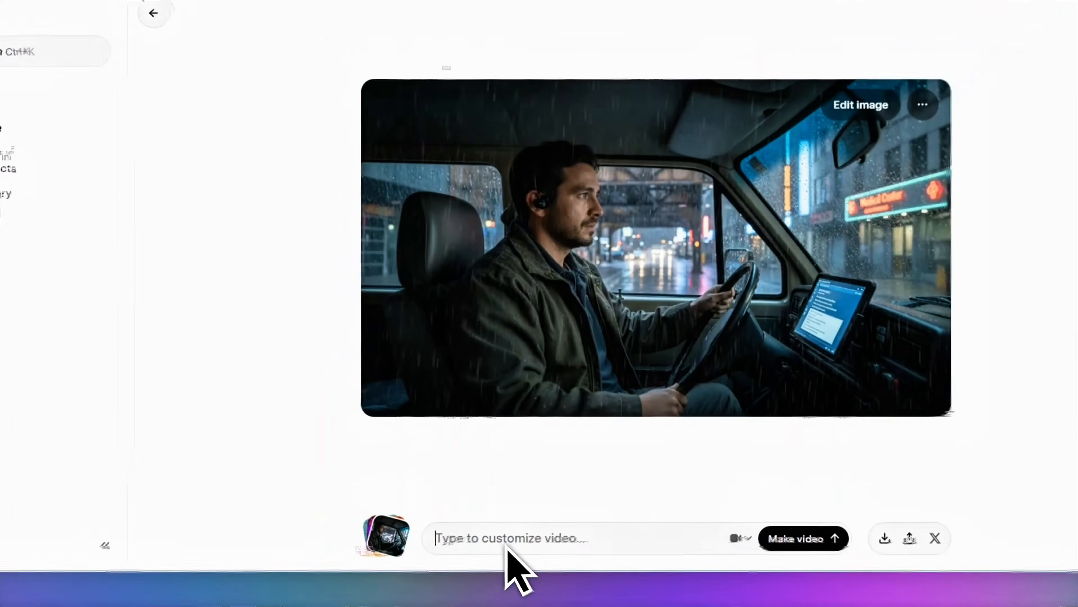
# Fill Grok's video prompt with scene 1's motion text, "you should also generate lip sync with the dialogue," and the copied dialogue.
pyautogui.press('super+v')
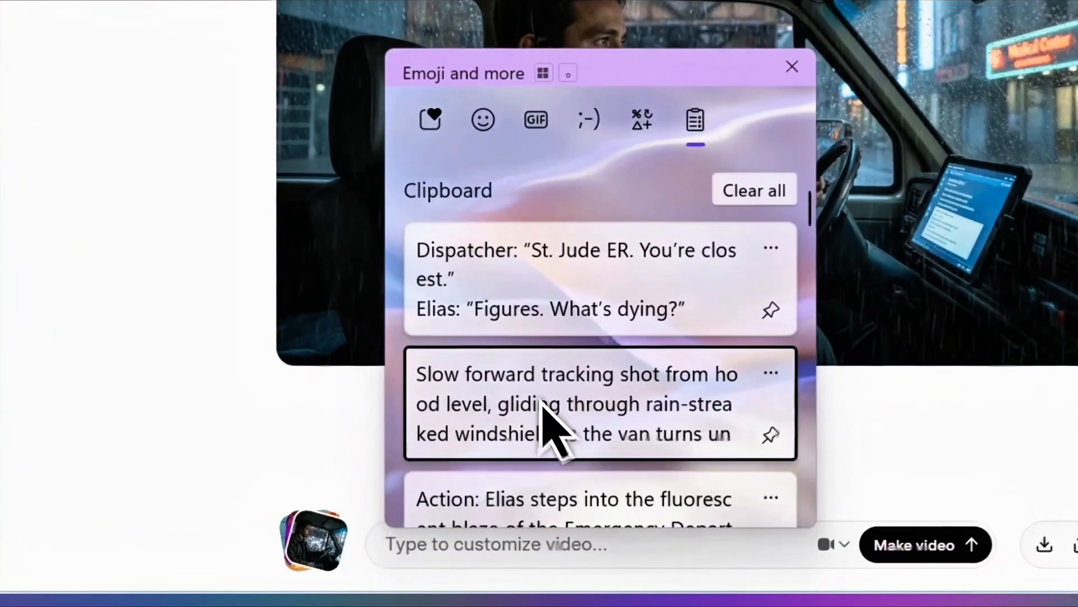
pyautogui.click(532, 457)
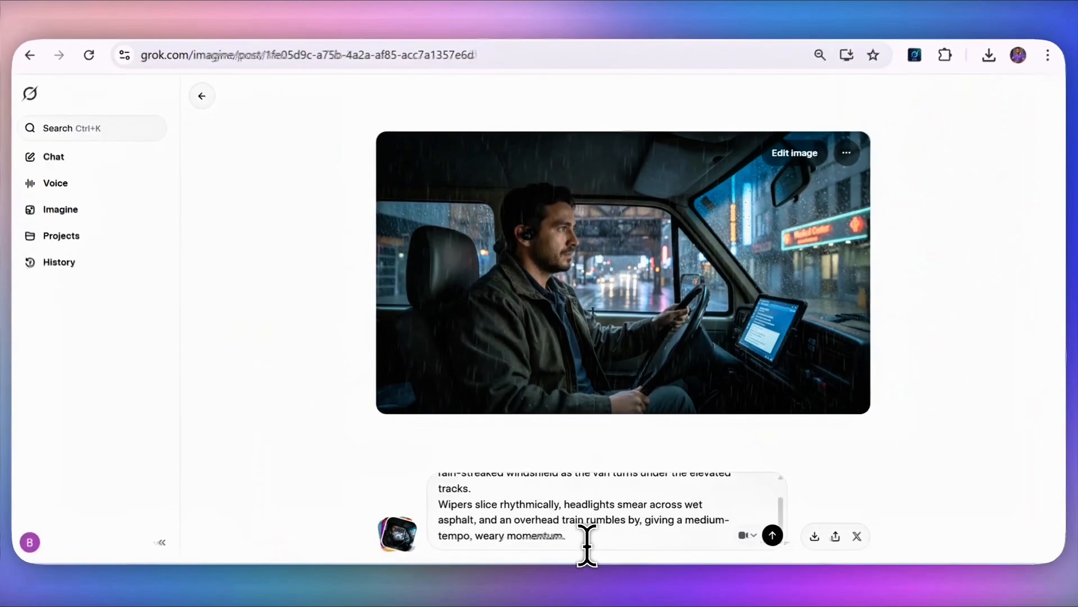
pyautogui.write('you')
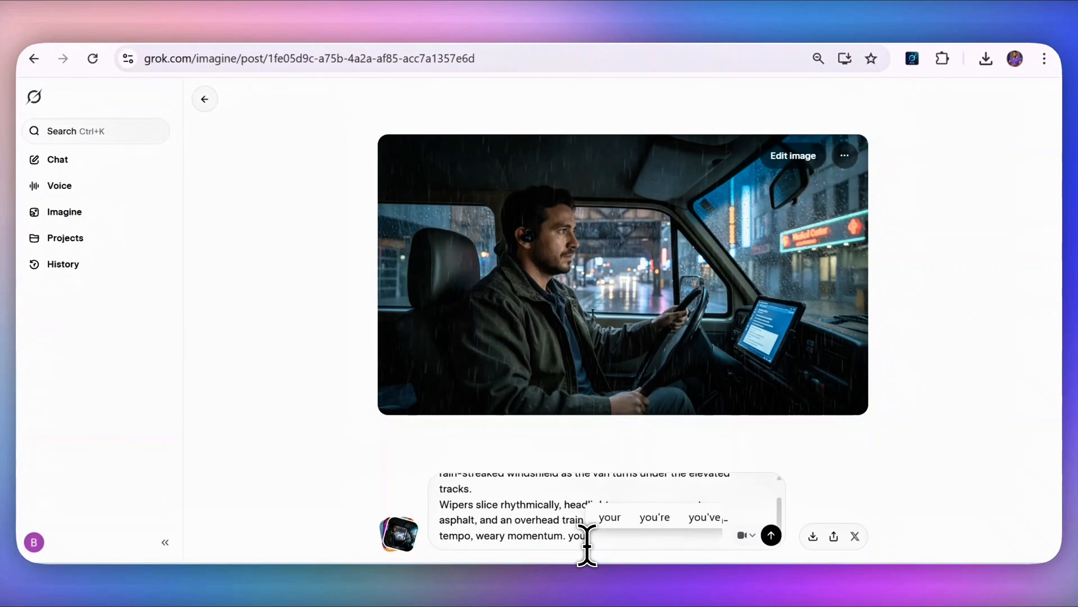
pyautogui.write(' should also generate lip')
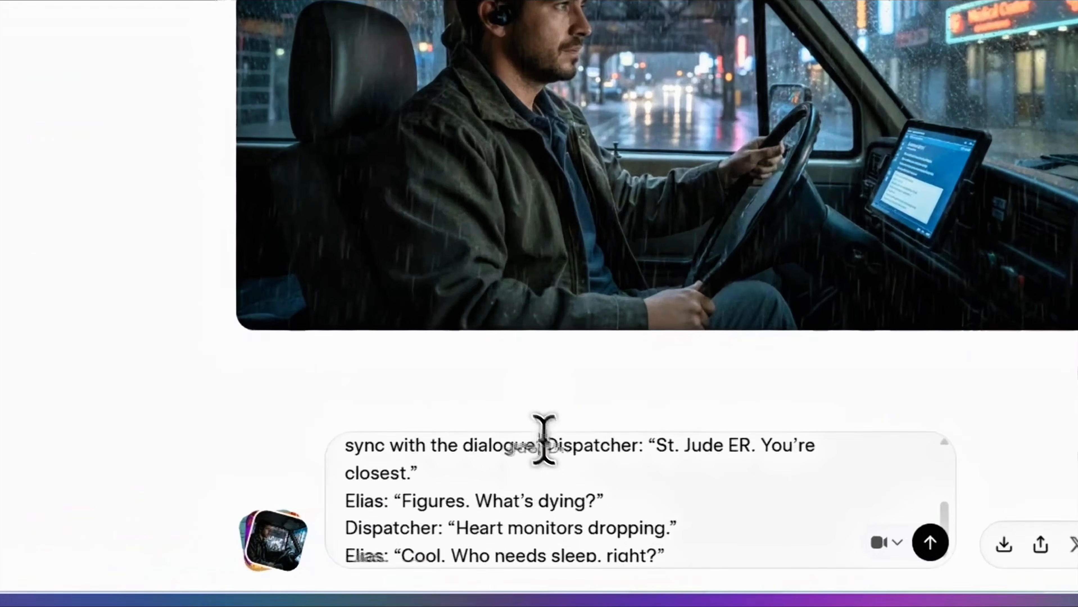
# Check the dialogue lines at the end of the prompt, then generate scene 1's video and play it.
pyautogui.moveTo(556, 481); pyautogui.dragTo(627, 558)
pyautogui.click(640, 567)
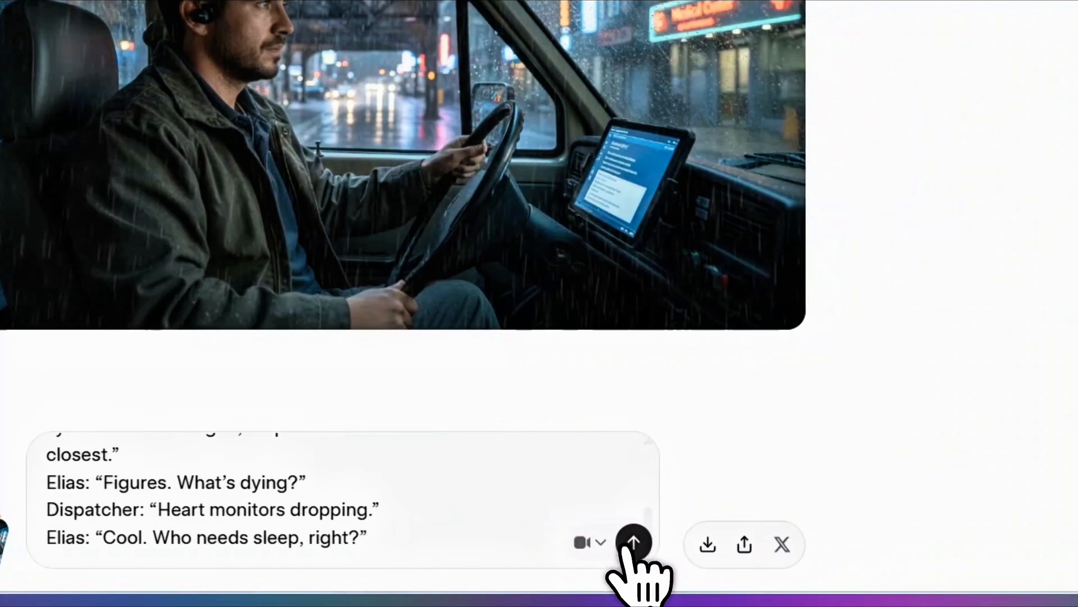
pyautogui.click(624, 549)
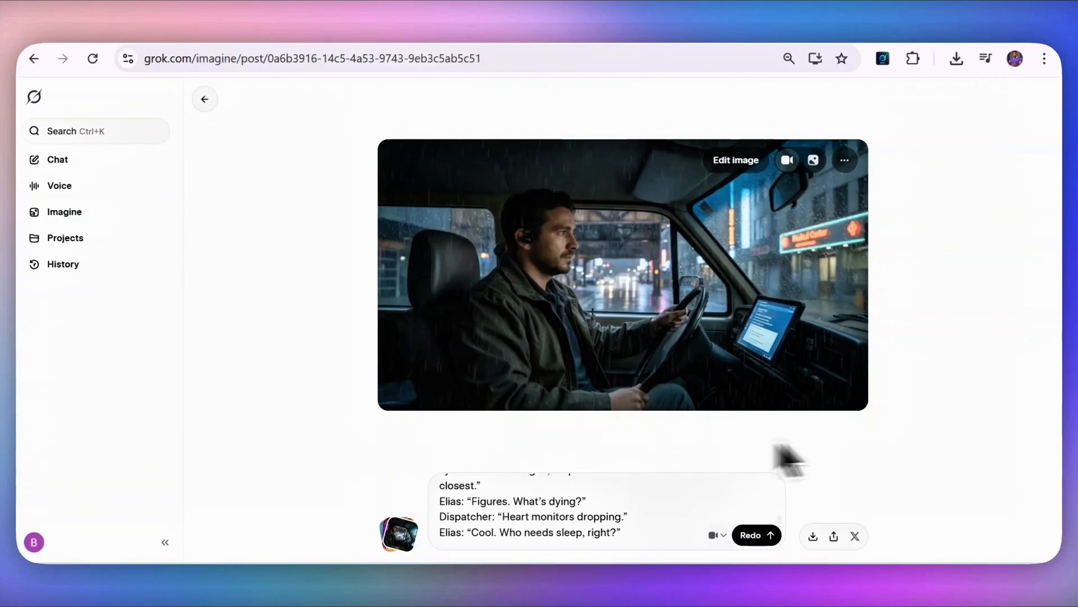
pyautogui.click(402, 378)
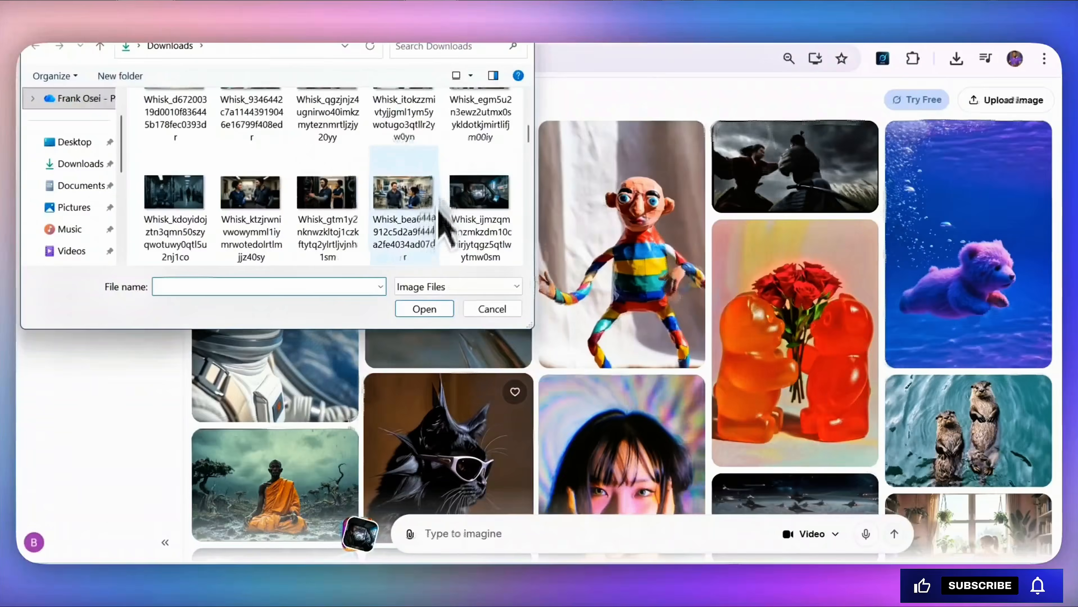
# Upload scene 2's emergency-room image from Downloads and paste scene 2's motion text as its video prompt.
pyautogui.click(426, 192)
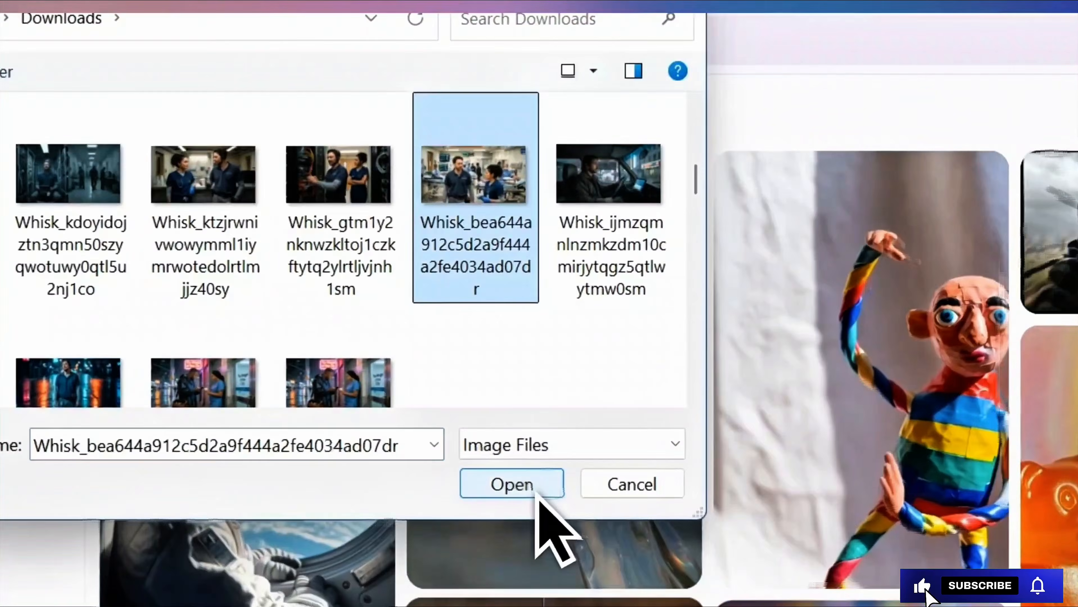
pyautogui.click(436, 312)
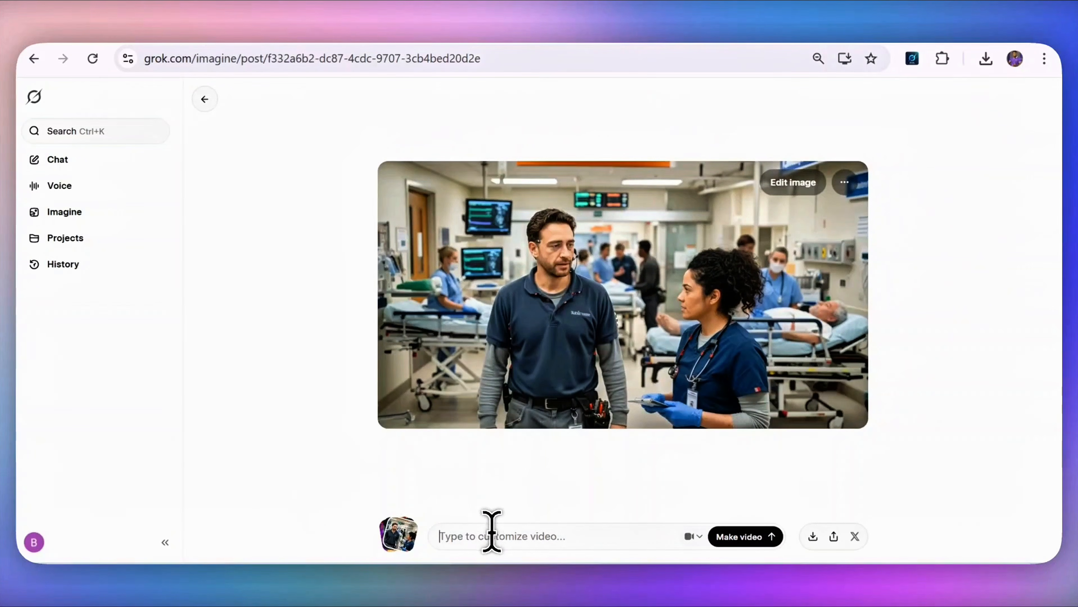
pyautogui.rightClick(549, 533)
pyautogui.click(590, 214)
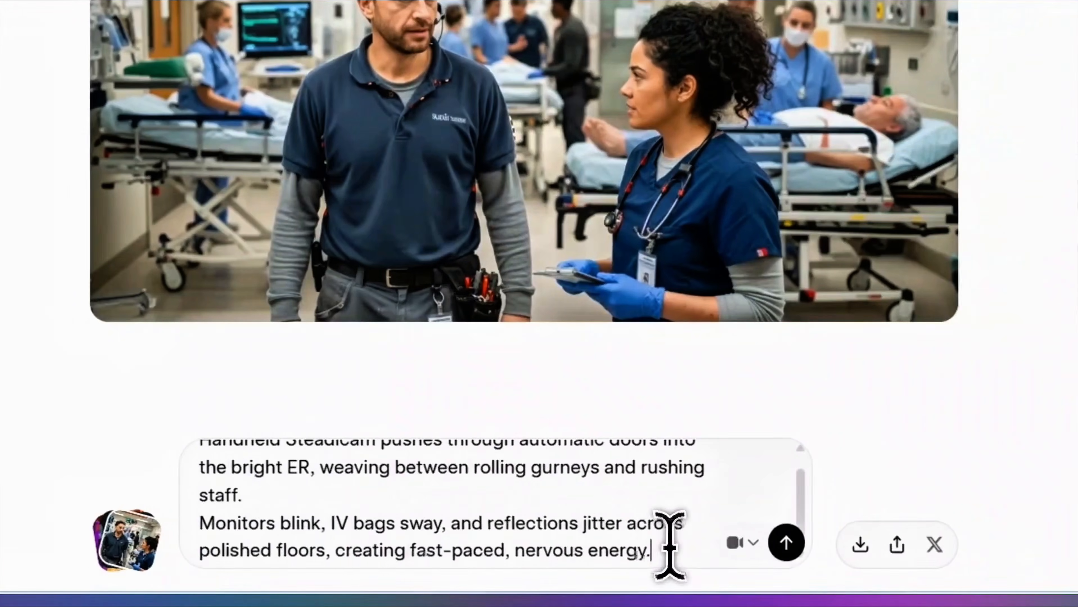
# Append "you should lip sync with dialogue;" and scene 2's copied dialogue to the video prompt, and check the full prompt.
pyautogui.write('alogue;')
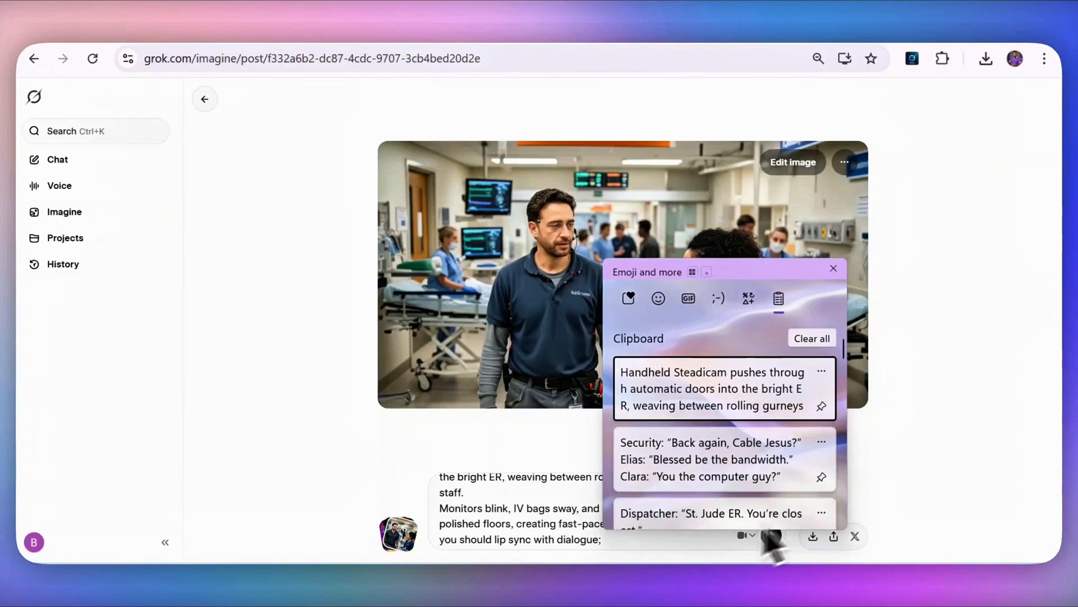
pyautogui.click(708, 460)
pyautogui.scroll(3, 594, 512)
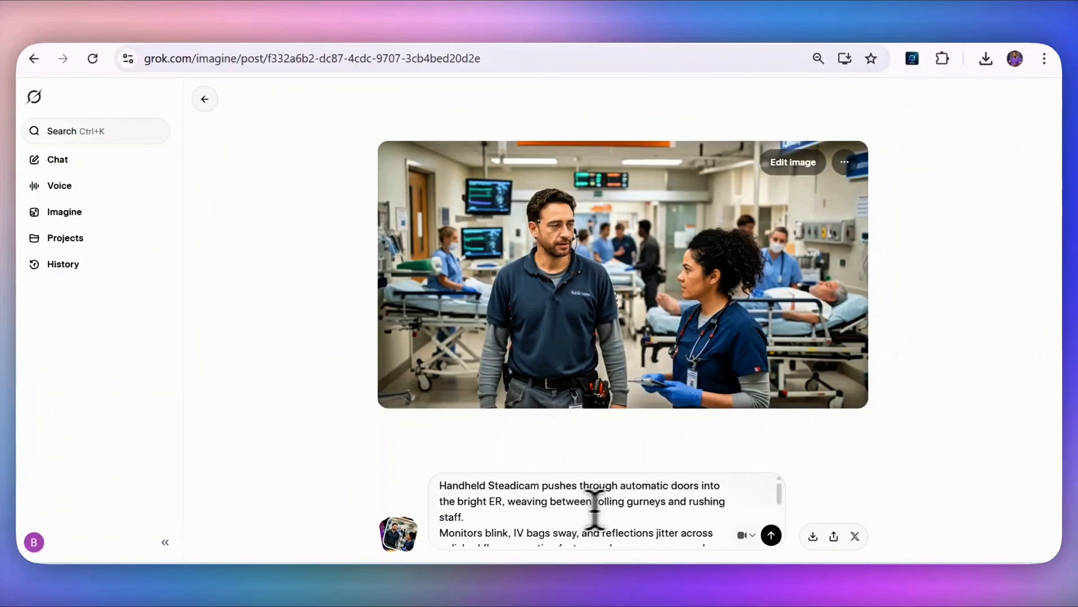
# Generate scene 2's lip-synced video from the prompt and replay it from the beginning.
pyautogui.click(771, 536)
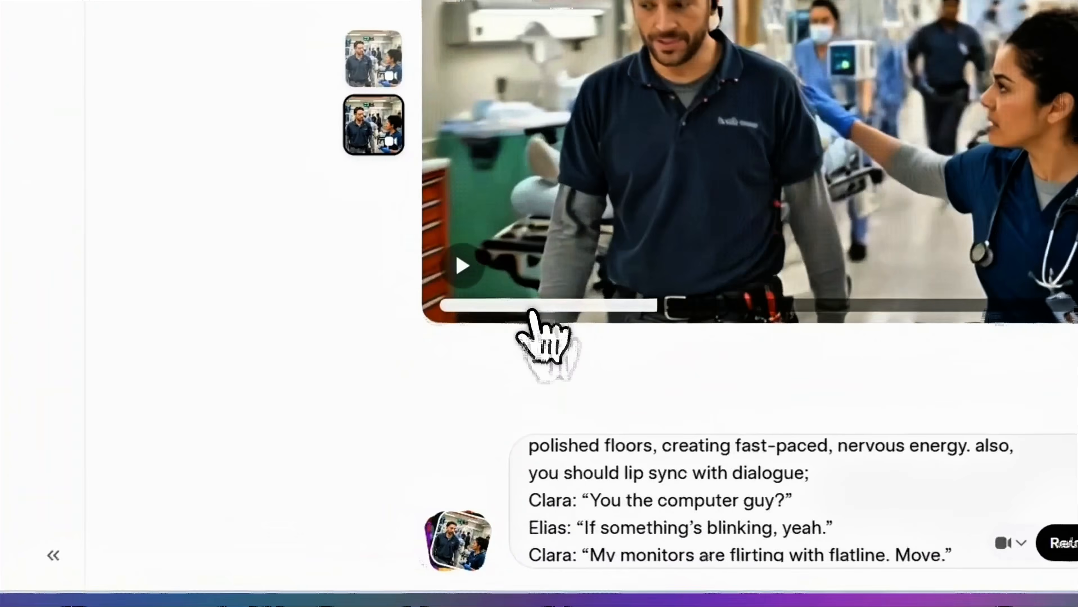
pyautogui.moveTo(531, 310); pyautogui.dragTo(439, 323)
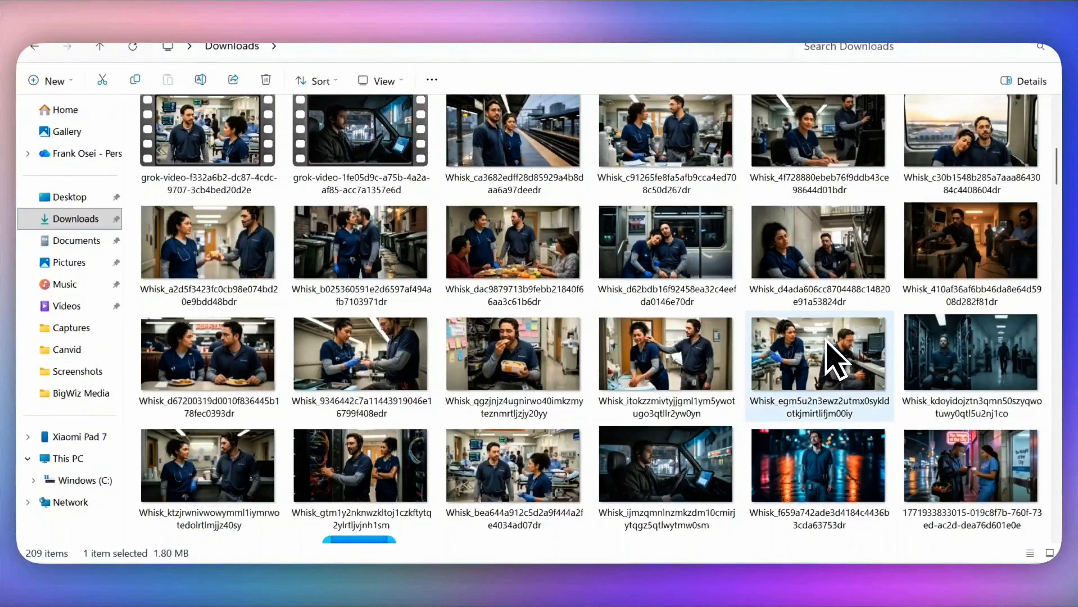
# Look through the Downloads folder to check the saved Grok scene videos and Whisk images.
pyautogui.scroll(3, 808, 348)
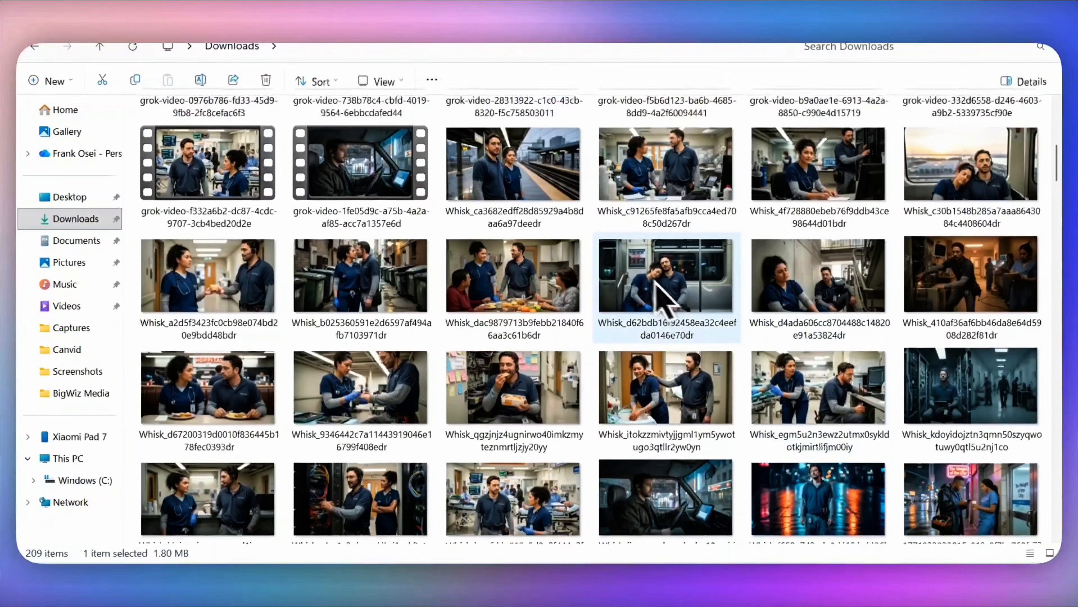
pyautogui.scroll(4, 383, 323)
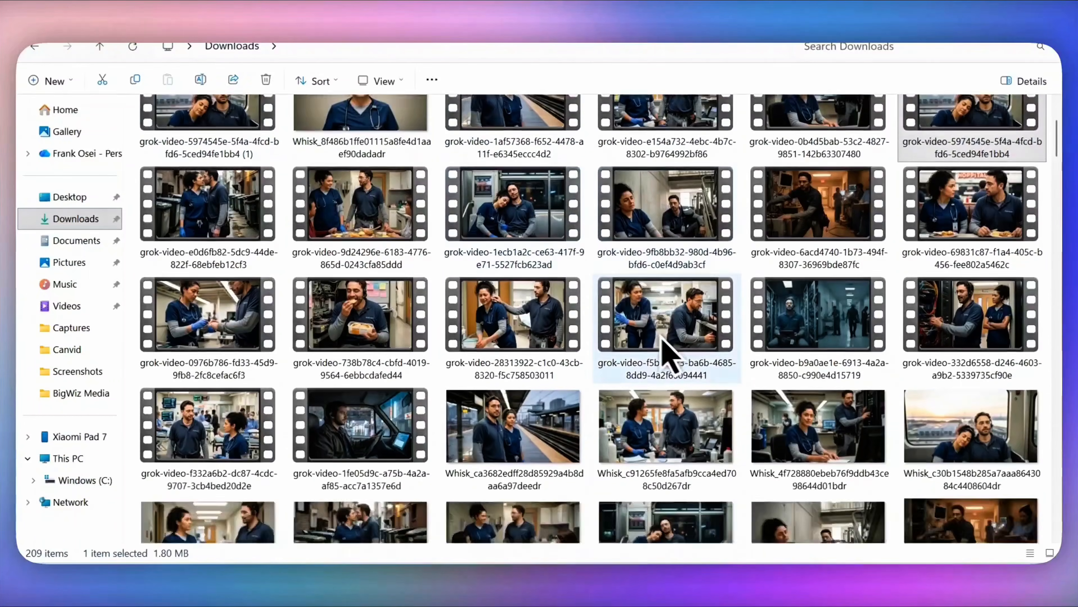
pyautogui.scroll(-4, 666, 345)
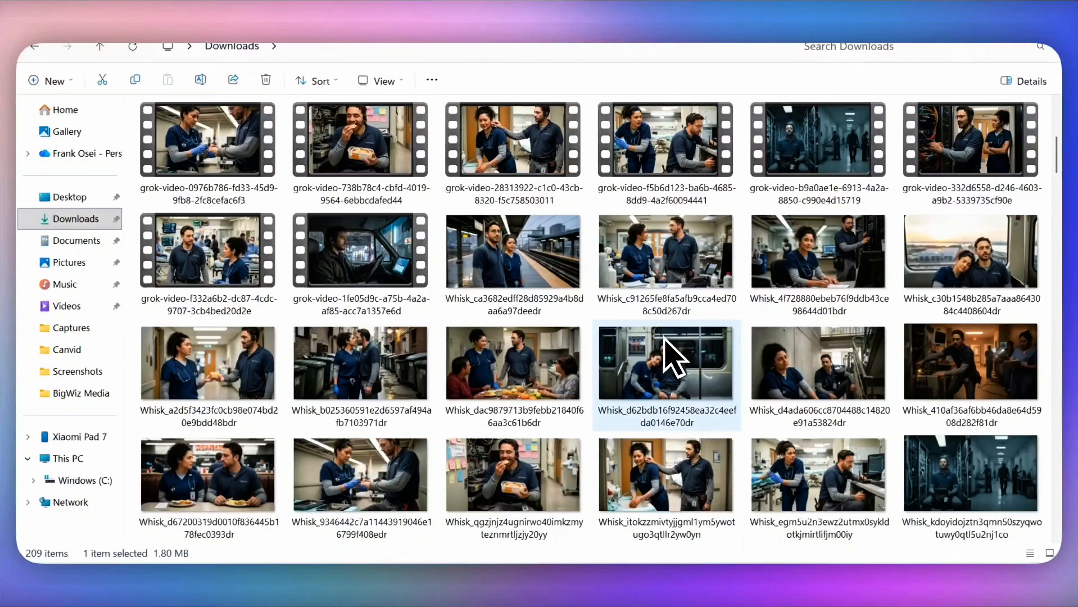
pyautogui.scroll(3, 674, 359)
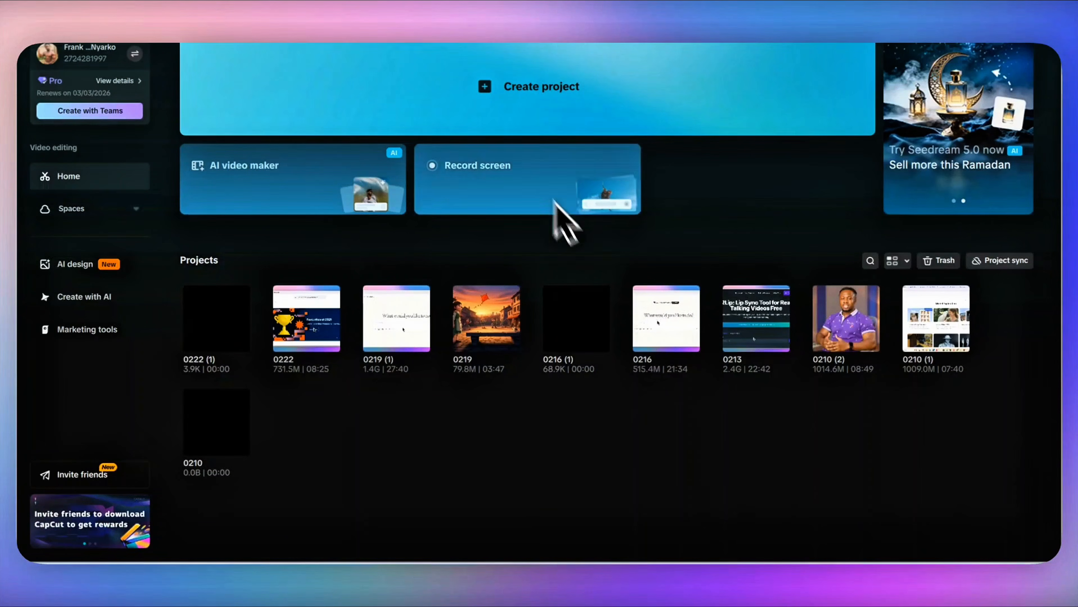
# Switch to CapCut, create a new project, and import all the Grok scene videos from Downloads.
pyautogui.click(553, 113)
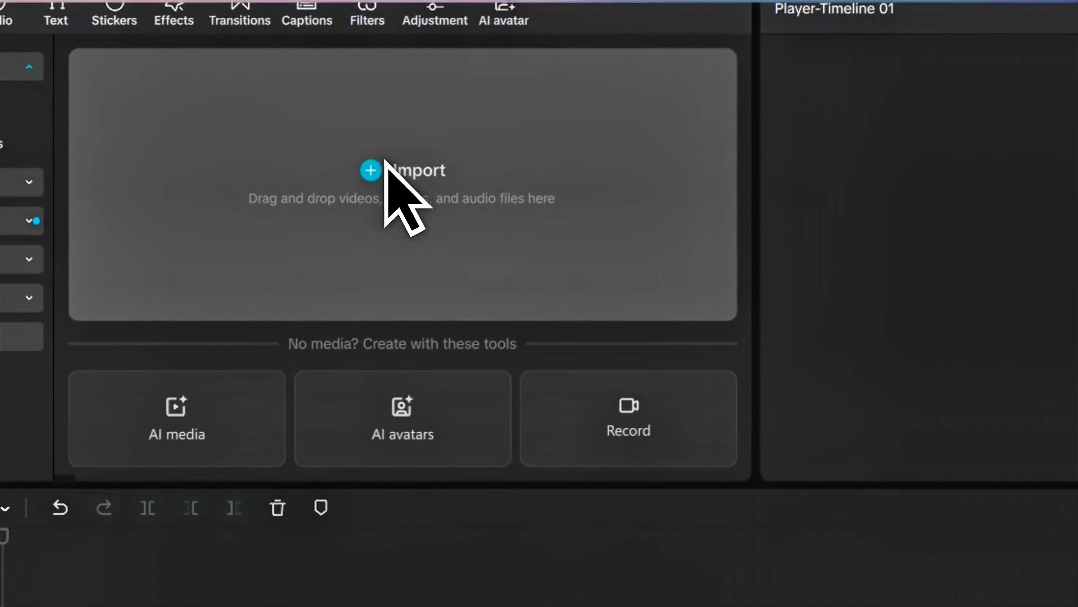
pyautogui.click(385, 160)
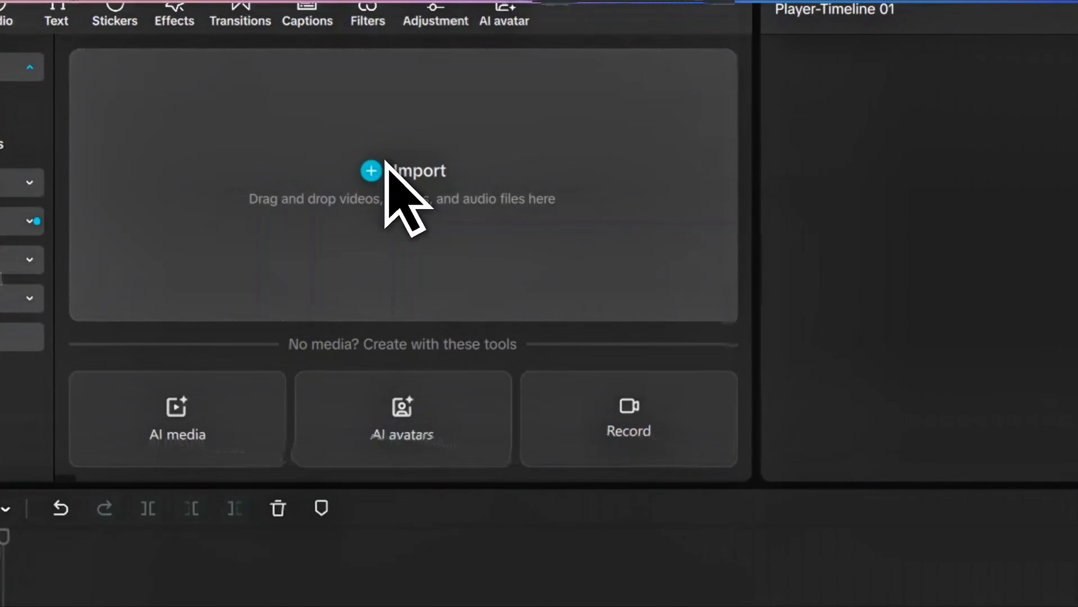
pyautogui.click(294, 305)
pyautogui.moveTo(701, 135)
pyautogui.mouseDown()
pyautogui.moveTo(701, 127)
pyautogui.moveTo(709, 136)
pyautogui.mouseUp()
pyautogui.keyDown('ctrl'); pyautogui.click(612, 208); pyautogui.keyUp('ctrl')
pyautogui.keyDown('ctrl'); pyautogui.click(476, 208); pyautogui.keyUp('ctrl')
pyautogui.keyDown('ctrl'); pyautogui.click(322, 207); pyautogui.keyUp('ctrl')
pyautogui.keyDown('ctrl'); pyautogui.click(218, 206); pyautogui.keyUp('ctrl')
pyautogui.keyDown('ctrl'); pyautogui.click(90, 206); pyautogui.keyUp('ctrl')
pyautogui.keyDown('ctrl'); pyautogui.click(621, 180); pyautogui.keyUp('ctrl')
pyautogui.keyDown('ctrl'); pyautogui.click(487, 181); pyautogui.keyUp('ctrl')
pyautogui.keyDown('ctrl'); pyautogui.click(353, 181); pyautogui.keyUp('ctrl')
pyautogui.keyDown('ctrl'); pyautogui.click(247, 181); pyautogui.keyUp('ctrl')
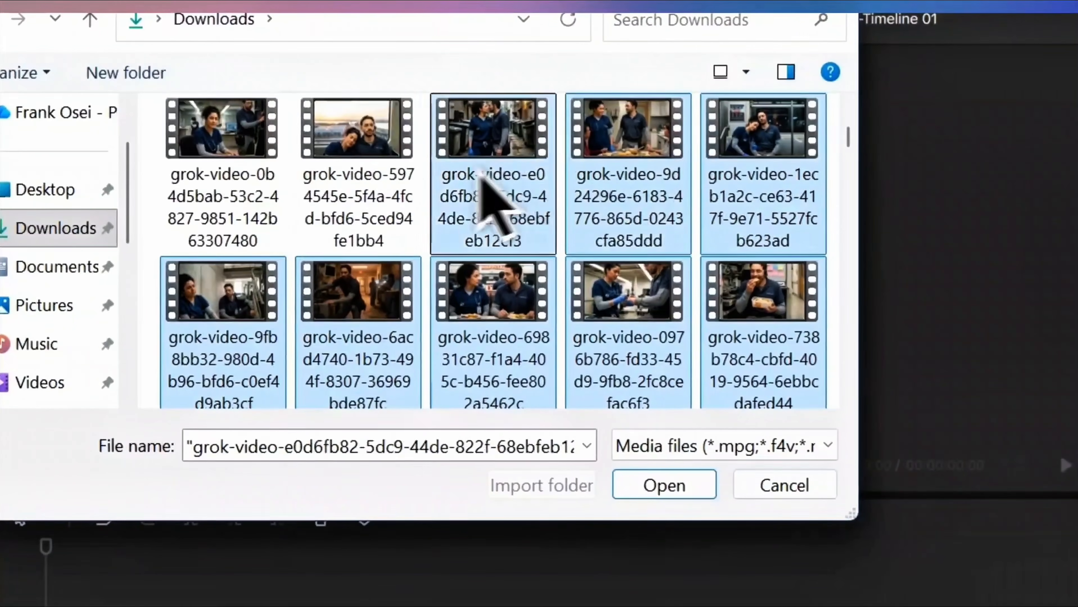
pyautogui.keyDown('ctrl'); pyautogui.click(358, 181); pyautogui.keyUp('ctrl')
pyautogui.keyDown('ctrl'); pyautogui.click(226, 181); pyautogui.keyUp('ctrl')
pyautogui.moveTo(849, 135); pyautogui.dragTo(853, 99)
pyautogui.keyDown('ctrl'); pyautogui.click(763, 192); pyautogui.keyUp('ctrl')
pyautogui.keyDown('ctrl'); pyautogui.click(628, 191); pyautogui.keyUp('ctrl')
pyautogui.click(664, 485)
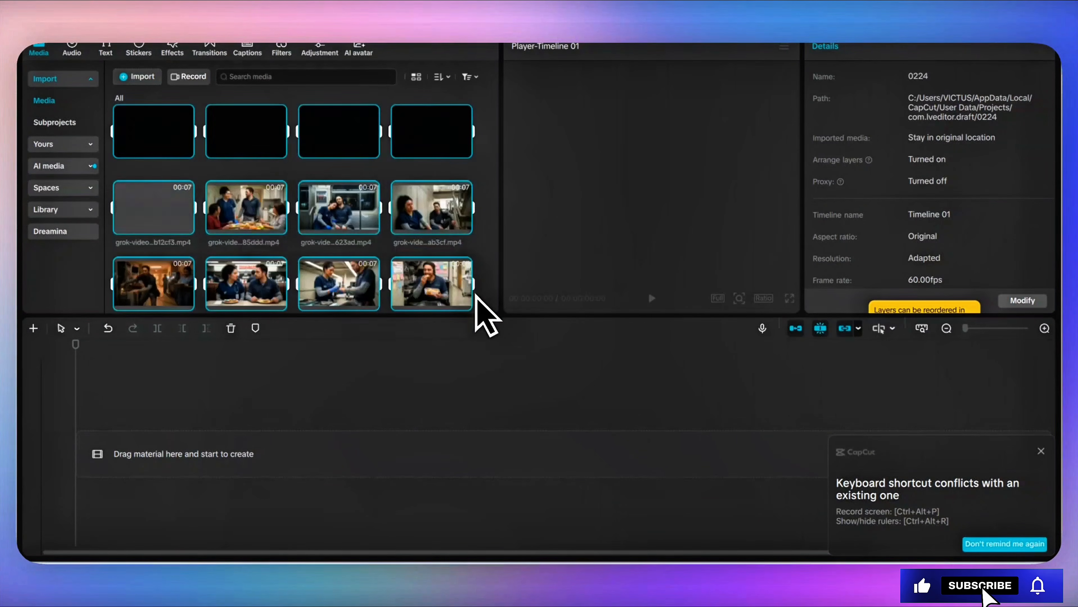
# Place all the imported scene videos on the timeline, starting with the driver scene, and check their sequence.
pyautogui.moveTo(154, 138); pyautogui.dragTo(174, 373)
pyautogui.moveTo(294, 552); pyautogui.dragTo(197, 440)
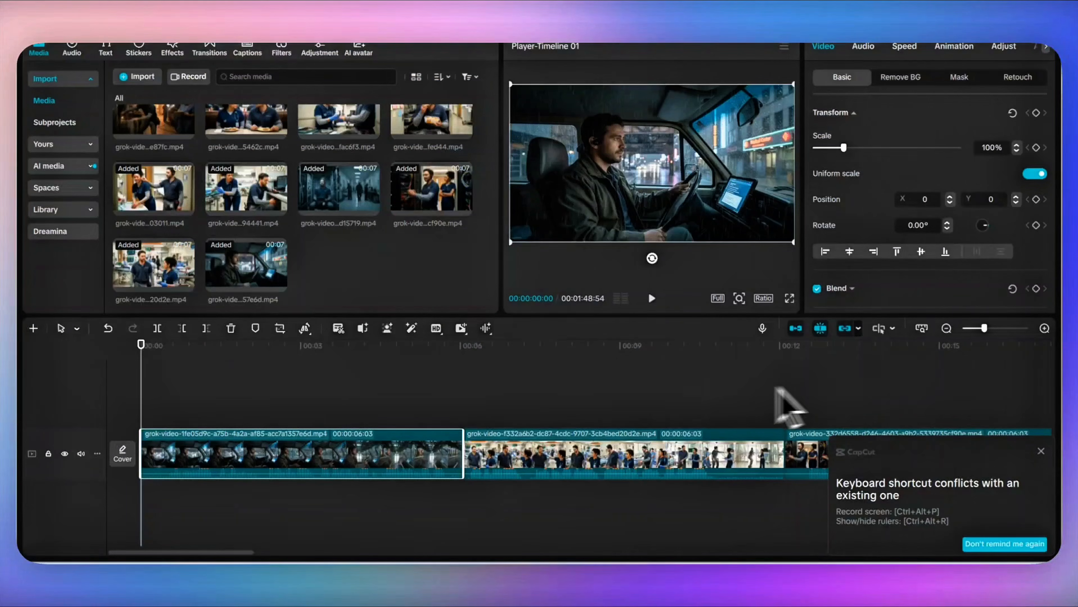
pyautogui.hscroll(10, 719, 392)
pyautogui.click(449, 317)
pyautogui.hscroll(-3, 511, 308)
pyautogui.hscroll(-10, 577, 298)
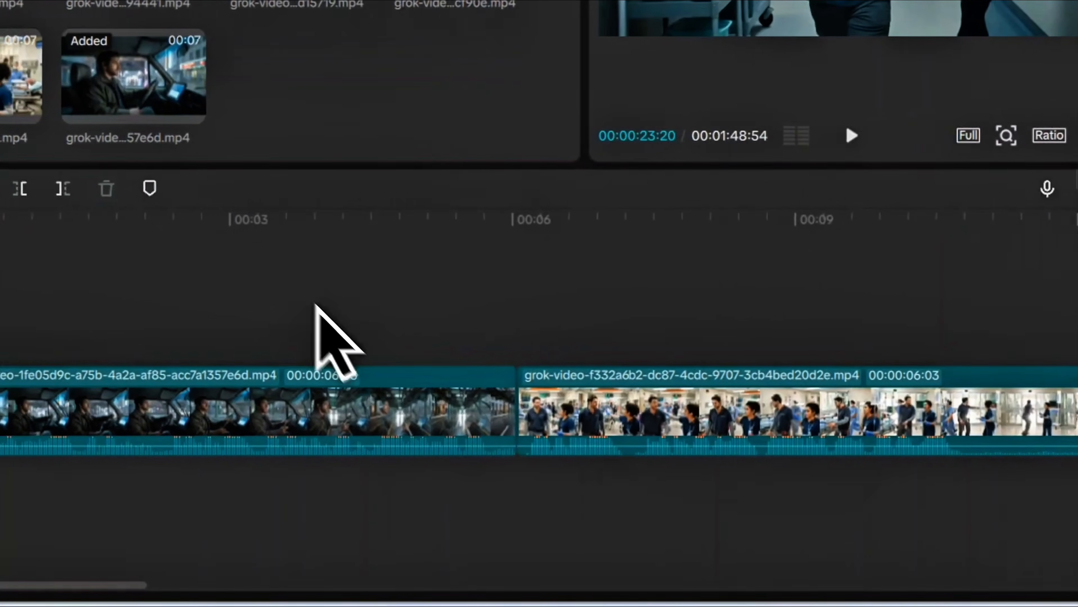
# Move the playhead just past the first cut, select the emergency-room clip, and browse the trending transitions, previewing Snap Back.
pyautogui.click(521, 419)
pyautogui.click(558, 325)
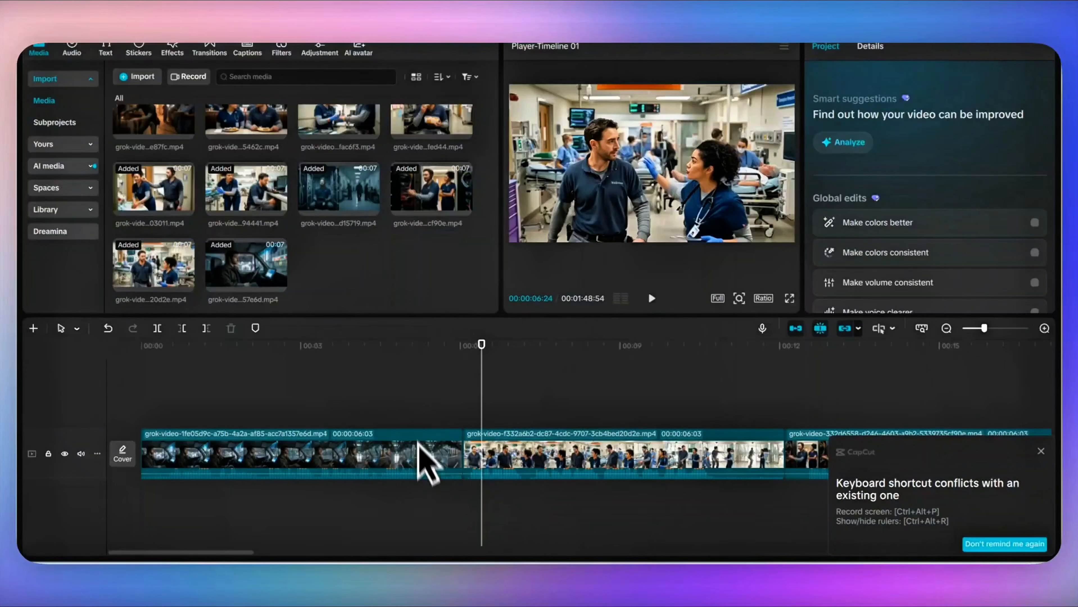
pyautogui.hscroll(1, 434, 417)
pyautogui.click(442, 449)
pyautogui.click(209, 52)
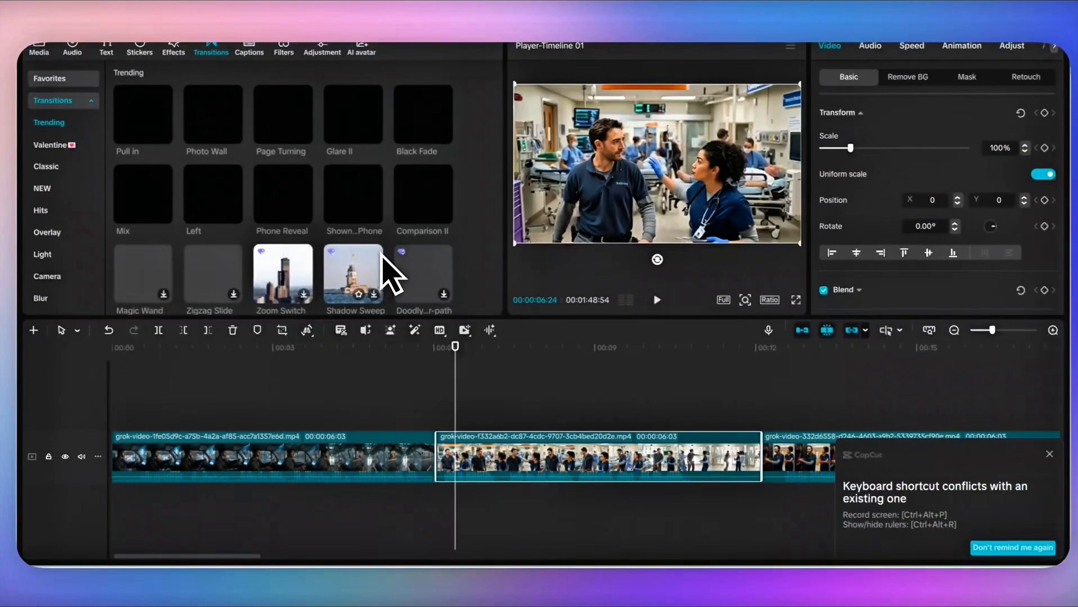
pyautogui.scroll(-2, 181, 253)
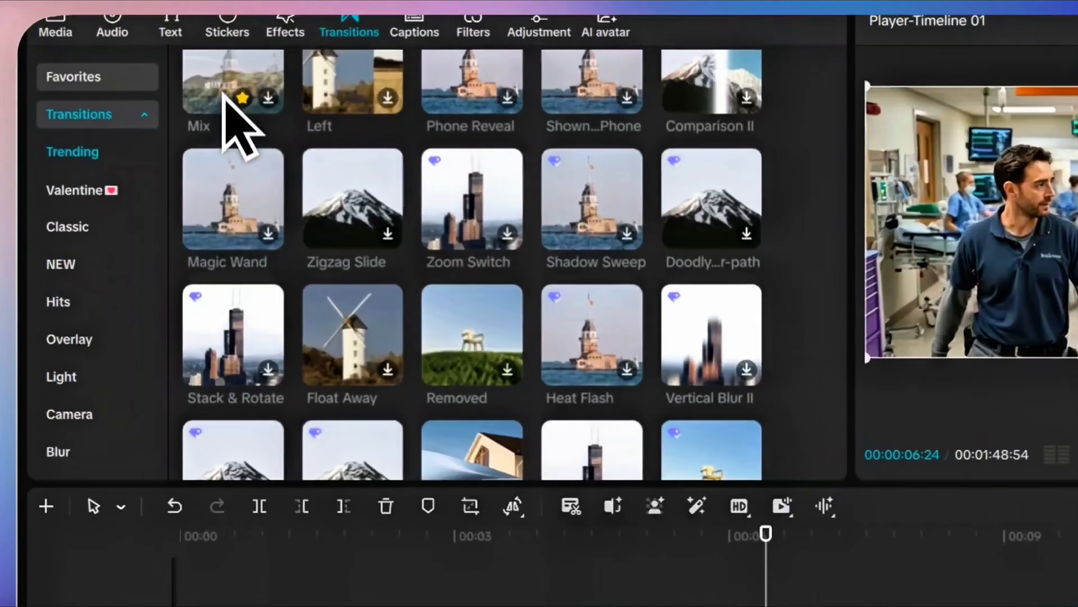
pyautogui.scroll(-2, 141, 91)
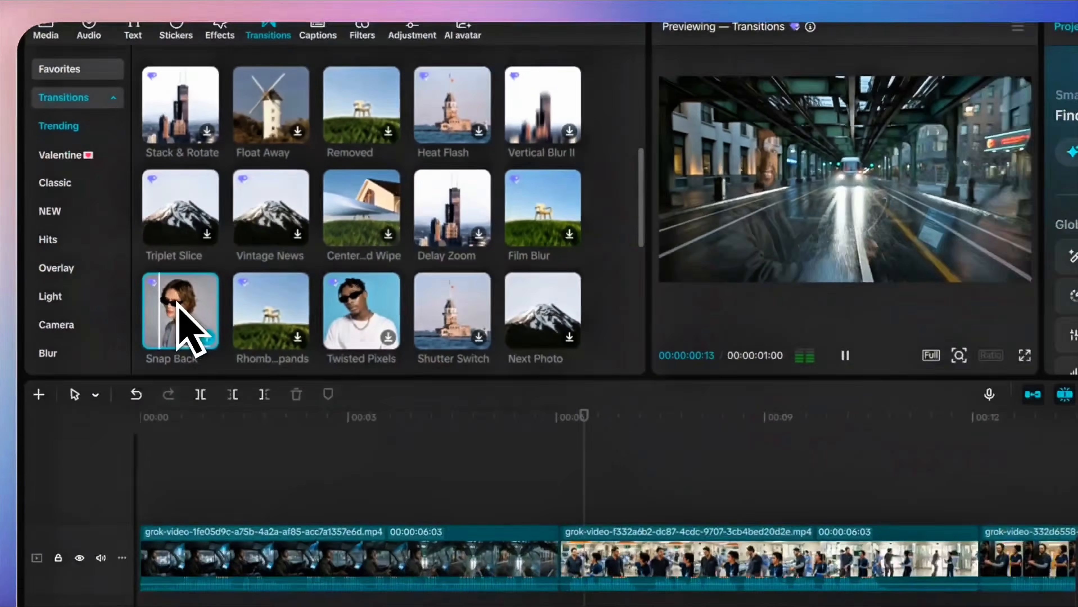
pyautogui.scroll(-2, 323, 381)
pyautogui.scroll(5, 184, 236)
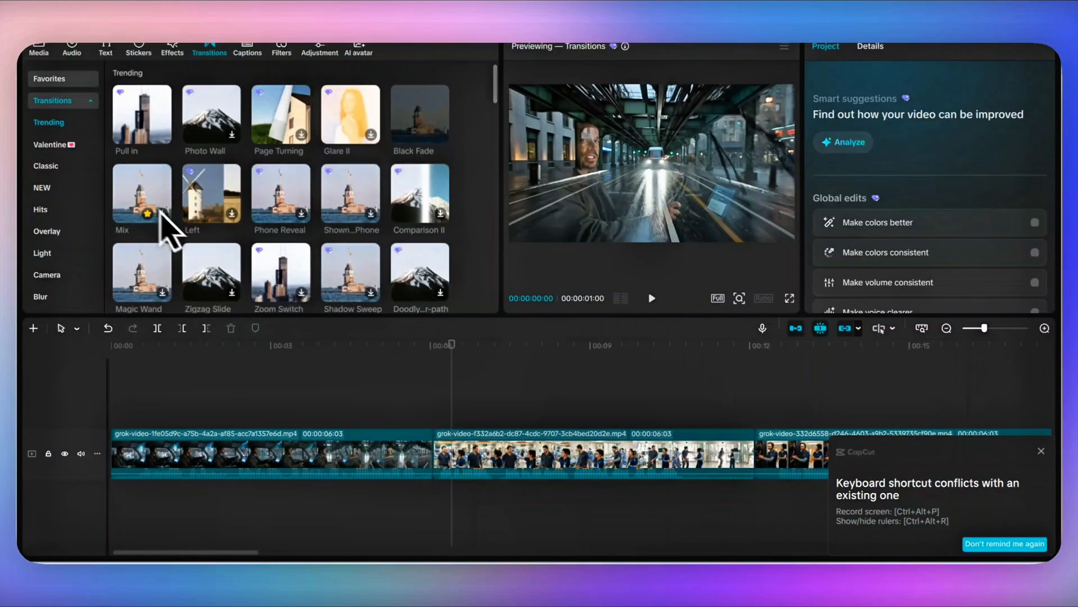
pyautogui.scroll(-6, 140, 203)
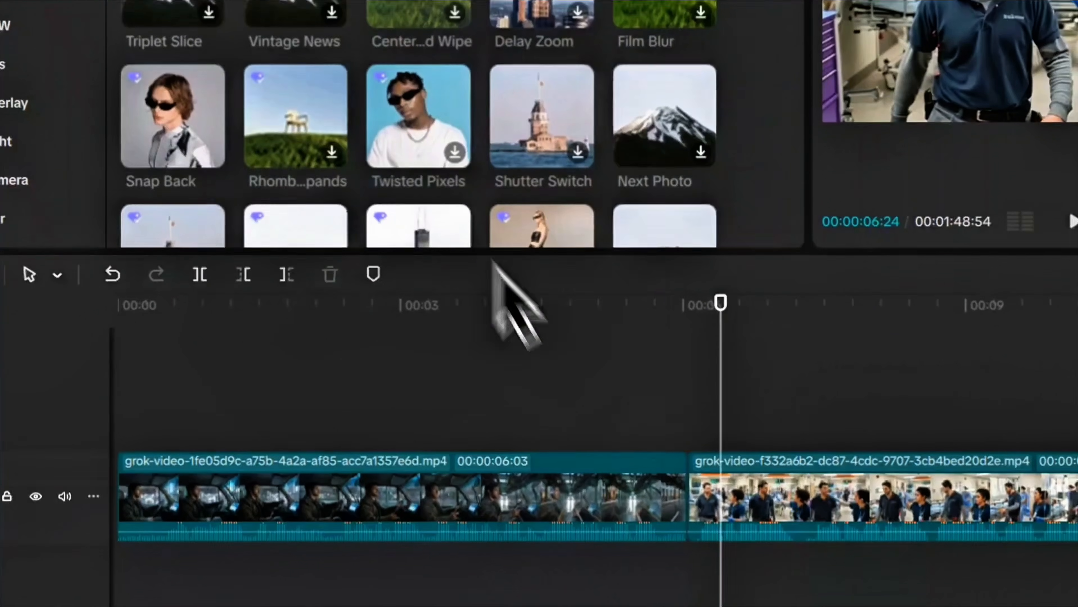
pyautogui.scroll(-5, 352, 59)
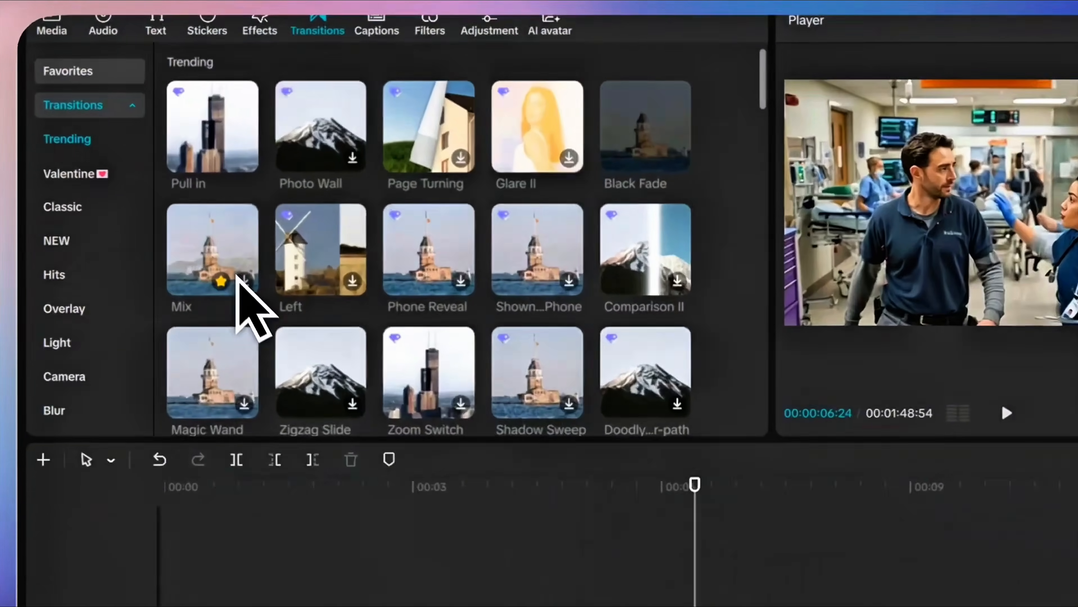
# Add the Mix transition between the first two clips, accept creating duplicate frames, and apply the transition to all clips.
pyautogui.click(160, 213)
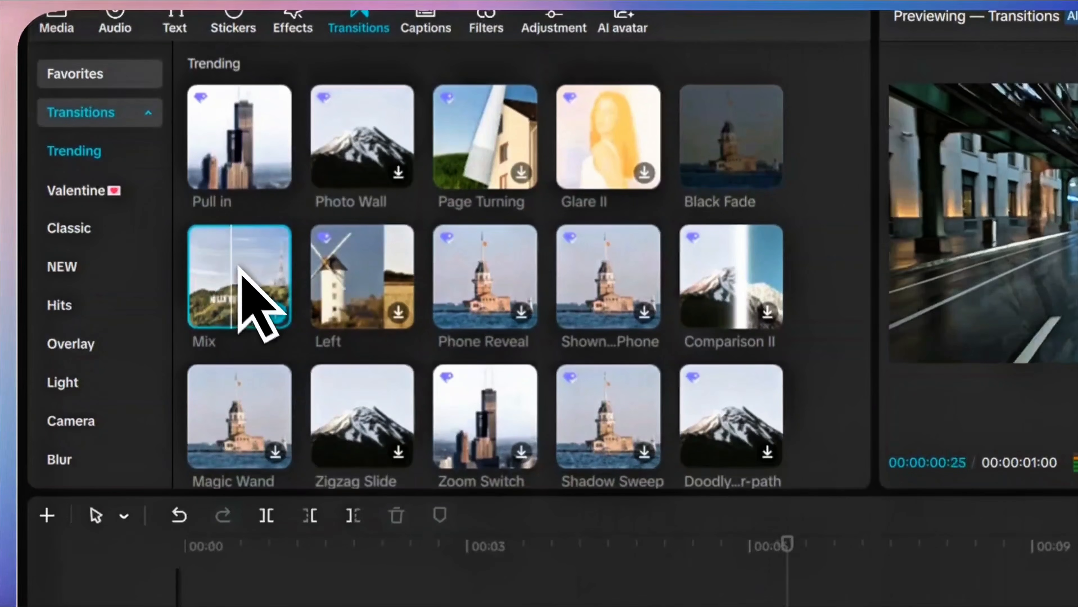
pyautogui.scroll(-3, 252, 313)
pyautogui.click(271, 283)
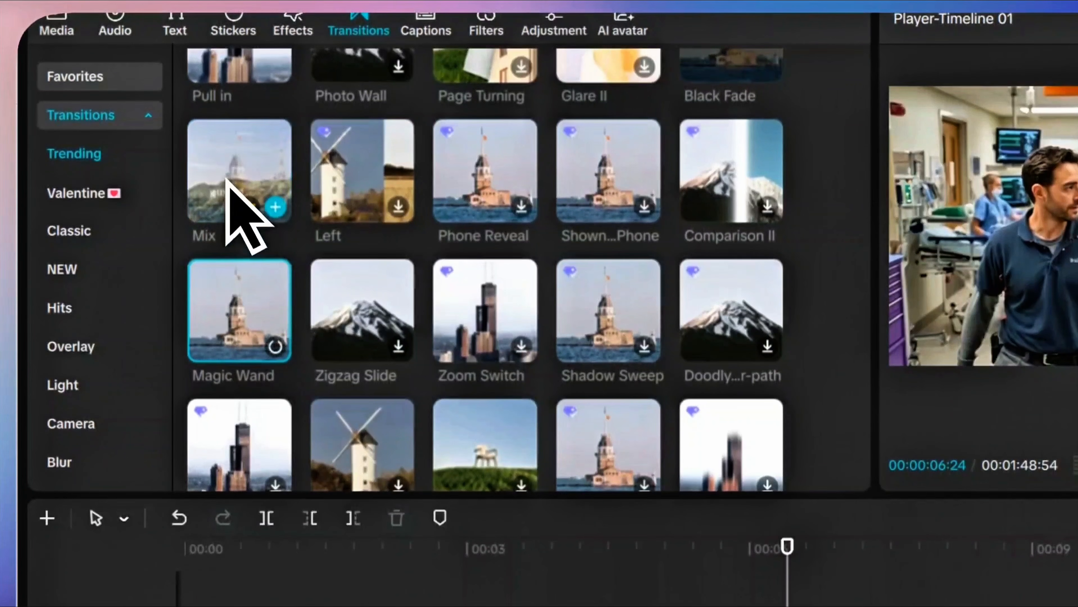
pyautogui.moveTo(296, 220)
pyautogui.mouseDown()
pyautogui.moveTo(649, 574)
pyautogui.moveTo(762, 606)
pyautogui.moveTo(745, 606)
pyautogui.mouseUp()
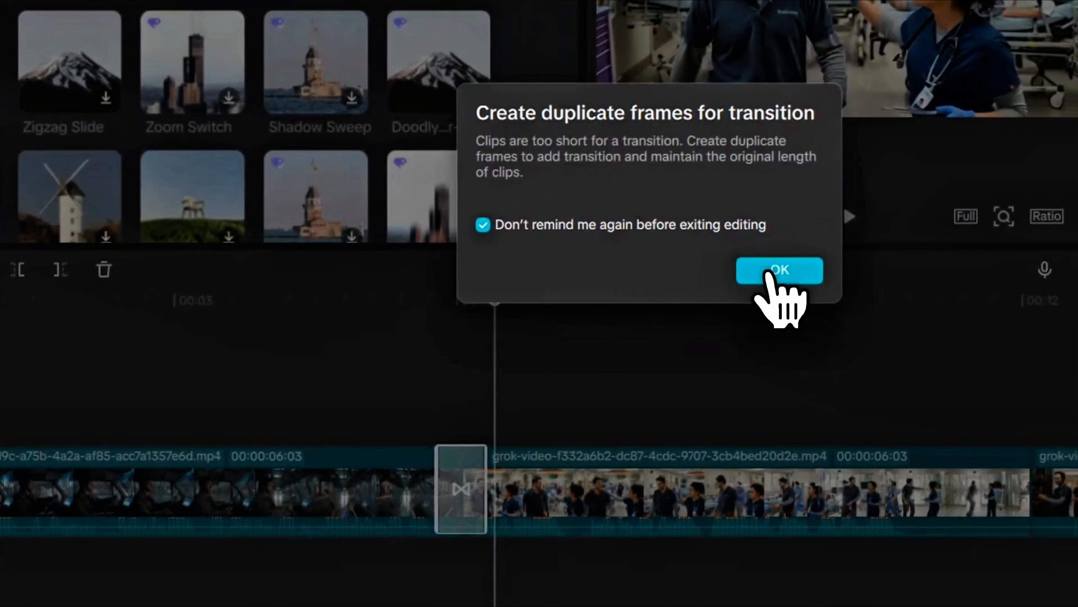
pyautogui.click(946, 279)
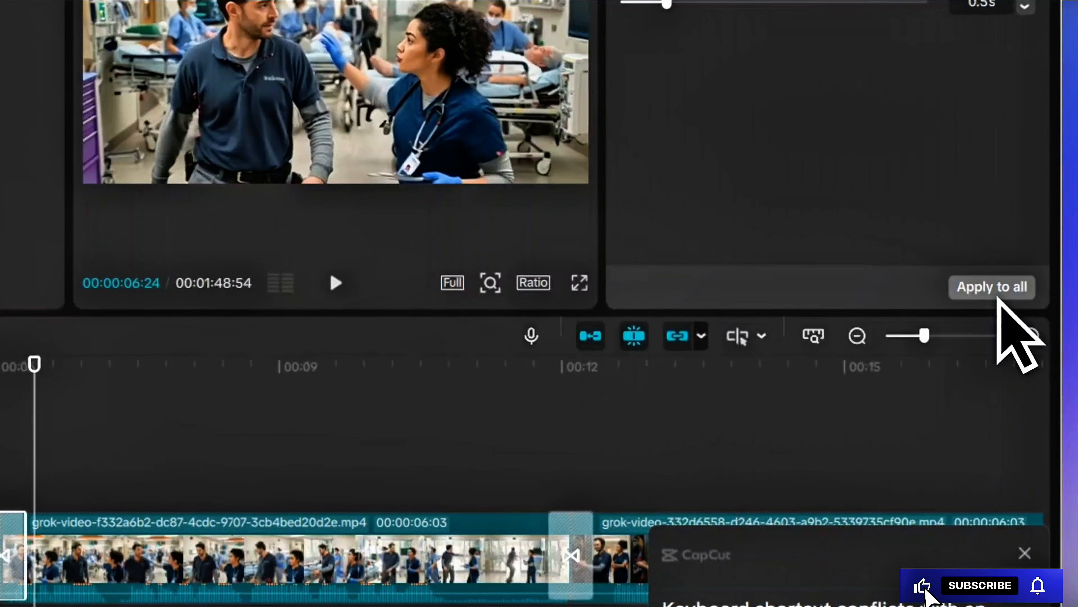
pyautogui.click(997, 294)
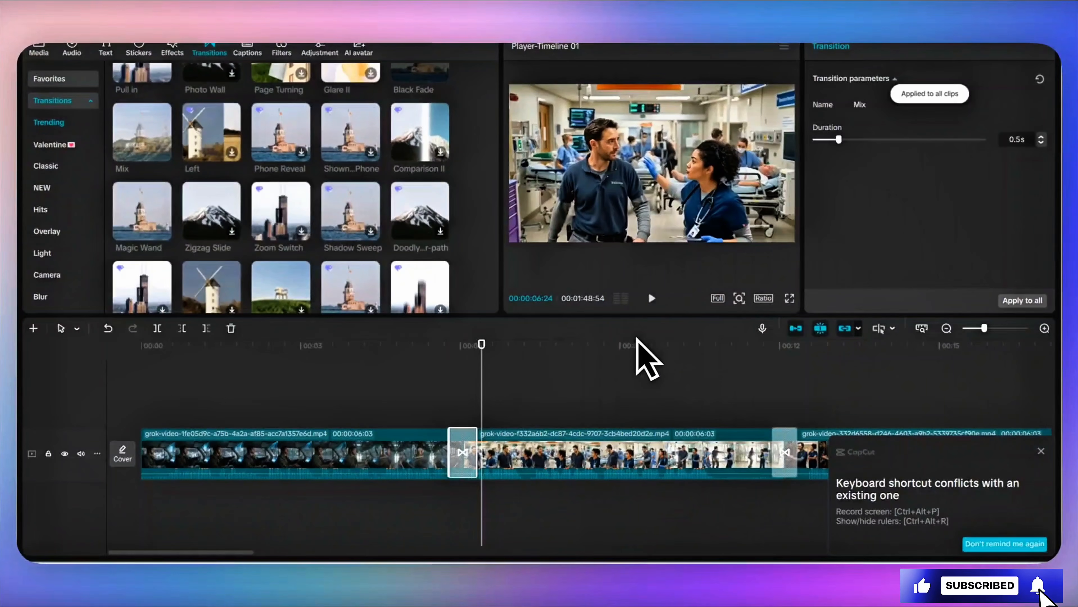